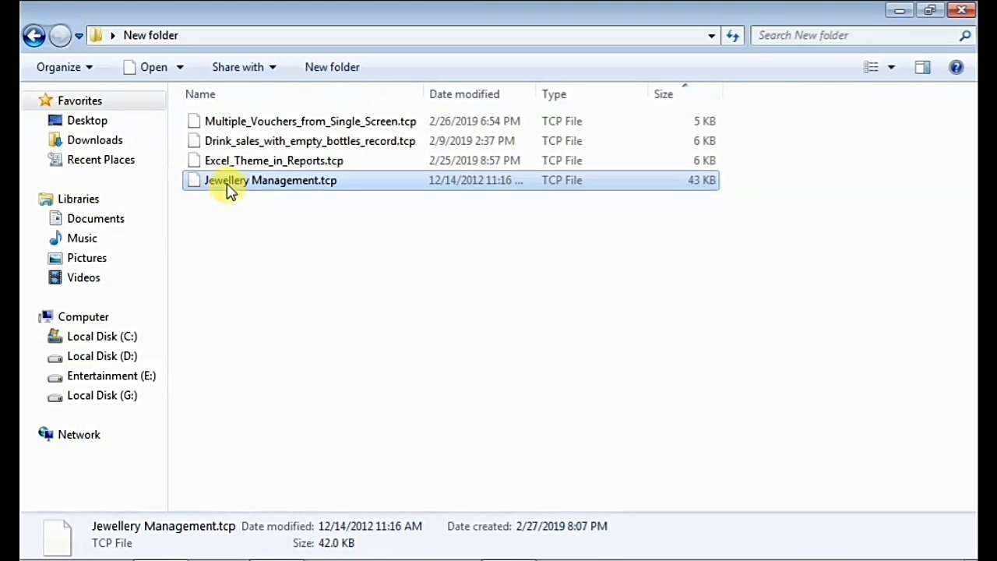
Step: Go through the Multiple Vouchers, Excel Theme and Drink sales add-on files in the folder
{"action": "left_click", "coordinate": [224, 126]}
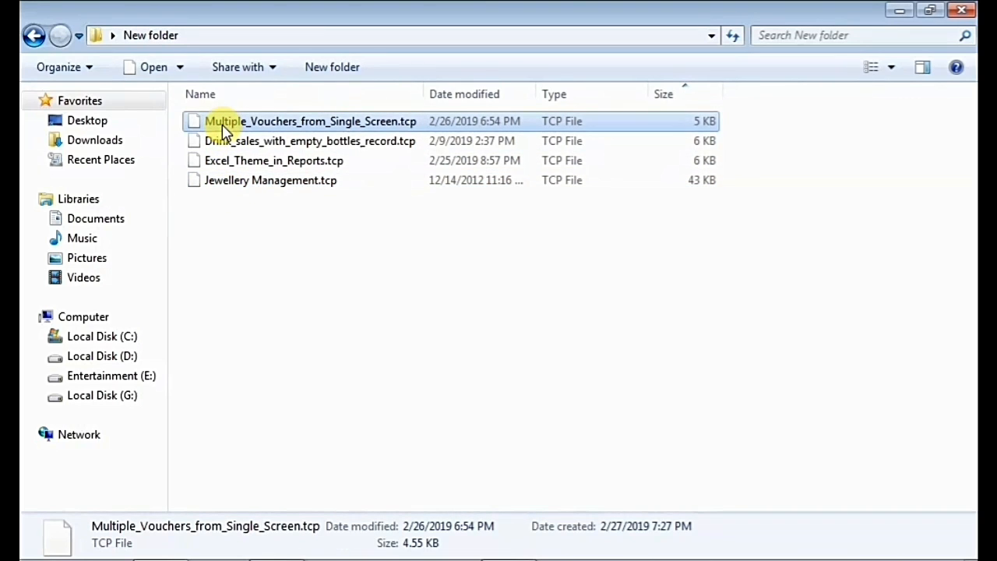
{"action": "left_click", "coordinate": [224, 168]}
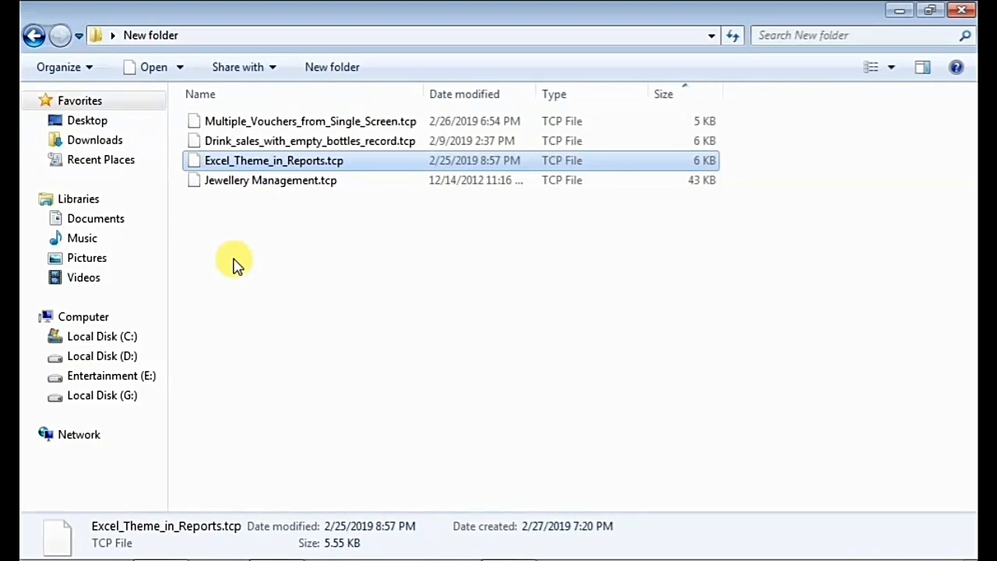
{"action": "left_click", "coordinate": [230, 143]}
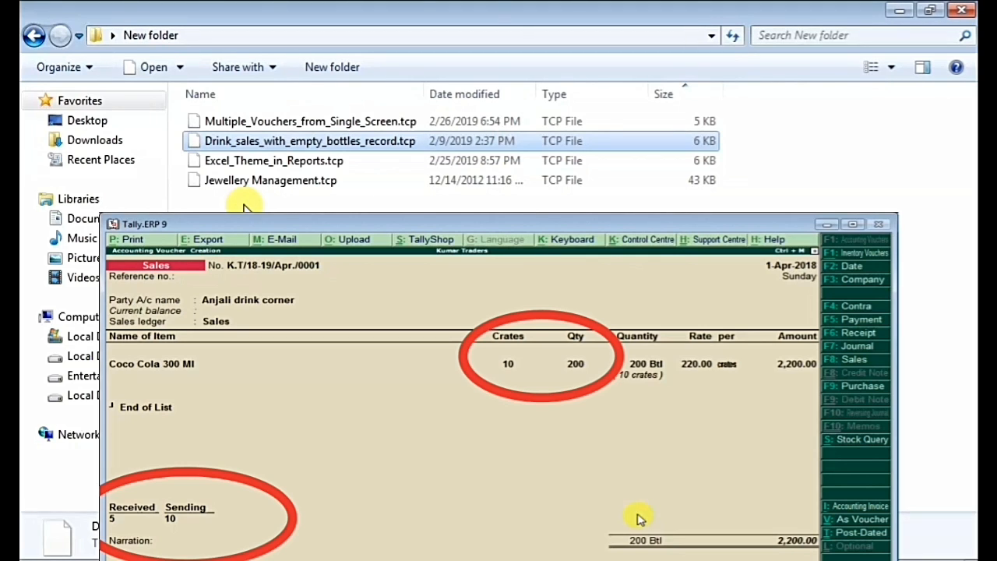
{"action": "left_click", "coordinate": [225, 125]}
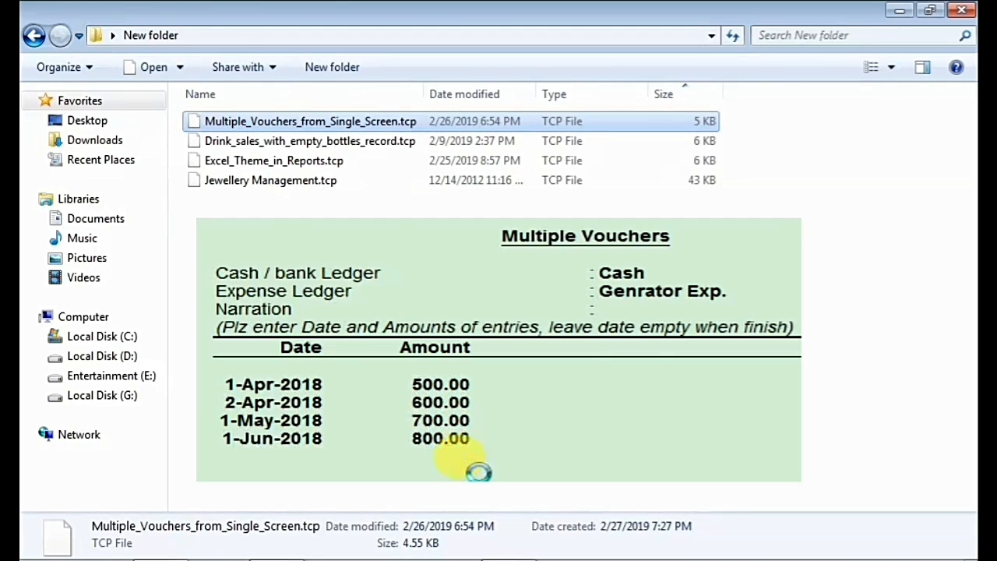
Step: Look up the full file path of Excel_Theme_in_Reports.tcp in its security properties and close the properties
{"action": "left_click", "coordinate": [264, 164]}
{"action": "right_click", "coordinate": [264, 163]}
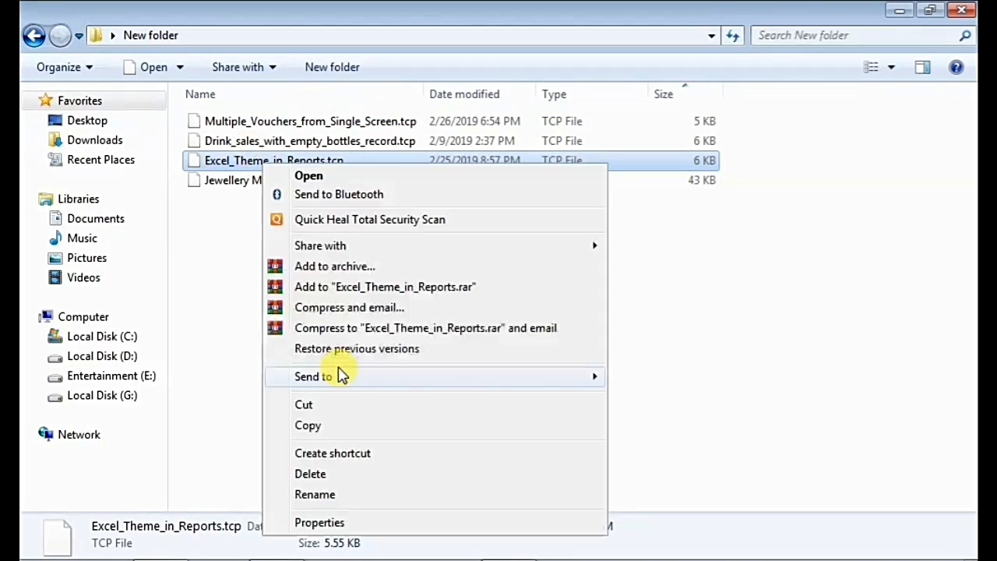
{"action": "left_click", "coordinate": [327, 521]}
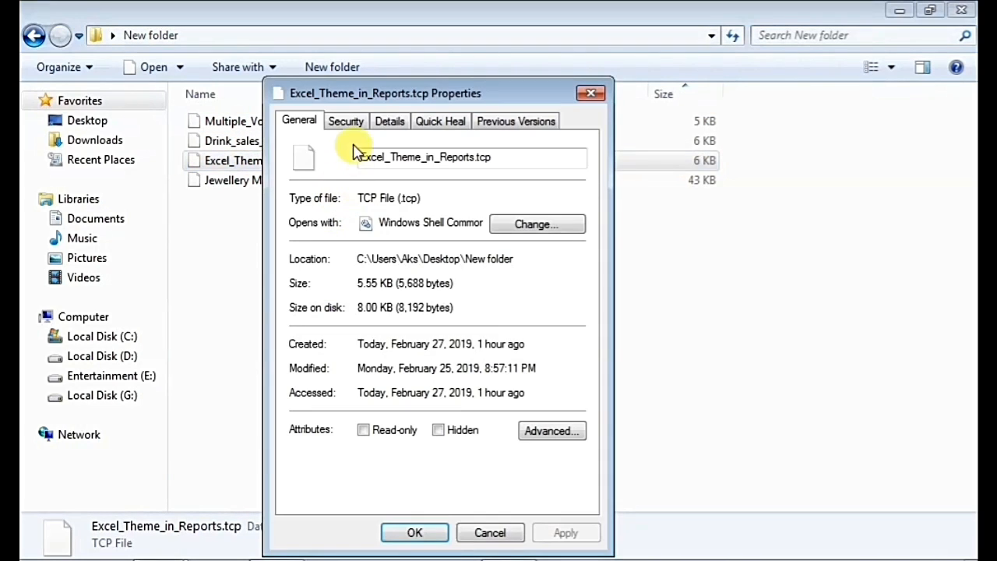
{"action": "left_click", "coordinate": [346, 121]}
{"action": "left_click_drag", "start_coordinate": [369, 150], "coordinate": [643, 169]}
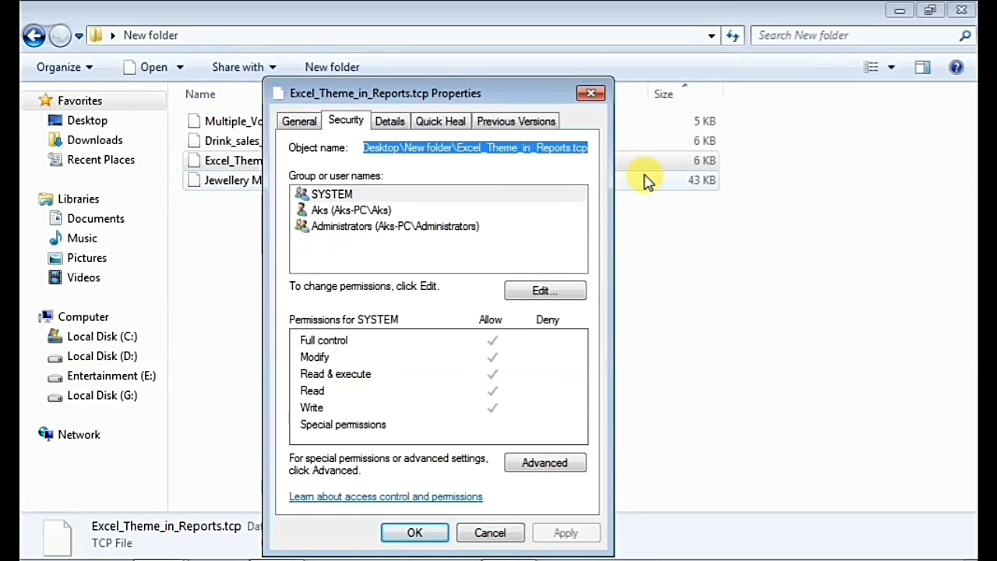
{"action": "left_click", "coordinate": [591, 92]}
Step: Switch to Tally.ERP 9 and review the TDL files preloaded on startup in the local TDL configuration
{"action": "key", "text": "alt+Tab"}
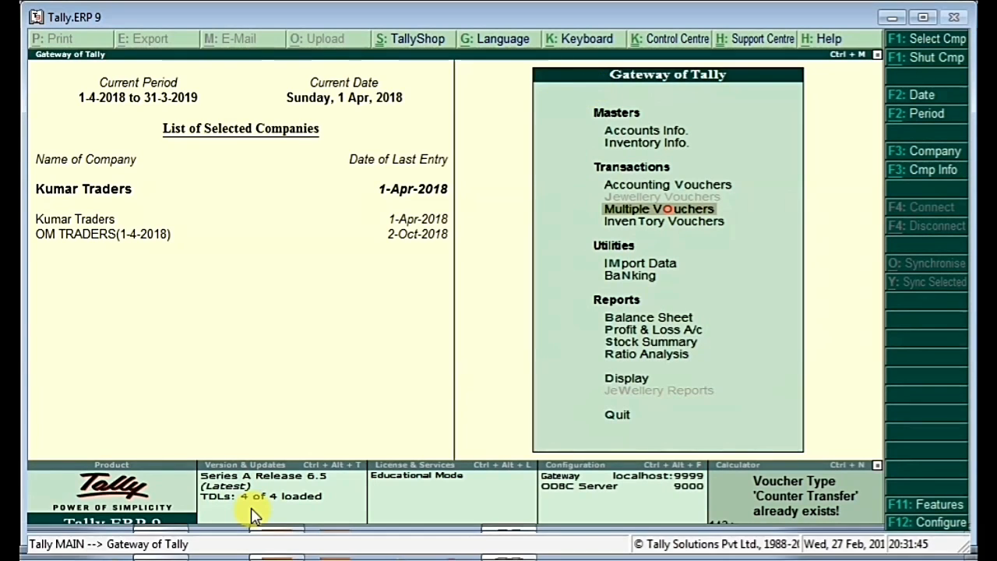
{"action": "left_click", "coordinate": [255, 512]}
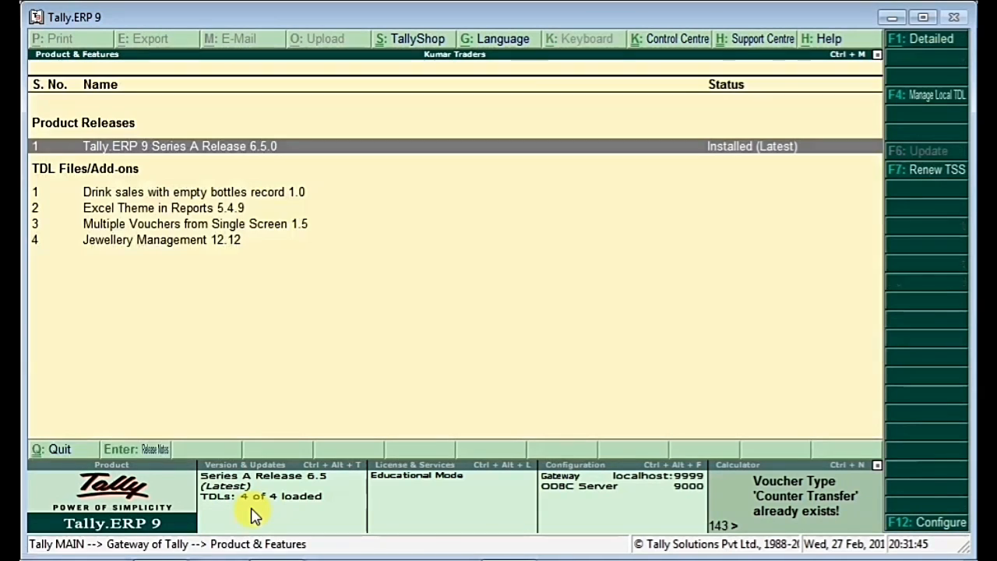
{"action": "left_click", "coordinate": [913, 103]}
{"action": "key", "text": "Down"}
{"action": "key", "text": "Up"}
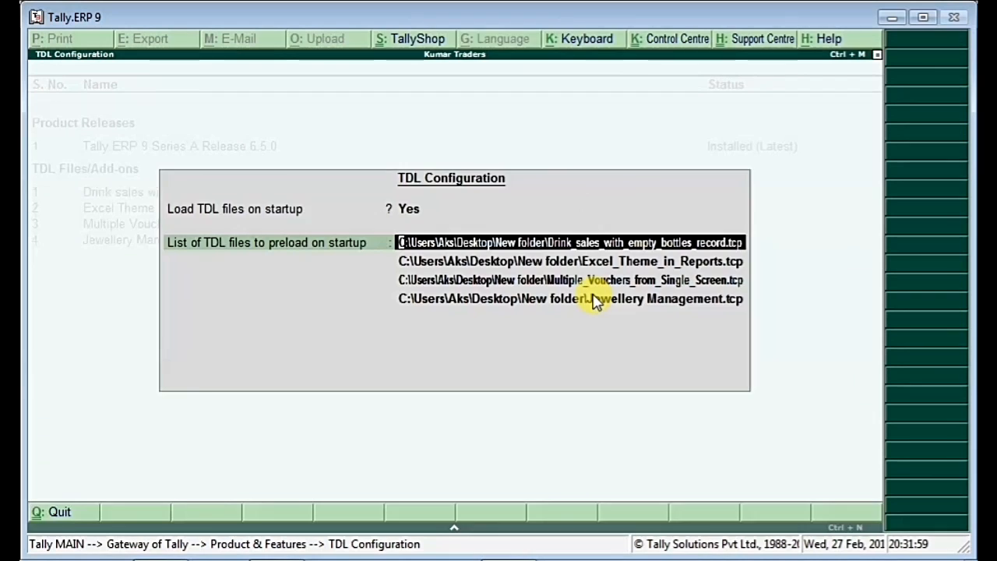
{"action": "key", "text": "ctrl+a"}
{"action": "key", "text": "alt+Tab"}
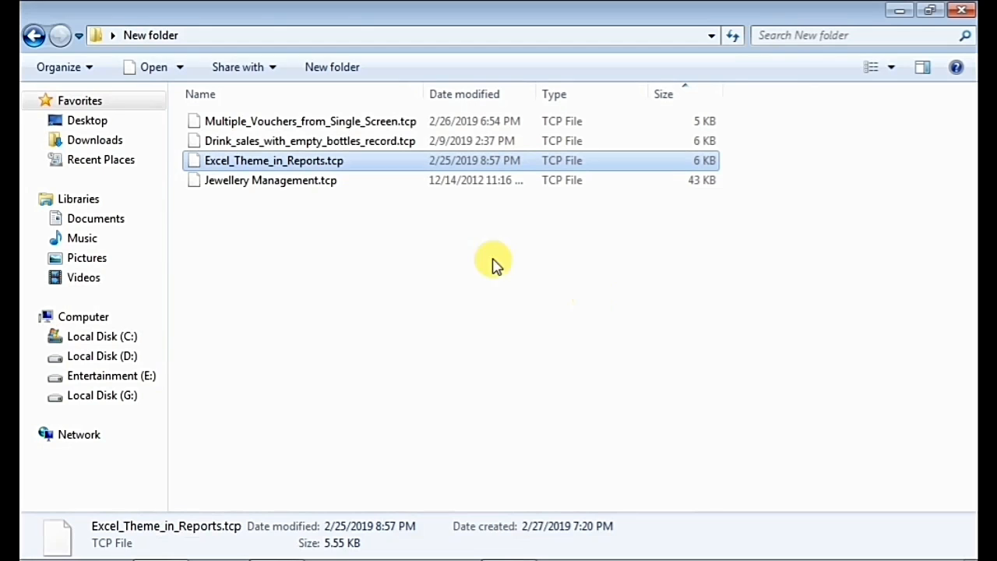
{"action": "key", "text": "alt+Tab"}
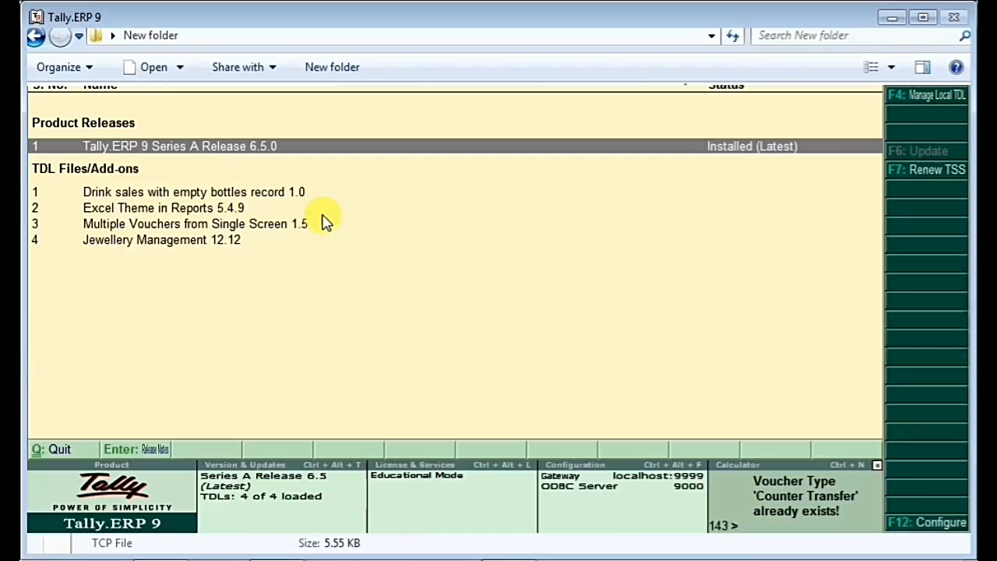
{"action": "key", "text": "alt+Tab"}
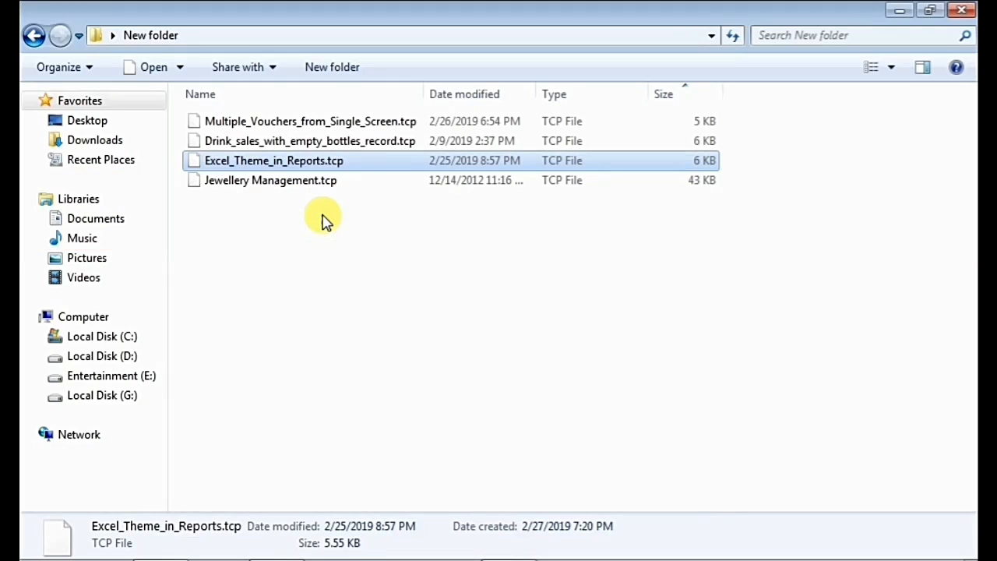
{"action": "key", "text": "alt+Tab"}
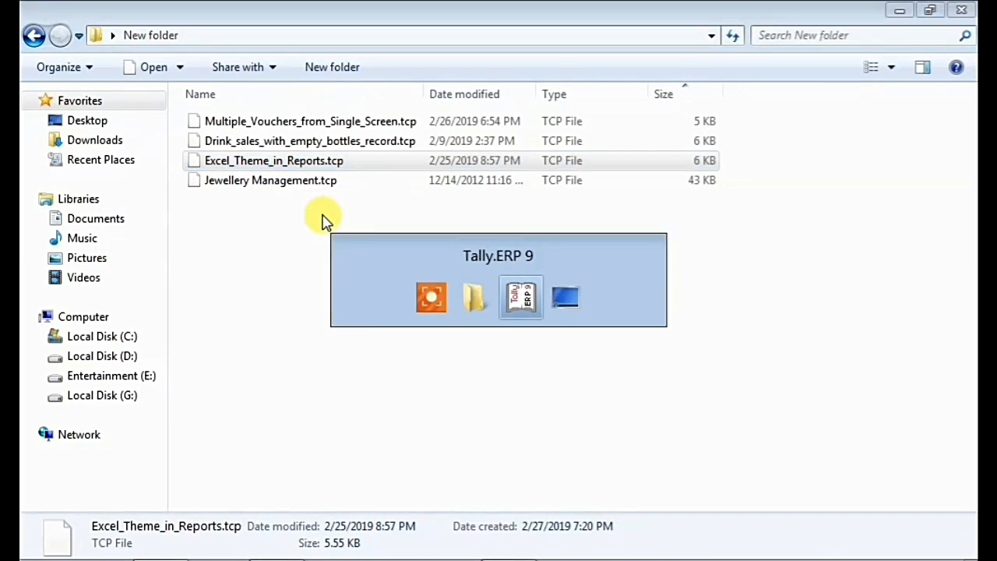
Step: In the company's add-on features, set the Excel report theme's first colour to Blue and keep Yellow as the second
{"action": "key", "text": "Escape"}
{"action": "key", "text": "Escape"}
{"action": "key", "text": "n"}
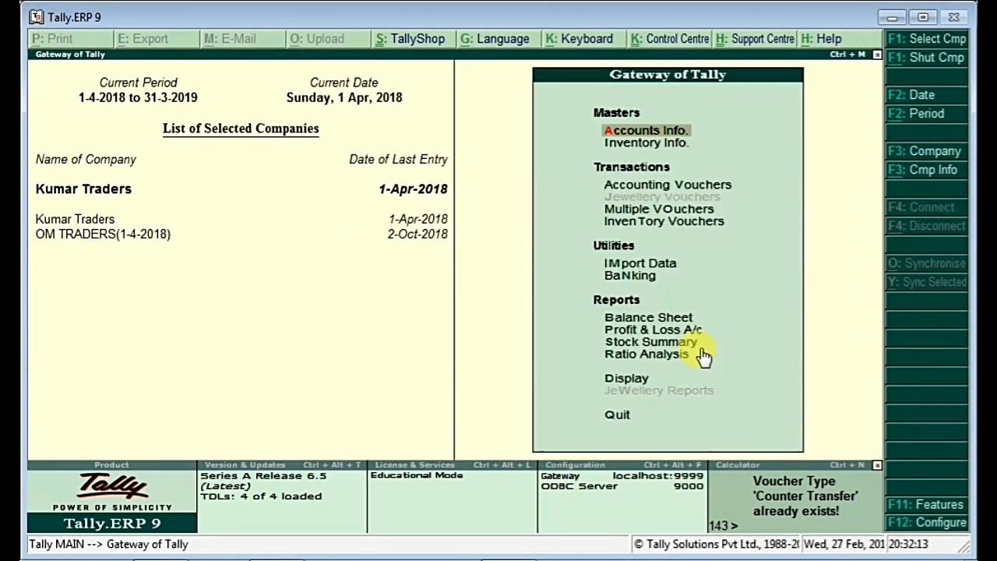
{"action": "left_click", "coordinate": [915, 505]}
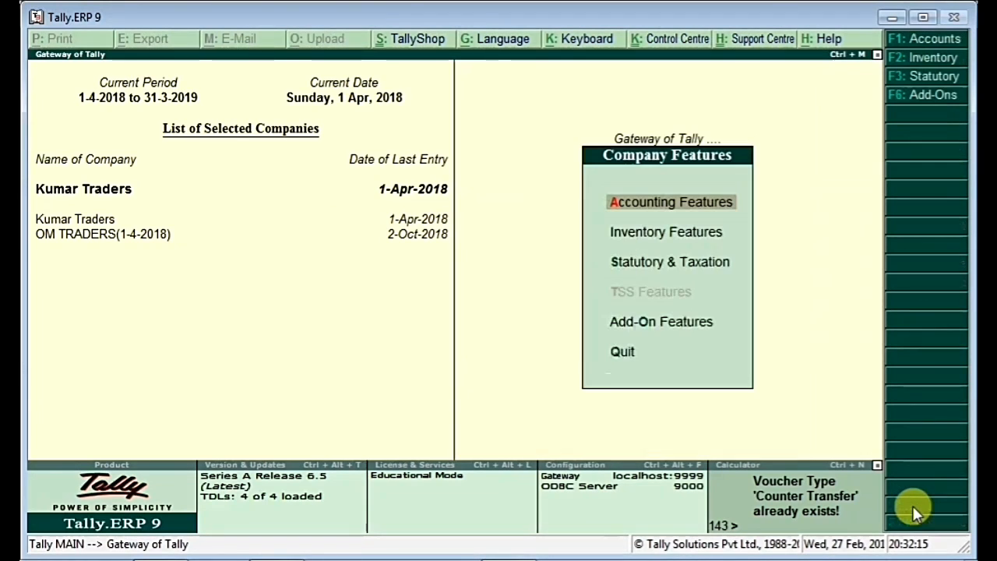
{"action": "left_click", "coordinate": [909, 99]}
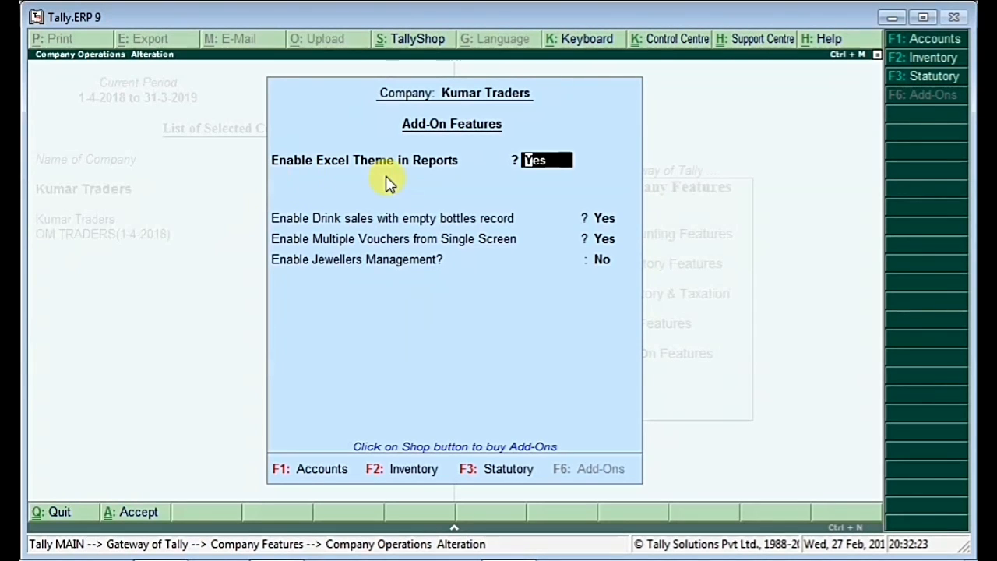
{"action": "key", "text": "Return"}
{"action": "key", "text": "BackSpace"}
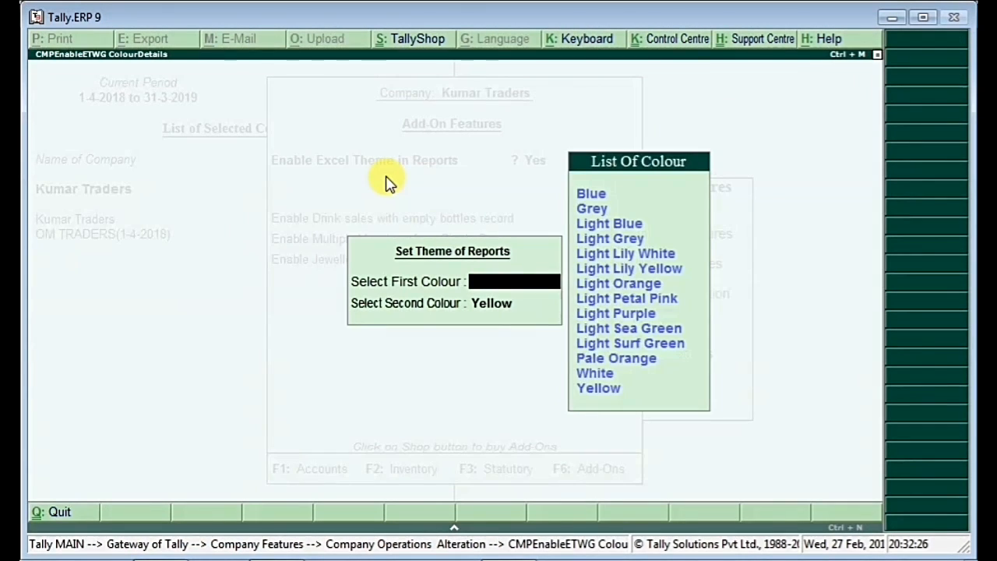
{"action": "type", "text": "Blu"}
{"action": "key", "text": "Return"}
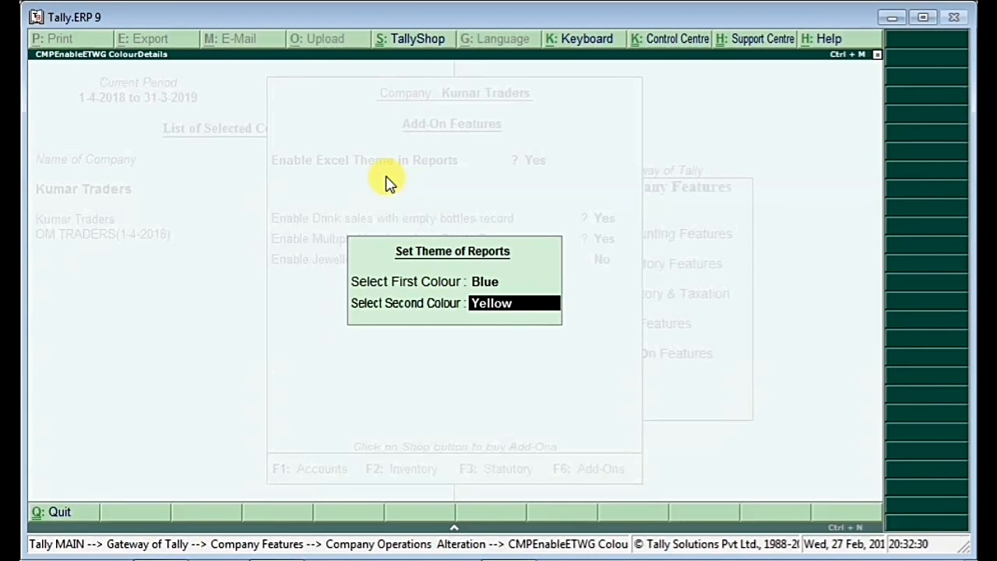
{"action": "key", "text": "BackSpace"}
{"action": "key", "text": "Return"}
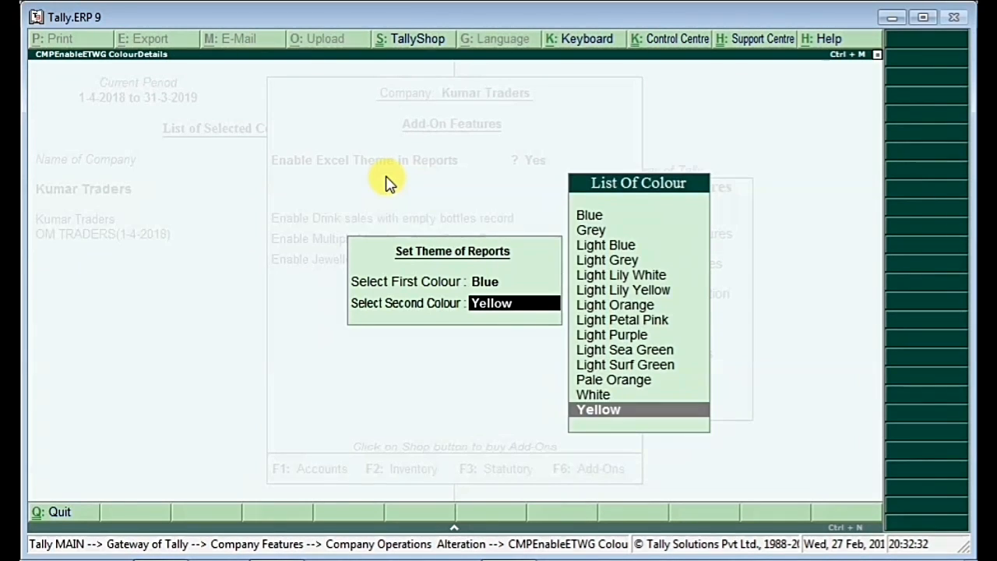
{"action": "key", "text": "Return"}
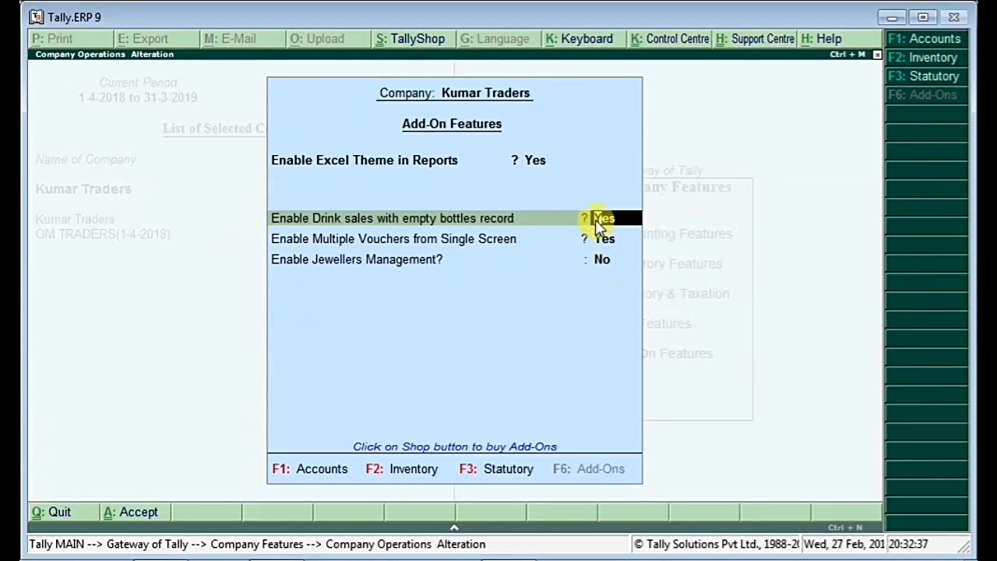
Step: Disable the Drink sales with empty bottles record and Multiple Vouchers from Single Screen add-ons and save the add-on features
{"action": "type", "text": "n"}
{"action": "key", "text": "Return"}
{"action": "type", "text": "n"}
{"action": "key", "text": "Return"}
{"action": "key", "text": "ctrl+a"}
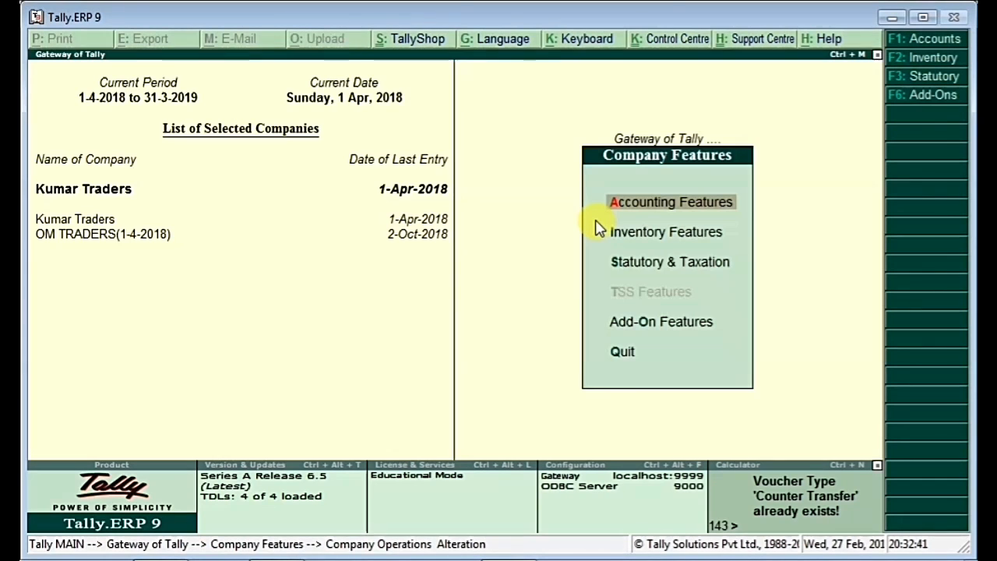
{"action": "key", "text": "Escape"}
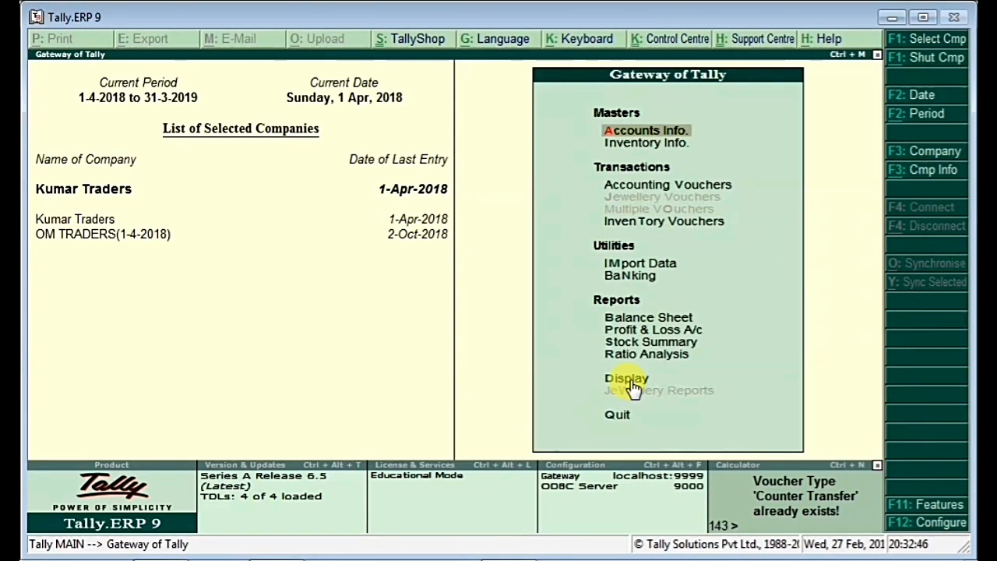
Step: Examine the coloured row theme in the Kumar Traders balance sheet across liabilities and assets
{"action": "key", "text": "b"}
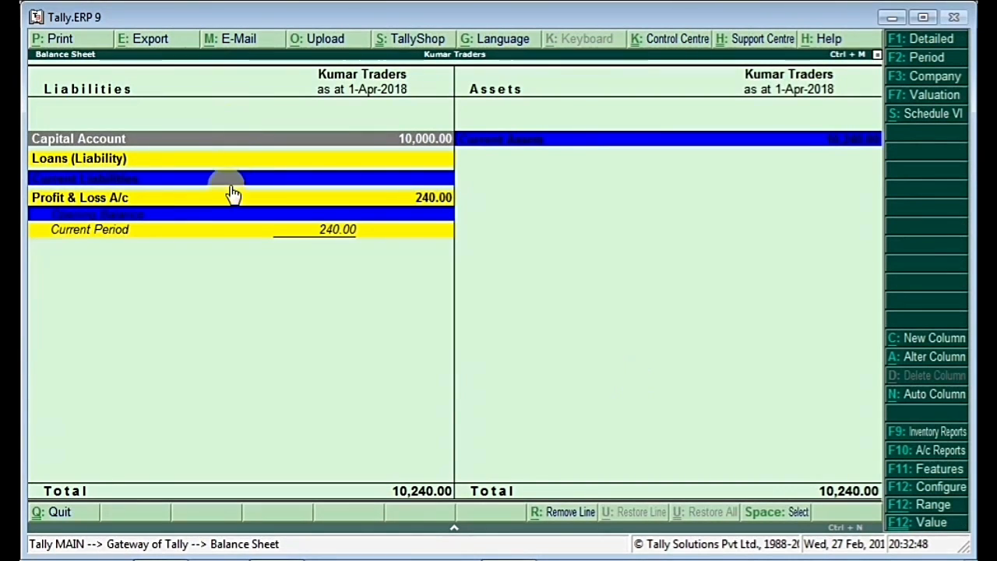
{"action": "key", "text": "Down"}
{"action": "key", "text": "Down"}
{"action": "key", "text": "Down"}
{"action": "key", "text": "Up"}
{"action": "key", "text": "Up"}
{"action": "key", "text": "Right"}
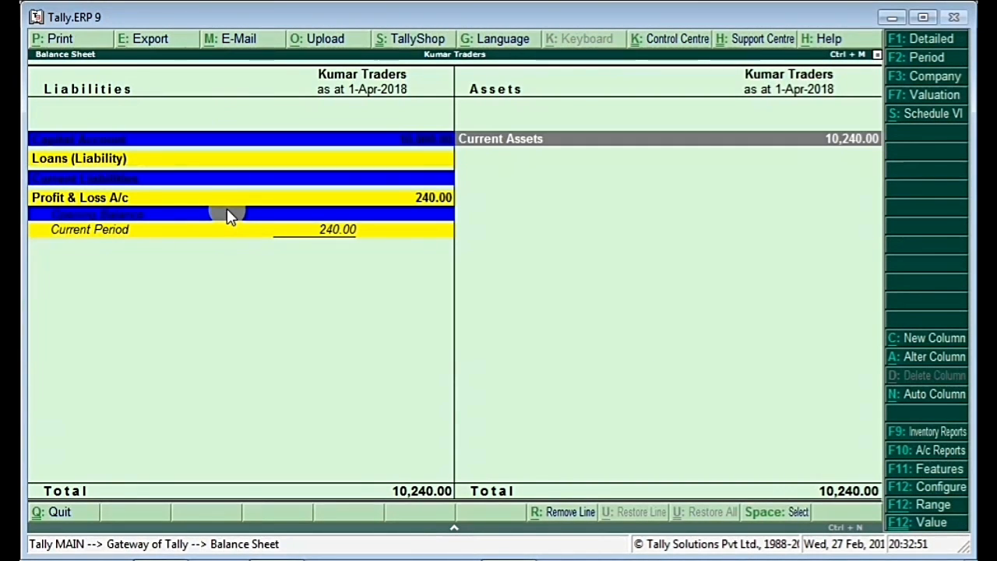
{"action": "key", "text": "Escape"}
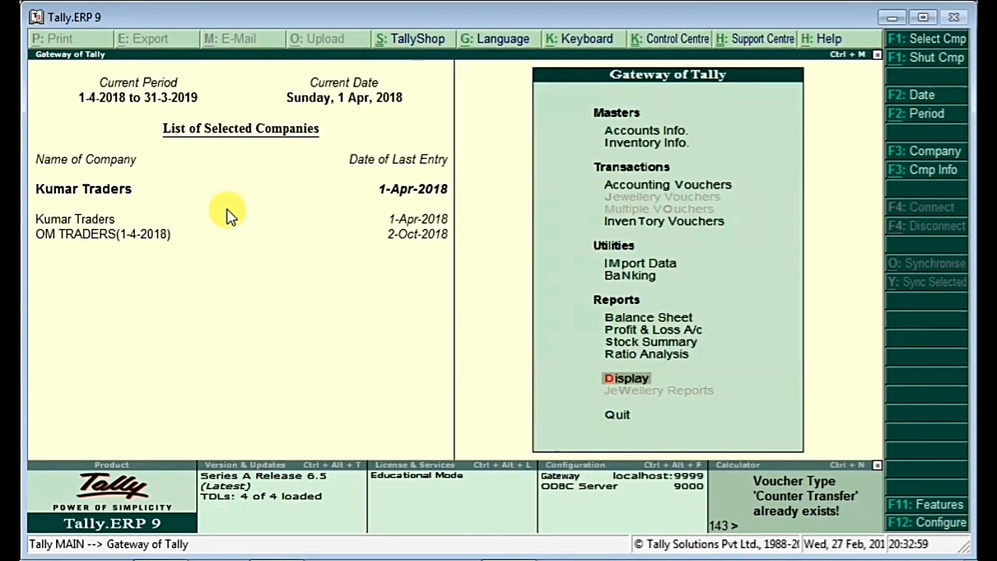
Step: Reopen the balance sheet, view it for the company OM TRADERS(1-4-2018), and return to the Gateway of Tally
{"action": "key", "text": "b"}
{"action": "key", "text": "ctrl+space"}
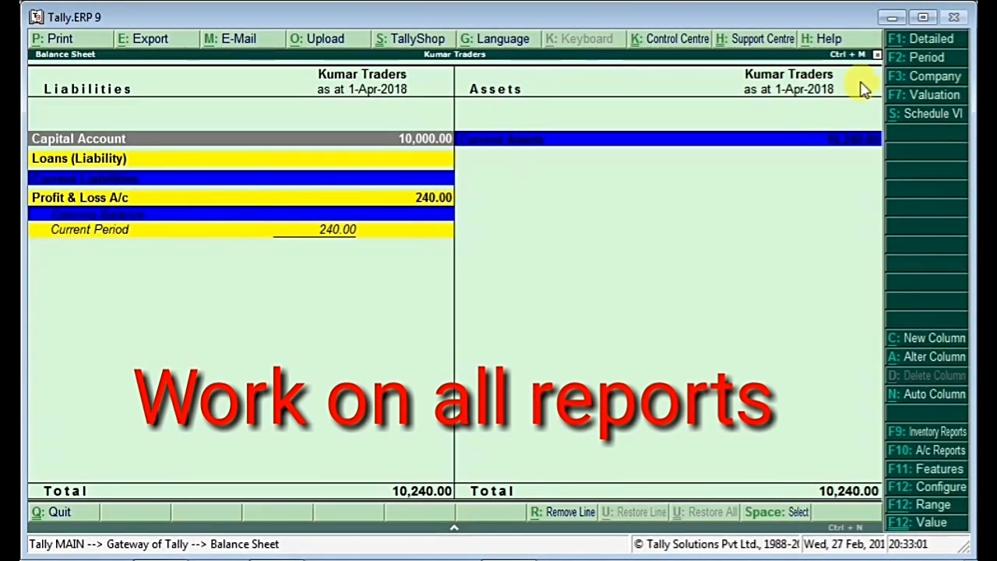
{"action": "left_click", "coordinate": [919, 84]}
{"action": "key", "text": "Down"}
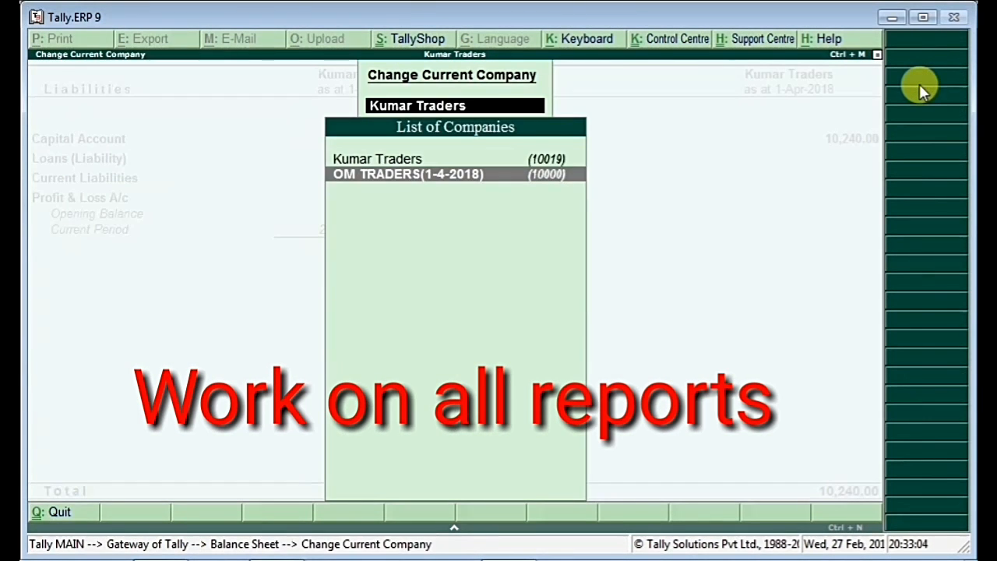
{"action": "key", "text": "Return"}
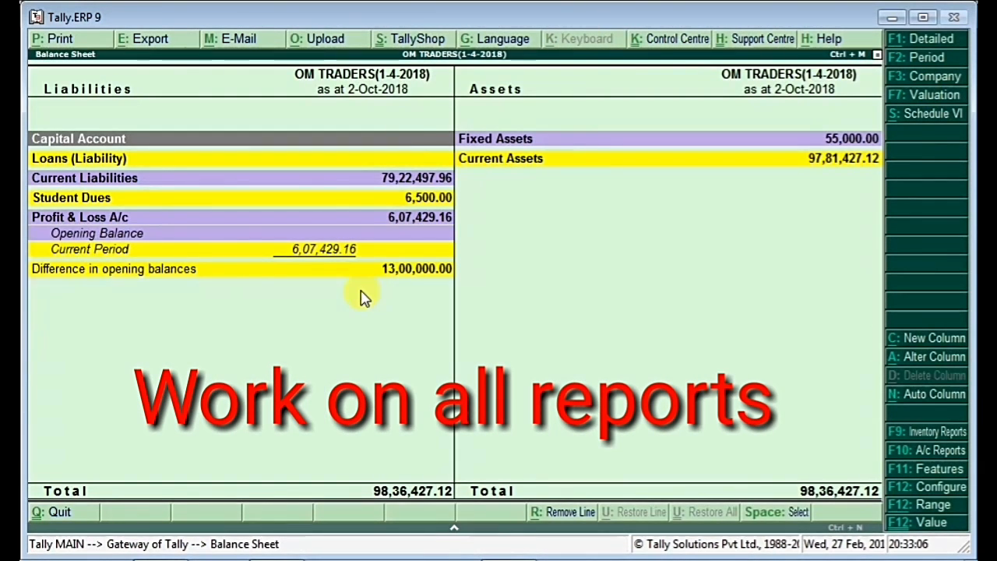
{"action": "key", "text": "Escape"}
{"action": "key", "text": "Escape"}
{"action": "key", "text": "Escape"}
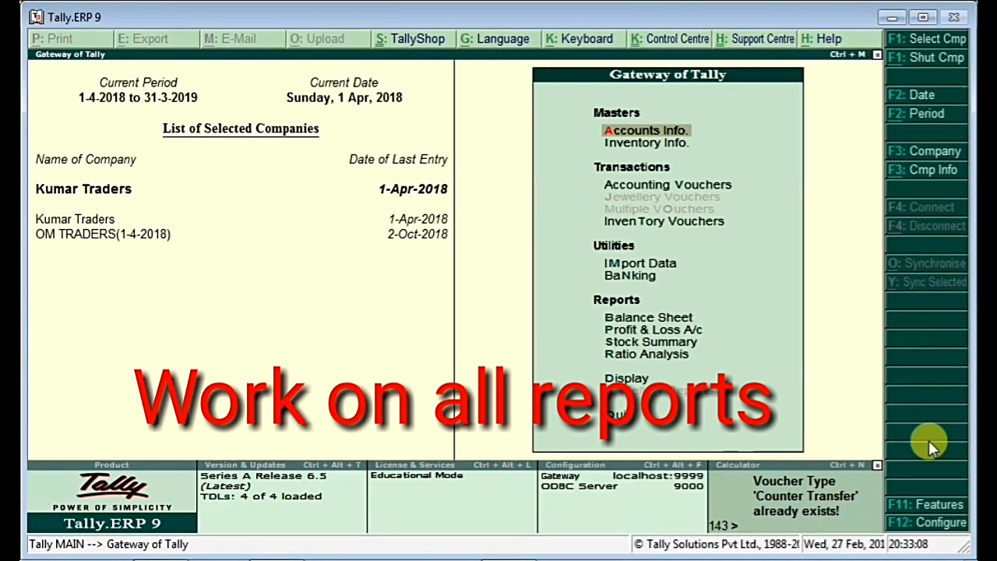
Step: In the Kumar Traders add-on features, set the Excel report theme's second colour to Light Lily White, keeping Blue first, and save
{"action": "left_click", "coordinate": [926, 507]}
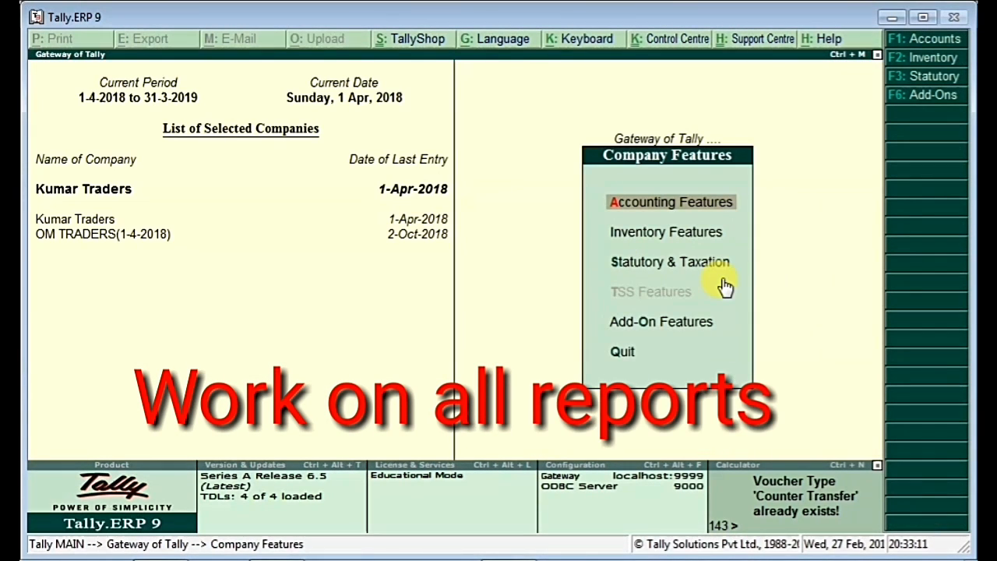
{"action": "key", "text": "Down"}
{"action": "key", "text": "Down"}
{"action": "key", "text": "Down"}
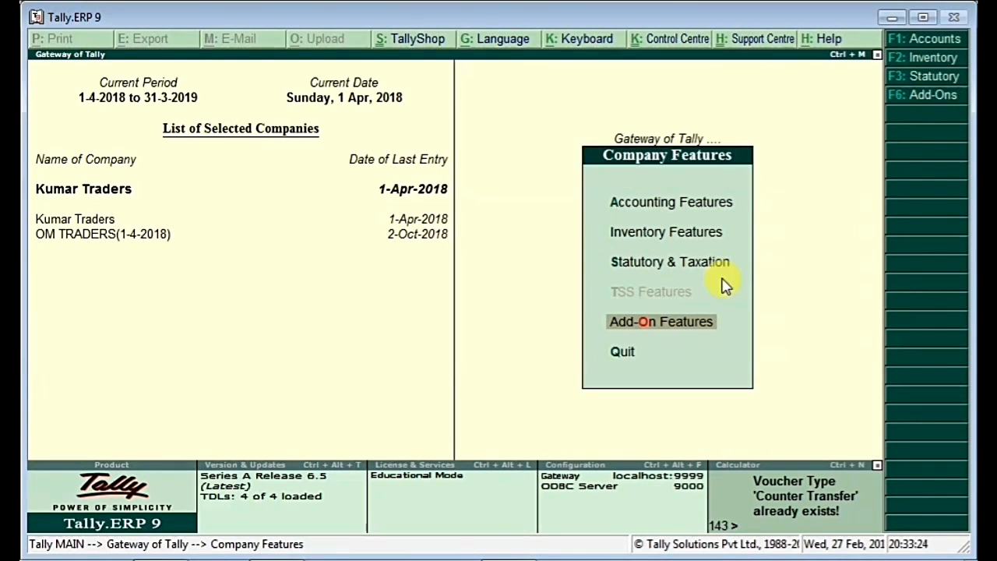
{"action": "key", "text": "Return"}
{"action": "key", "text": "Return"}
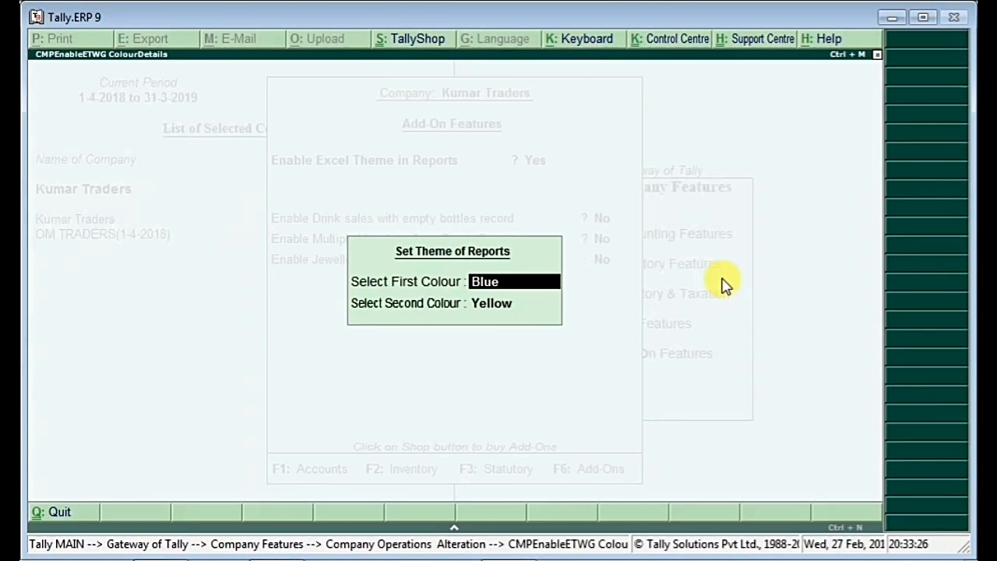
{"action": "key", "text": "Return"}
{"action": "key", "text": "BackSpace"}
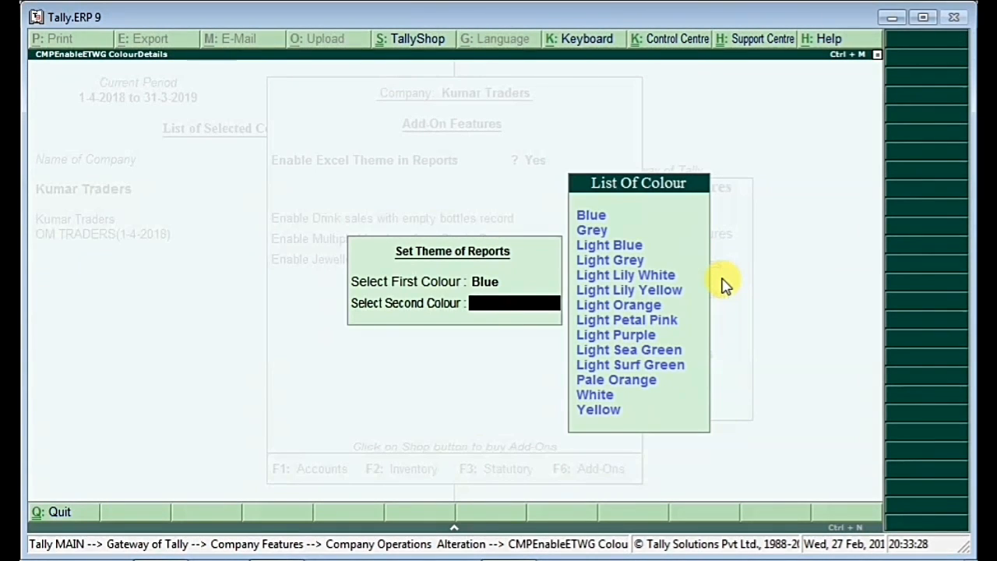
{"action": "key", "text": "Down"}
{"action": "key", "text": "Down"}
{"action": "key", "text": "Down"}
{"action": "key", "text": "Down"}
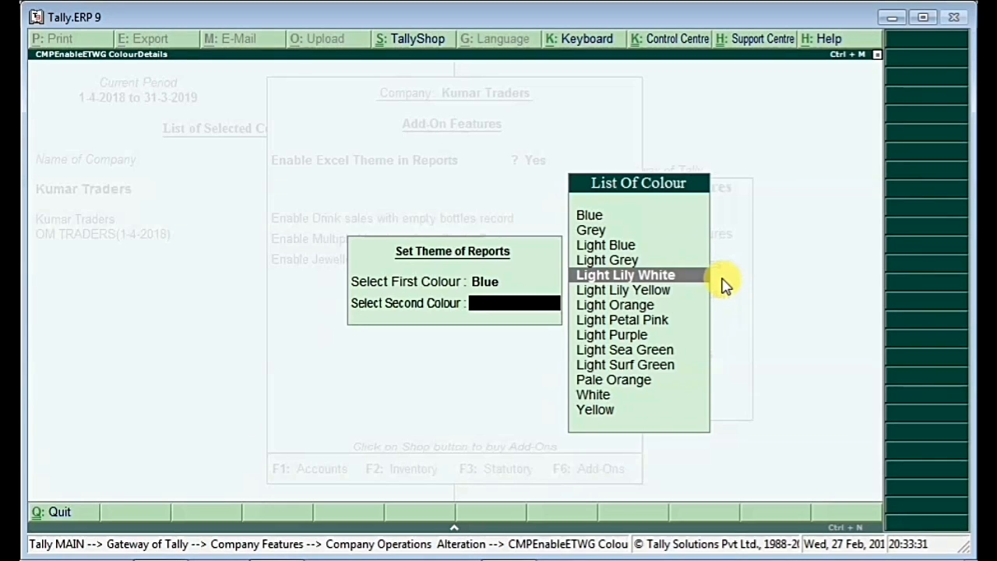
{"action": "key", "text": "Return"}
{"action": "key", "text": "ctrl+a"}
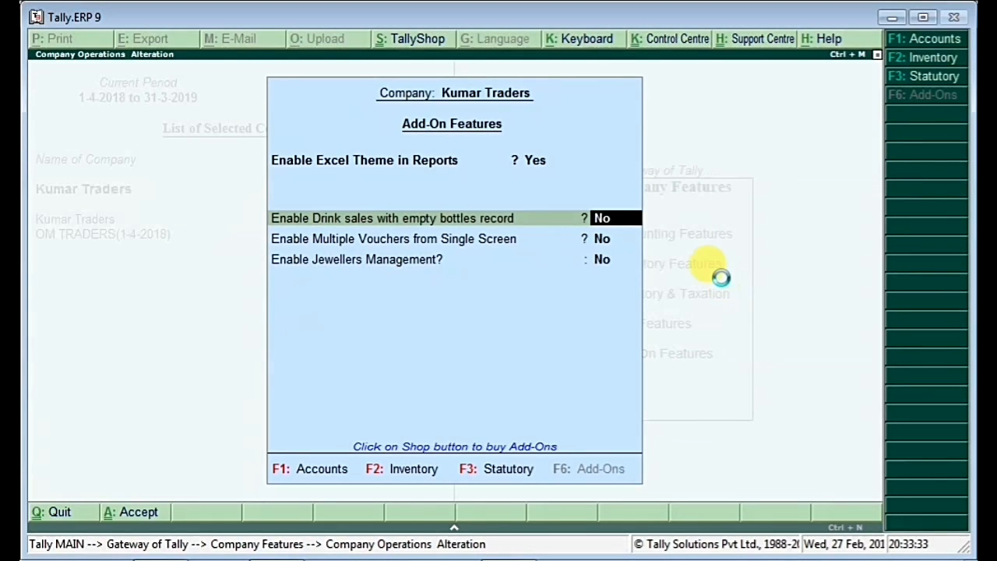
{"action": "key", "text": "Escape"}
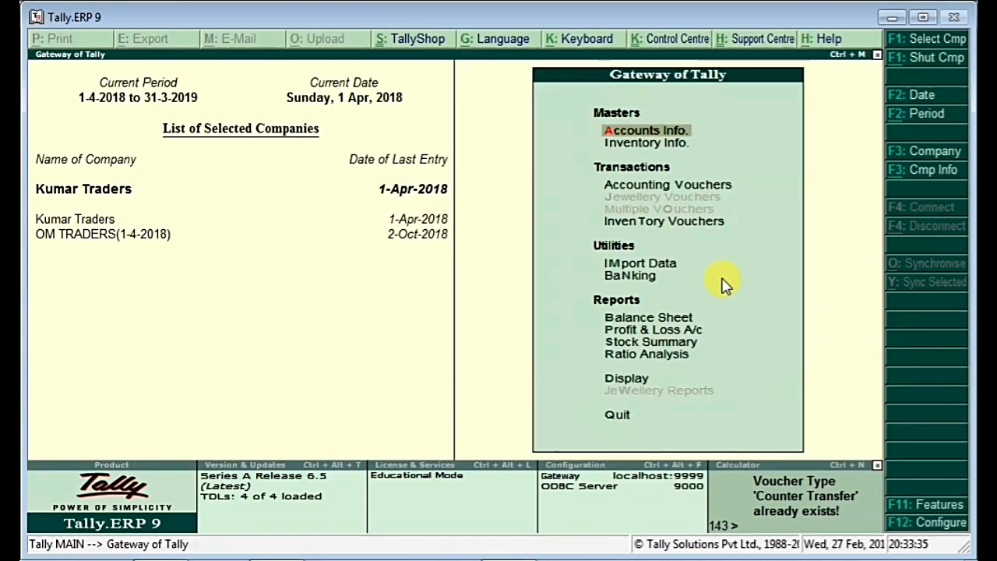
Step: Open the Kumar Traders balance sheet to check the theme, and switch the report to the company OM TRADERS(1-4-2018)
{"action": "key", "text": "b"}
{"action": "key", "text": "Down"}
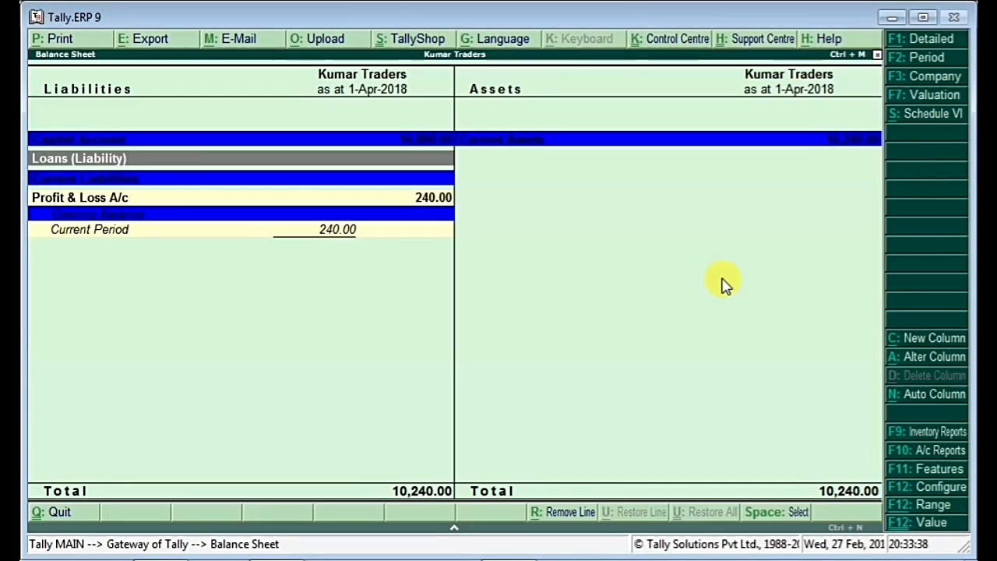
{"action": "left_click", "coordinate": [906, 78]}
{"action": "key", "text": "Down"}
{"action": "key", "text": "Return"}
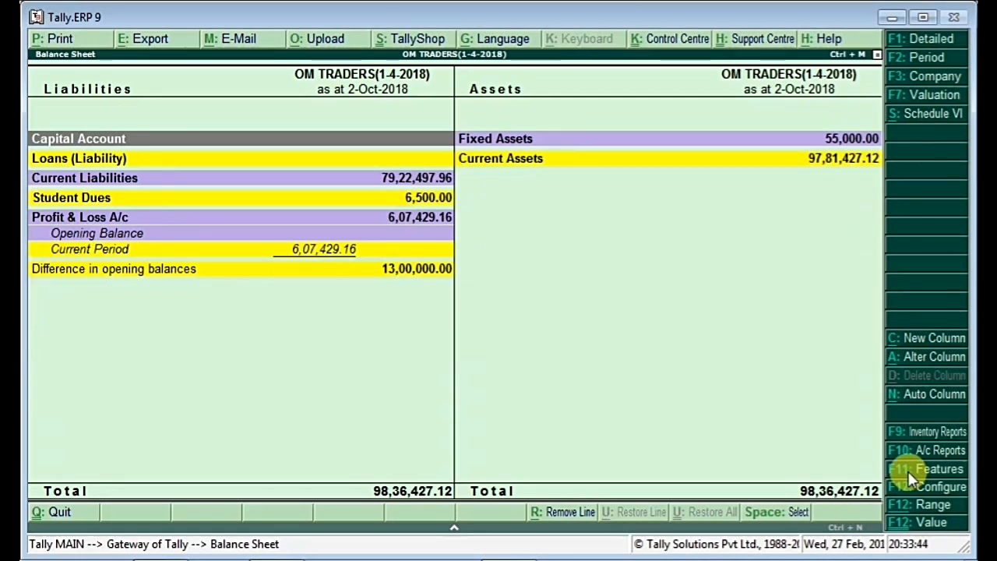
Step: In the OM TRADERS(1-4-2018) add-on features, set the report theme's first colour to Blue, keep Yellow second, and save
{"action": "left_click", "coordinate": [954, 471]}
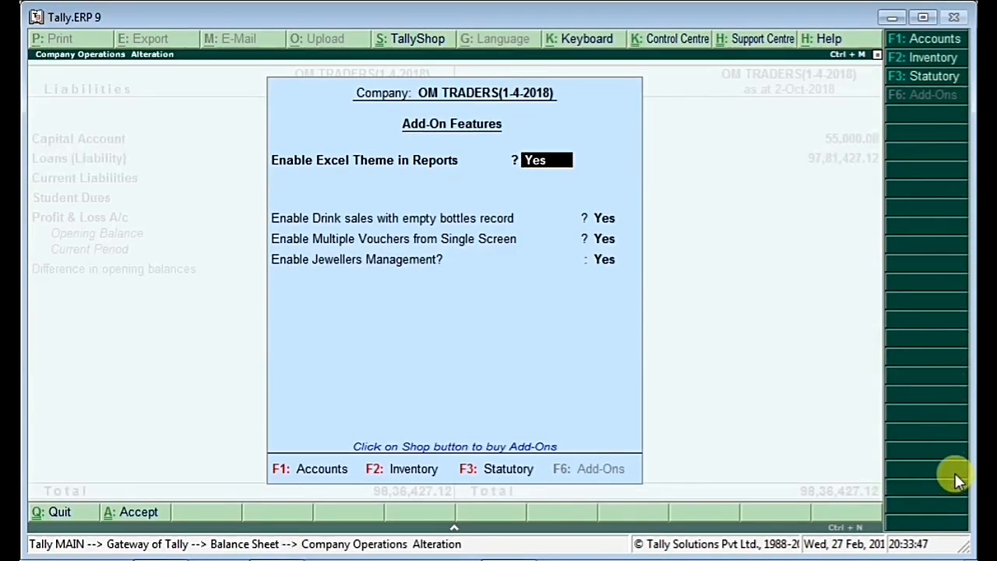
{"action": "key", "text": "Return"}
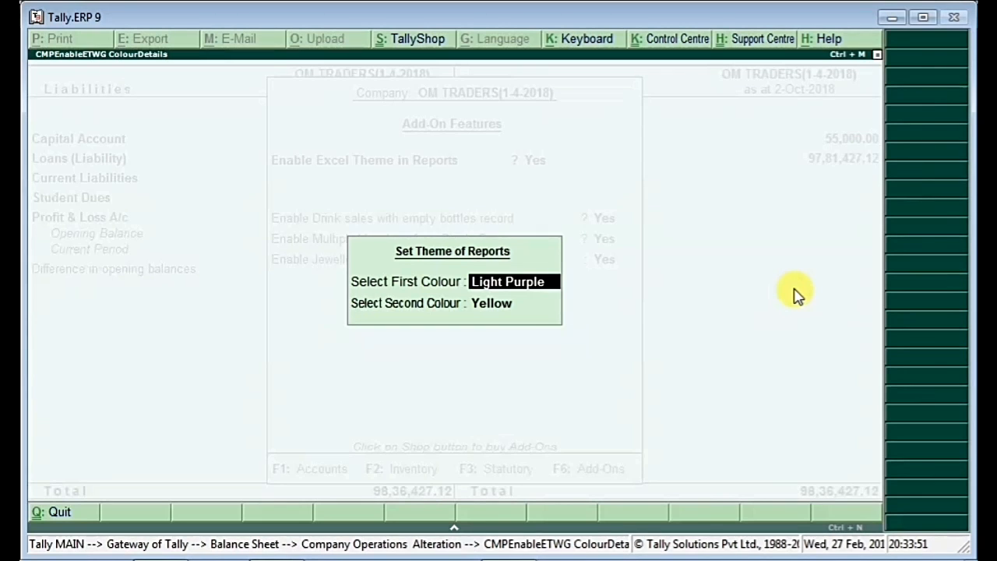
{"action": "type", "text": "Bl"}
{"action": "key", "text": "Return"}
{"action": "key", "text": "Return"}
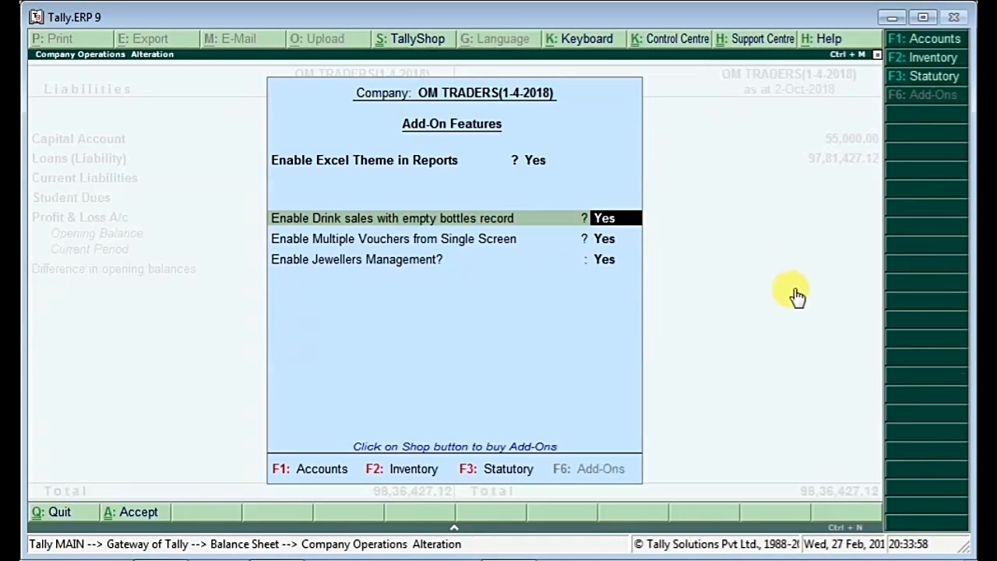
{"action": "key", "text": "ctrl+a"}
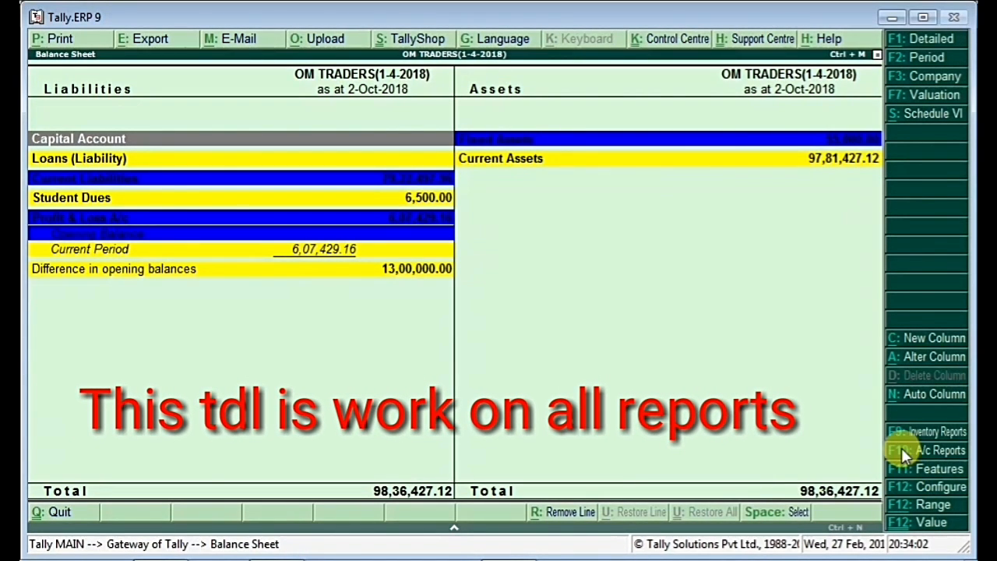
{"action": "key", "text": "F11"}
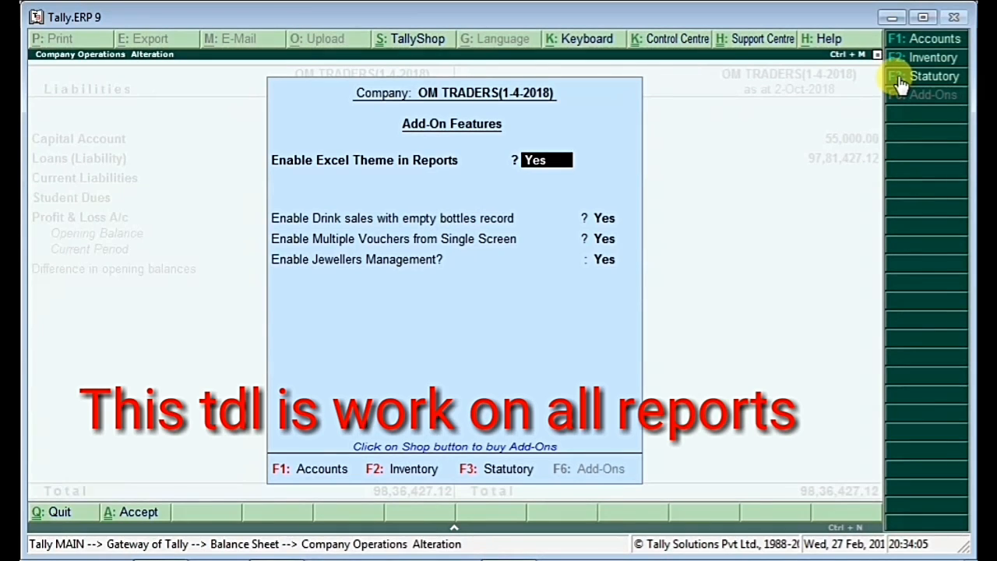
{"action": "key", "text": "Return"}
{"action": "key", "text": "space"}
{"action": "key", "text": "Down"}
{"action": "key", "text": "Down"}
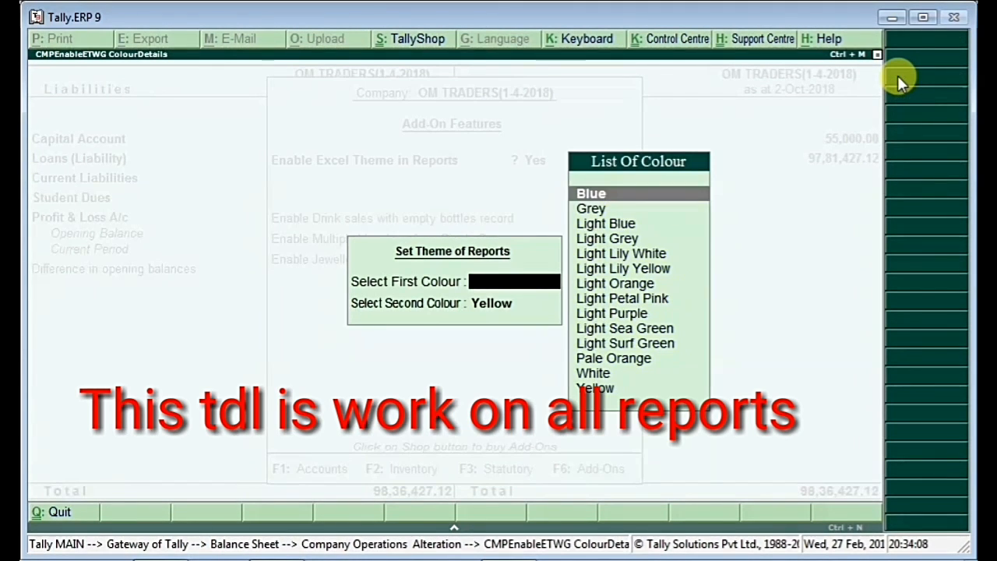
{"action": "key", "text": "Down"}
{"action": "key", "text": "Return"}
{"action": "key", "text": "space"}
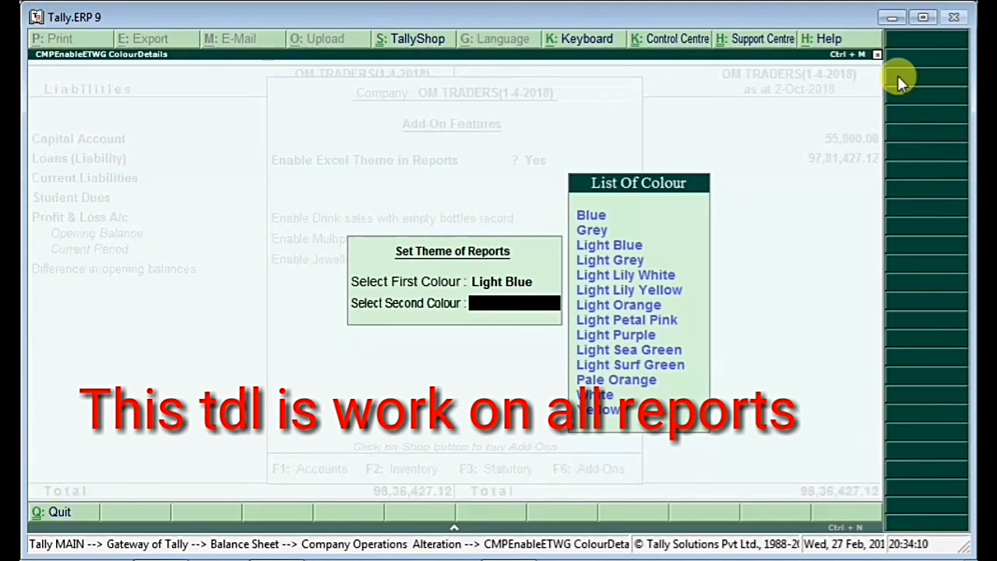
{"action": "key", "text": "Return"}
{"action": "key", "text": "Return"}
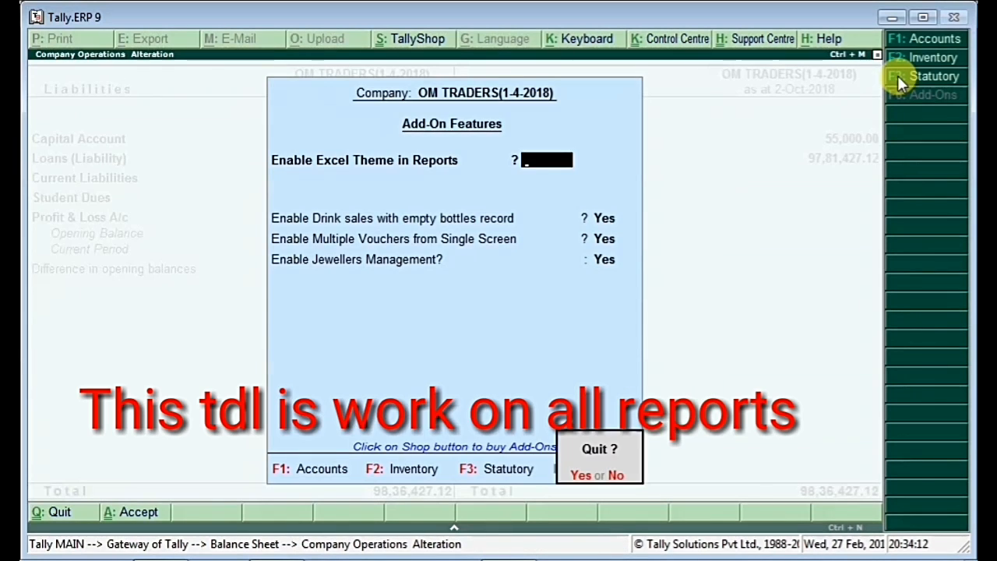
Step: Leave the add-on features without saving, close the balance sheet, and return to the Gateway of Tally
{"action": "key", "text": "Escape"}
{"action": "key", "text": "Escape"}
{"action": "key", "text": "n"}
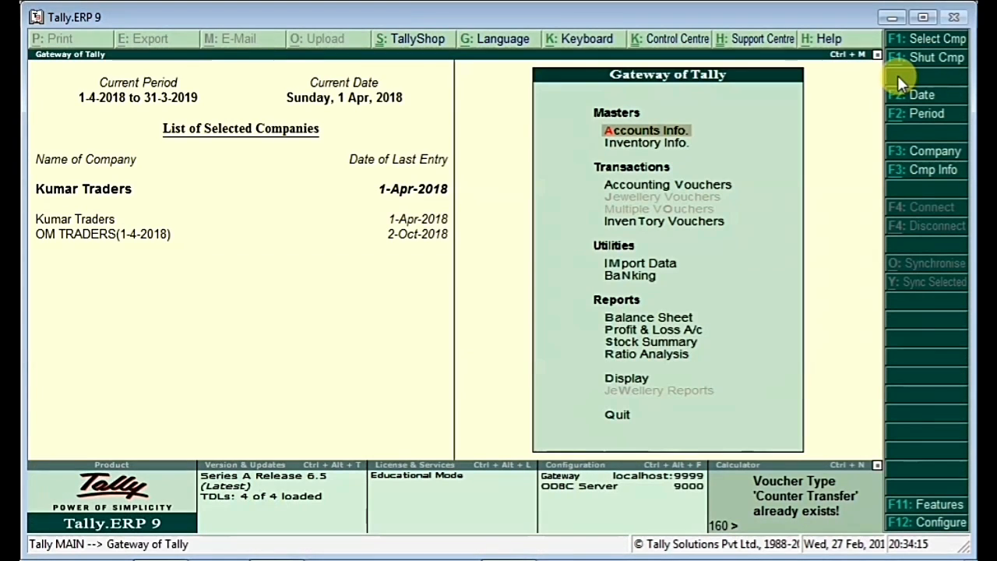
Step: Switch to the file explorer, select Drink_sales_with_empty_bottles_record.tcp in the New folder, and return to Tally.ERP 9
{"action": "key", "text": "alt+Tab"}
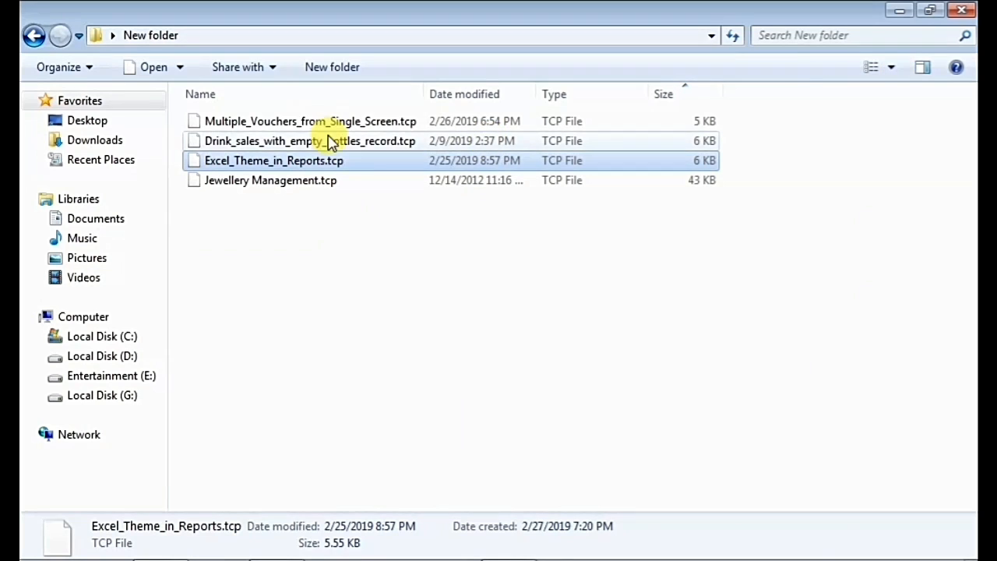
{"action": "left_click", "coordinate": [248, 145]}
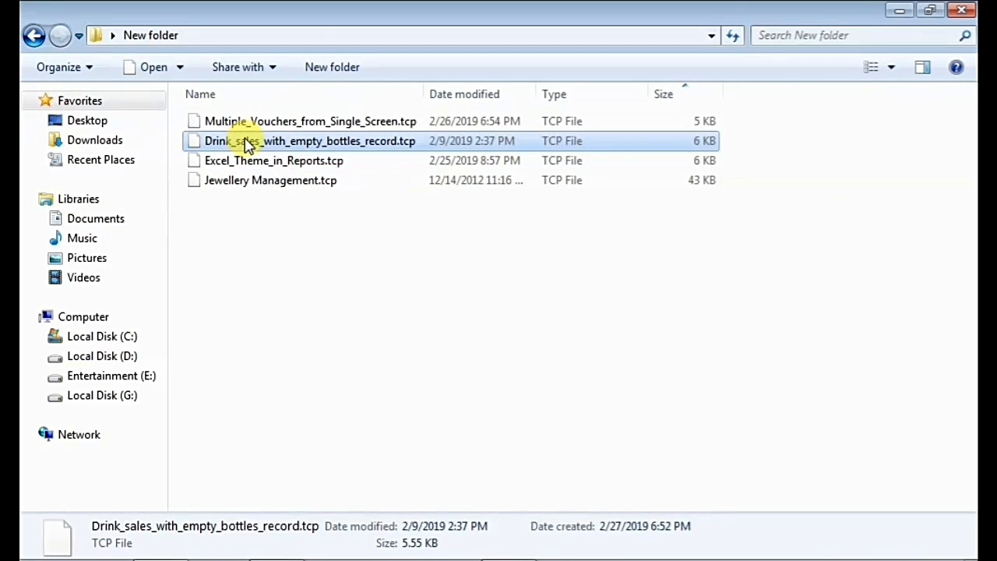
{"action": "key", "text": "alt+Tab"}
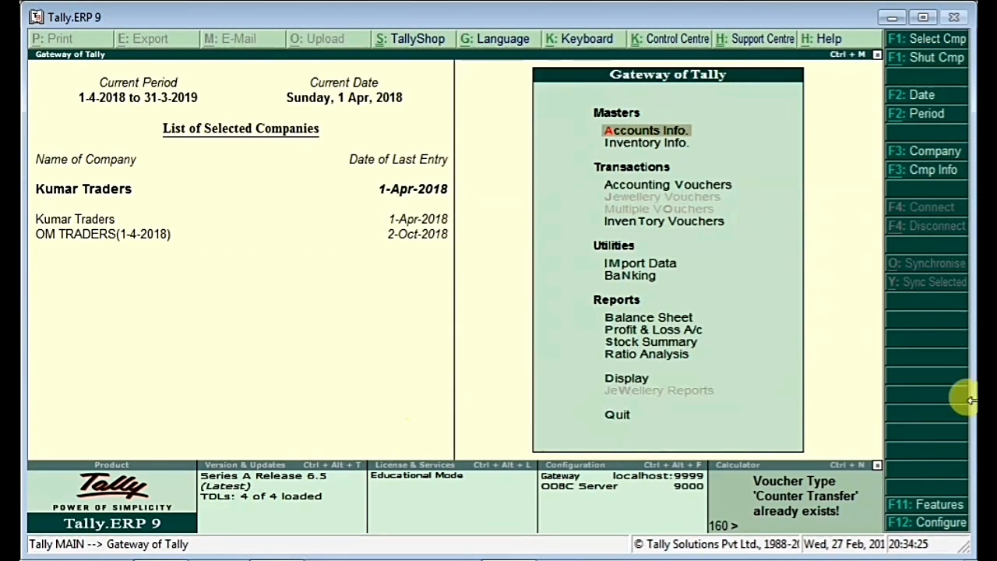
Step: Enable the Drink sales with empty bottles record add-on for Kumar Traders and save the add-on features
{"action": "left_click", "coordinate": [925, 505]}
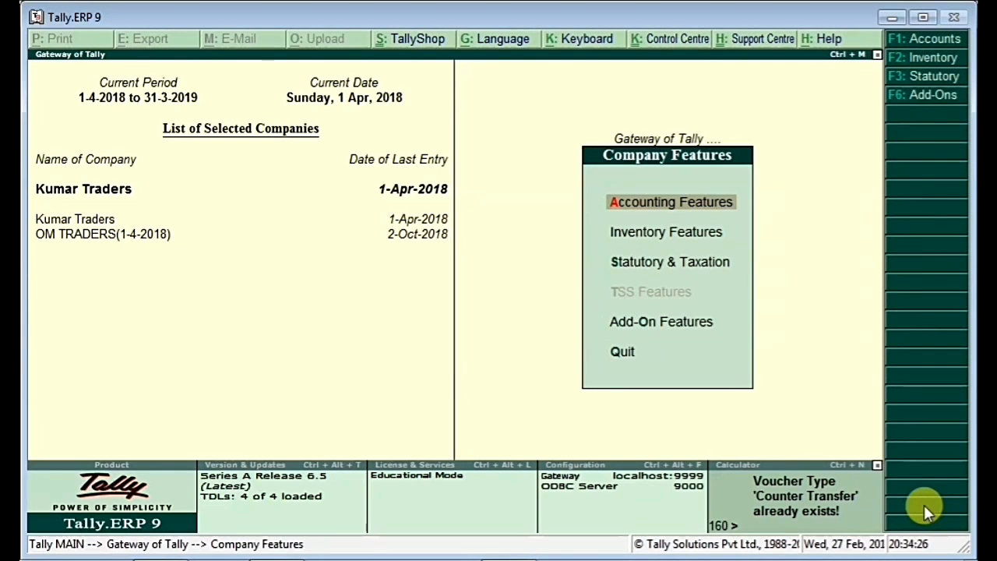
{"action": "key", "text": "o"}
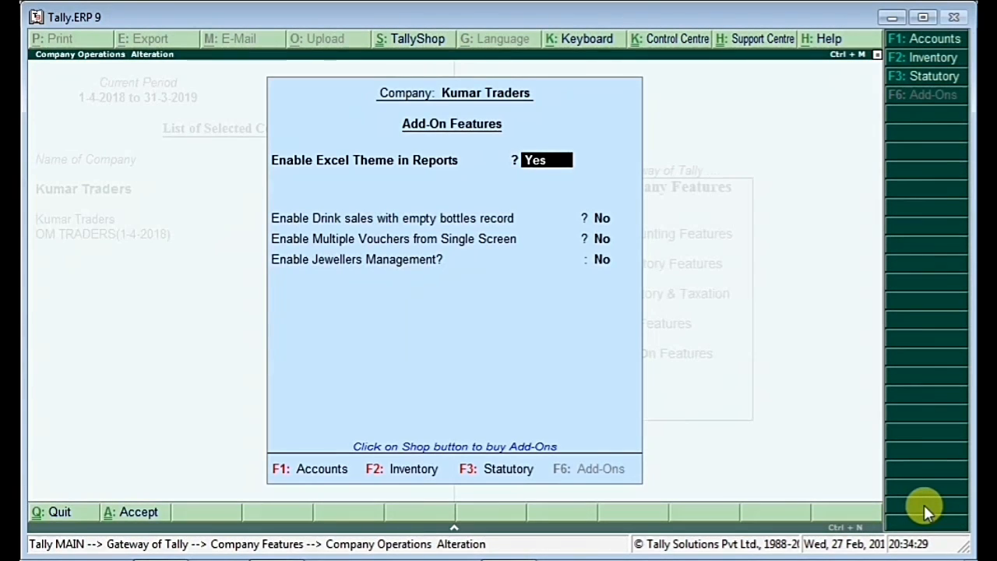
{"action": "key", "text": "Return"}
{"action": "key", "text": "Return"}
{"action": "key", "text": "Return"}
{"action": "type", "text": "y"}
{"action": "key", "text": "Return"}
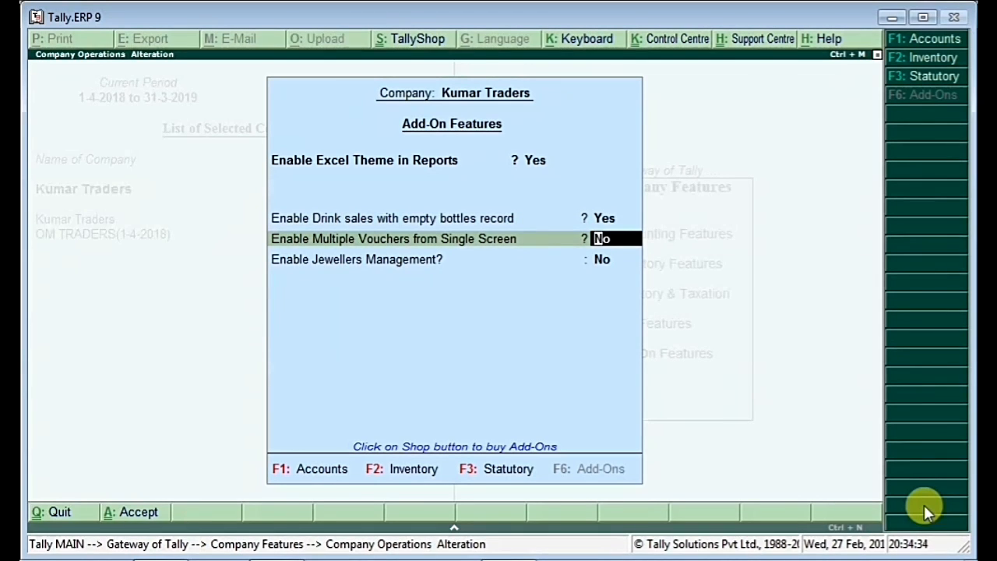
{"action": "key", "text": "ctrl+a"}
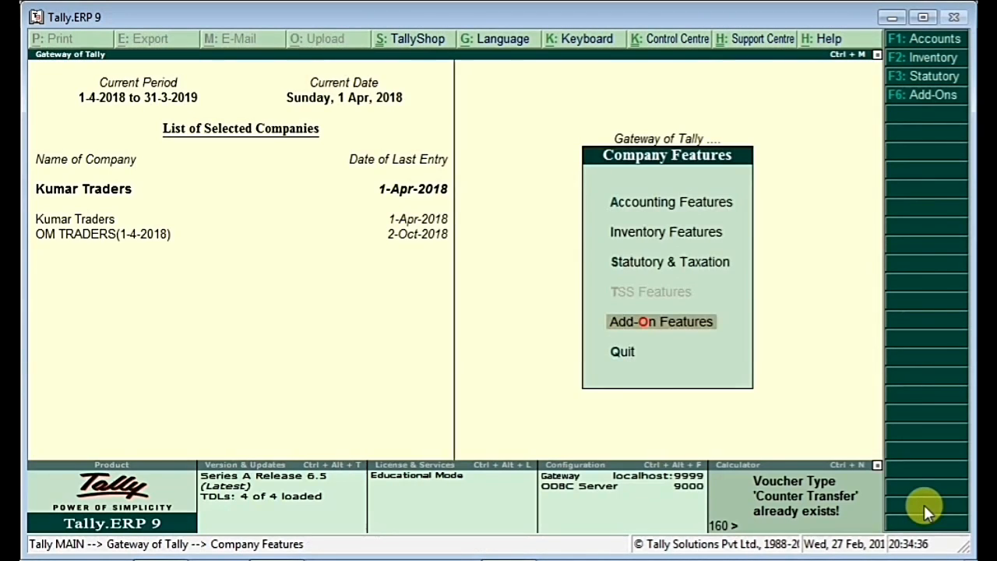
Step: Return to the Gateway of Tally and open the Anjali drink corner ledger for alteration
{"action": "key", "text": "Escape"}
{"action": "key", "text": "Escape"}
{"action": "key", "text": "Escape"}
{"action": "key", "text": "a"}
{"action": "key", "text": "l"}
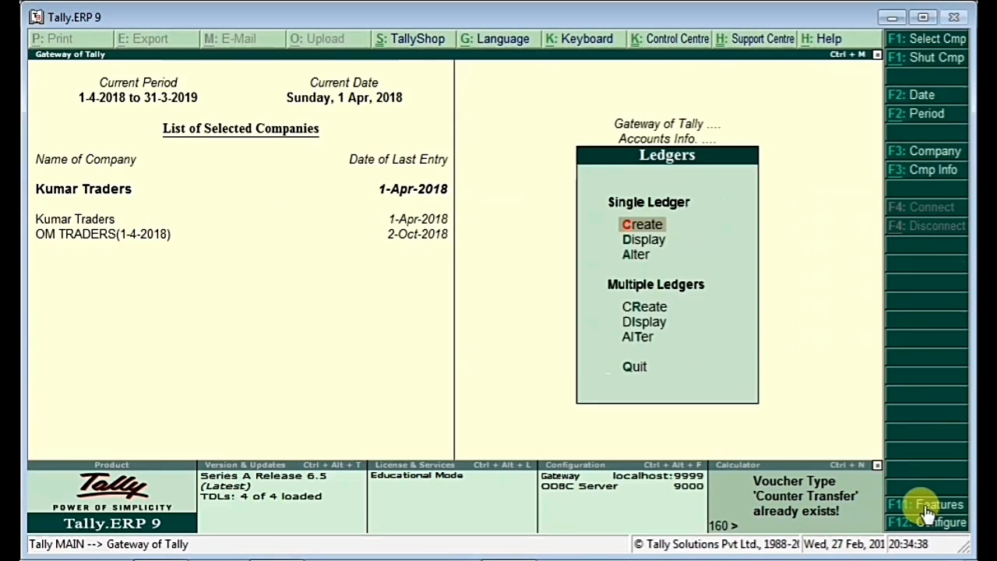
{"action": "key", "text": "a"}
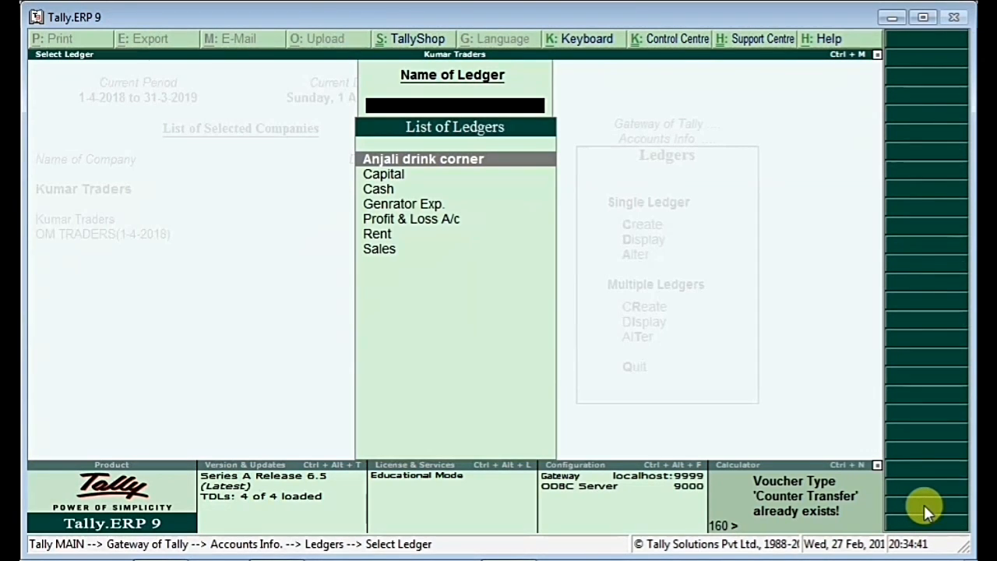
{"action": "key", "text": "Return"}
Step: Step through the Anjali drink corner ledger to examine its Salesman Commision and Op. Crates date and quantity fields, and accept the ledger
{"action": "key", "text": "Return"}
{"action": "key", "text": "Return"}
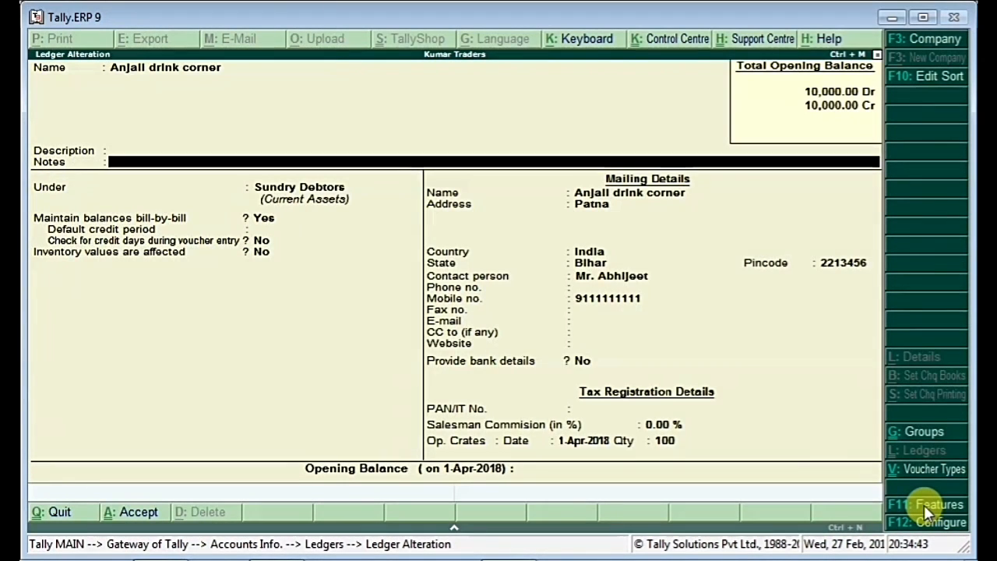
{"action": "key", "text": "Return"}
{"action": "key", "text": "Return"}
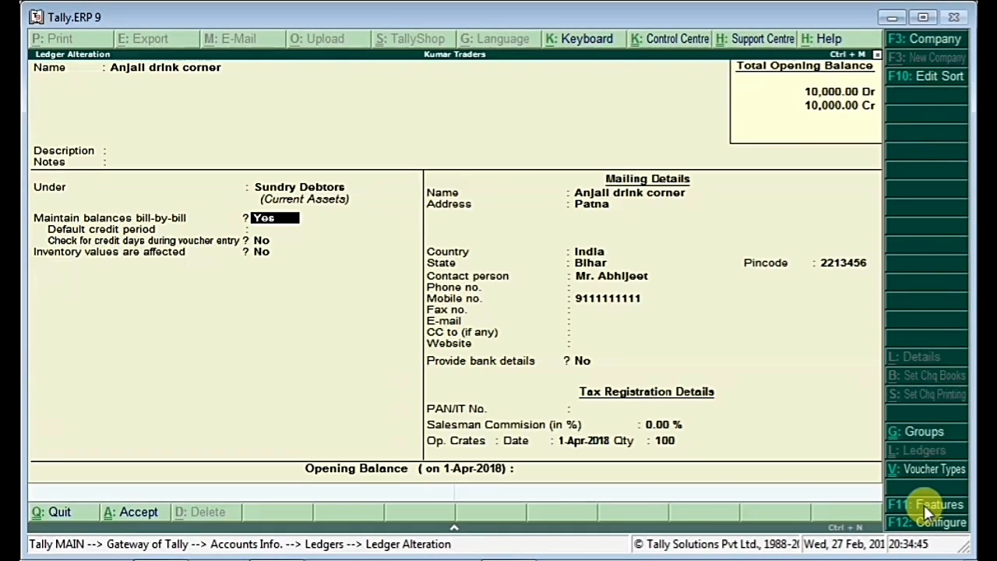
{"action": "key", "text": "Return"}
{"action": "key", "text": "Return"}
{"action": "key", "text": "Return"}
{"action": "key", "text": "Return"}
{"action": "key", "text": "Return"}
{"action": "key", "text": "Return"}
{"action": "key", "text": "Return"}
{"action": "key", "text": "Return"}
{"action": "key", "text": "Return"}
{"action": "key", "text": "Return"}
{"action": "key", "text": "Return"}
{"action": "key", "text": "Return"}
{"action": "key", "text": "Return"}
{"action": "key", "text": "Return"}
{"action": "key", "text": "Return"}
{"action": "key", "text": "Return"}
{"action": "key", "text": "Return"}
{"action": "key", "text": "Return"}
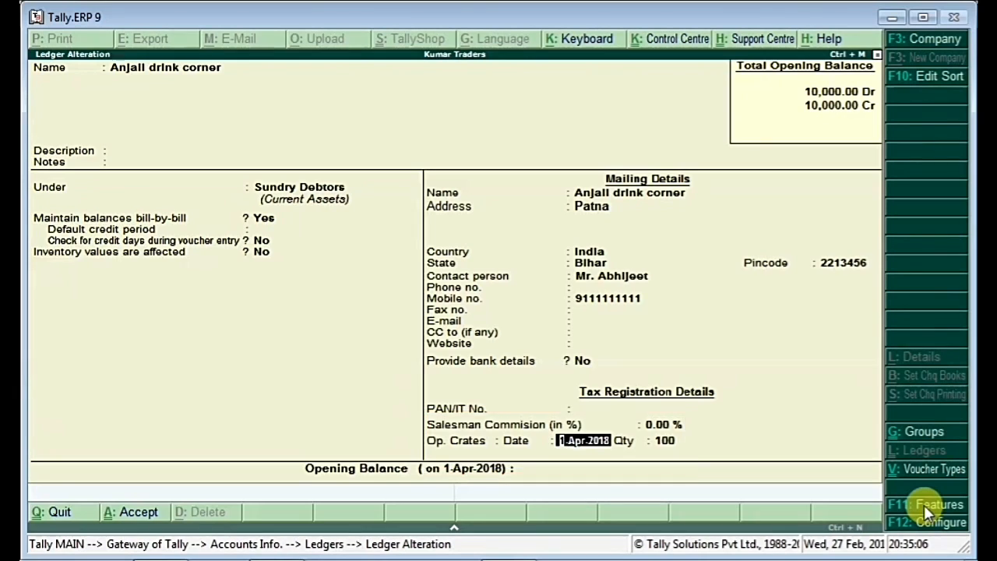
{"action": "key", "text": "Return"}
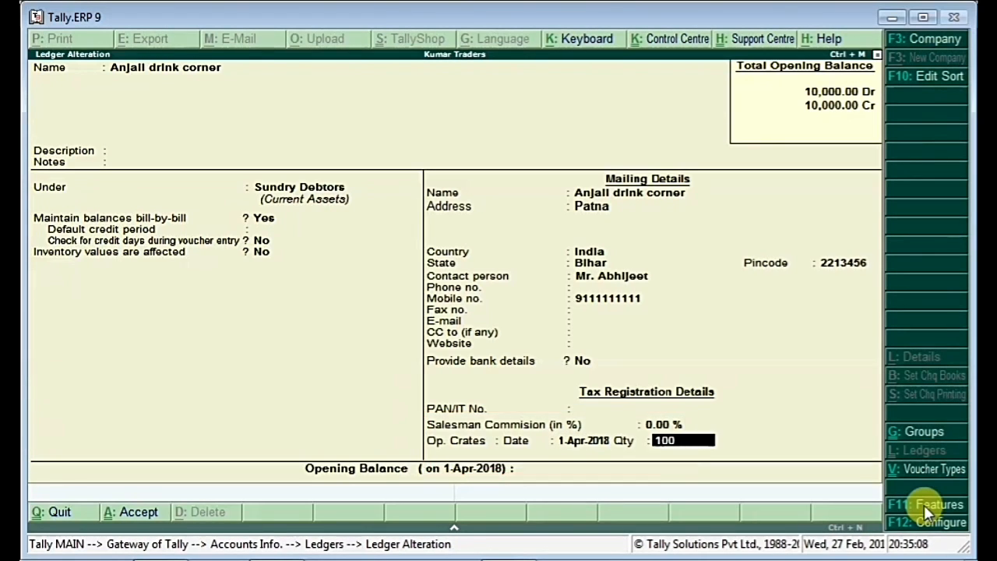
{"action": "key", "text": "BackSpace"}
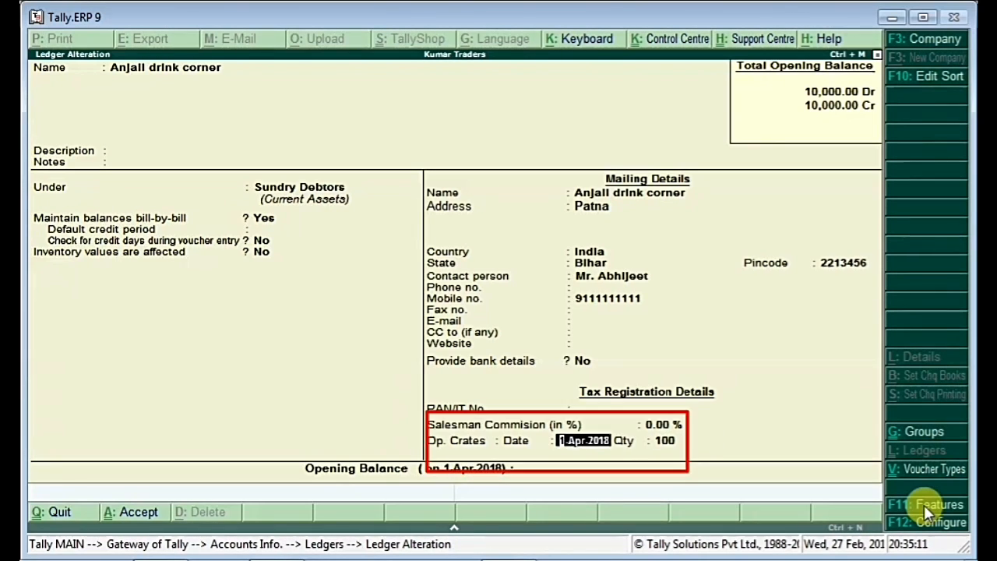
{"action": "key", "text": "Return"}
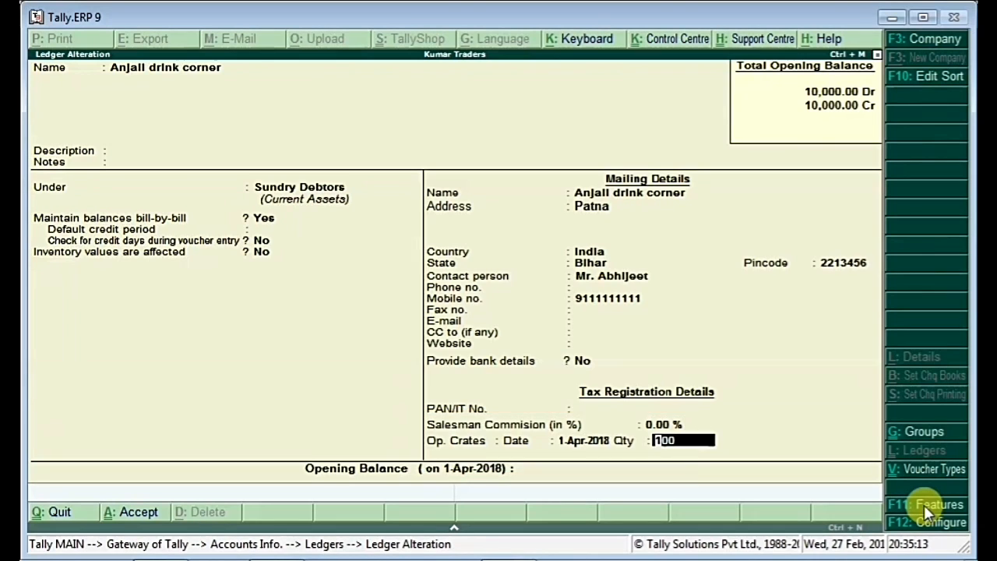
{"action": "key", "text": "Return"}
{"action": "key", "text": "Return"}
{"action": "key", "text": "Return"}
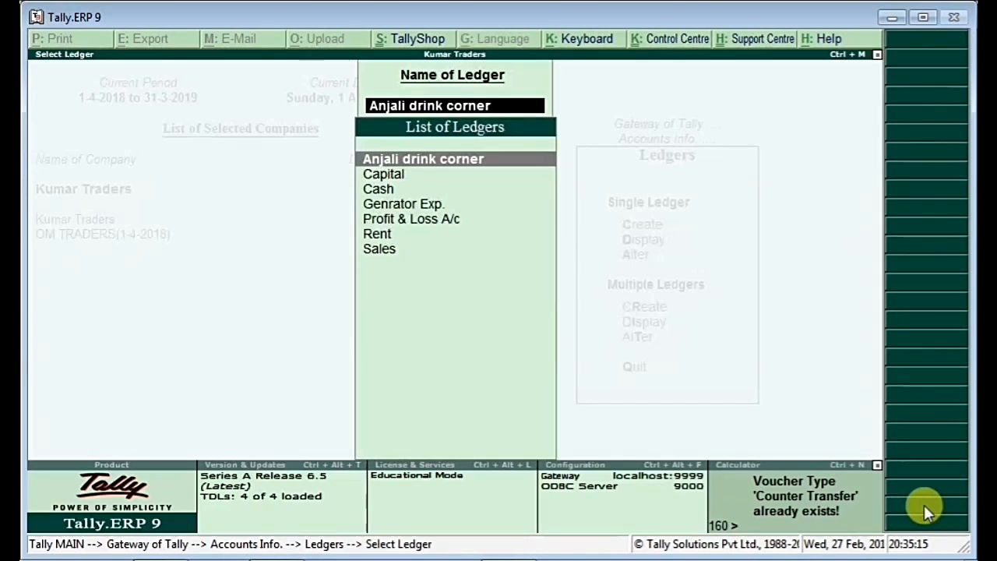
Step: Open the Genrator Exp. ledger to examine its Salesman Commision and Op. Crates fields, and leave it without saving
{"action": "key", "text": "Down"}
{"action": "key", "text": "Down"}
{"action": "key", "text": "Down"}
{"action": "key", "text": "Down"}
{"action": "key", "text": "Down"}
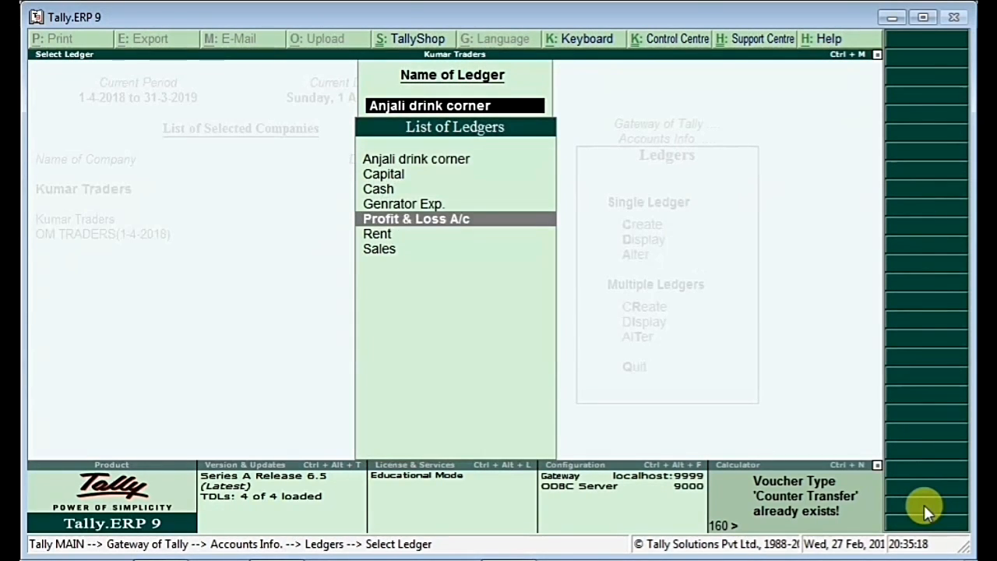
{"action": "key", "text": "Up"}
{"action": "key", "text": "Up"}
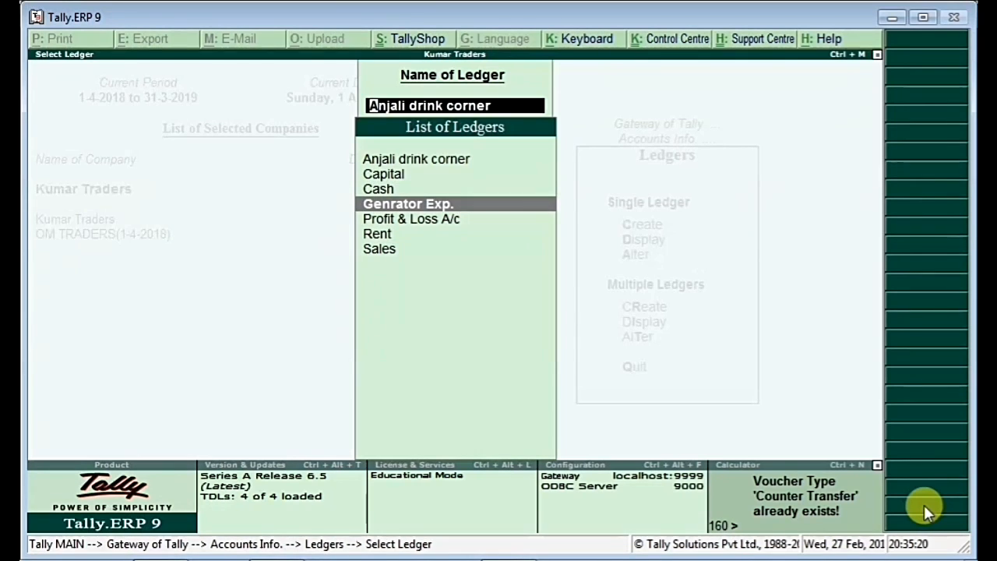
{"action": "key", "text": "Return"}
{"action": "key", "text": "Escape"}
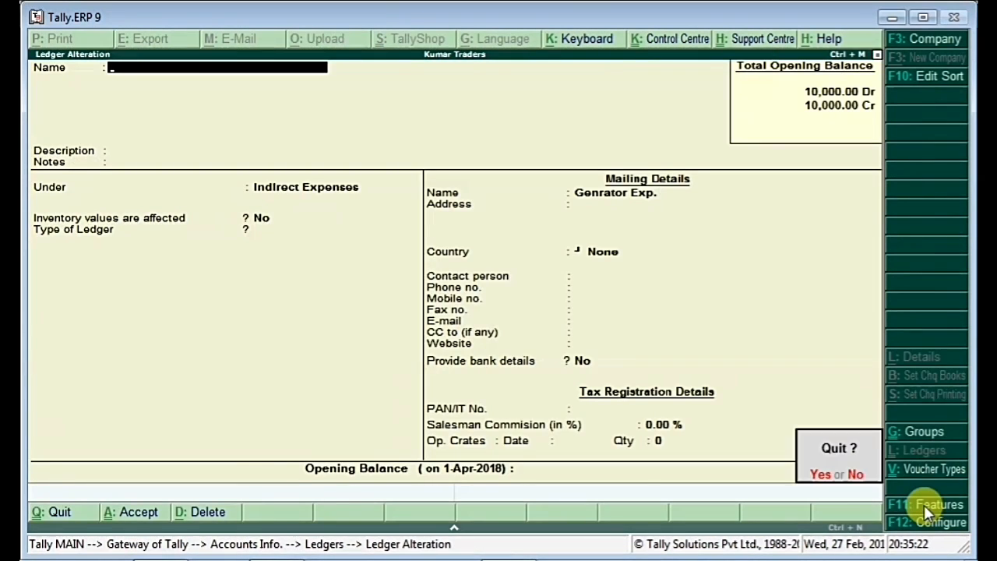
{"action": "key", "text": "Return"}
Step: Open the Sales ledger to check the same commission and opening crates fields, and quit it unsaved
{"action": "key", "text": "Down"}
{"action": "key", "text": "Down"}
{"action": "key", "text": "Return"}
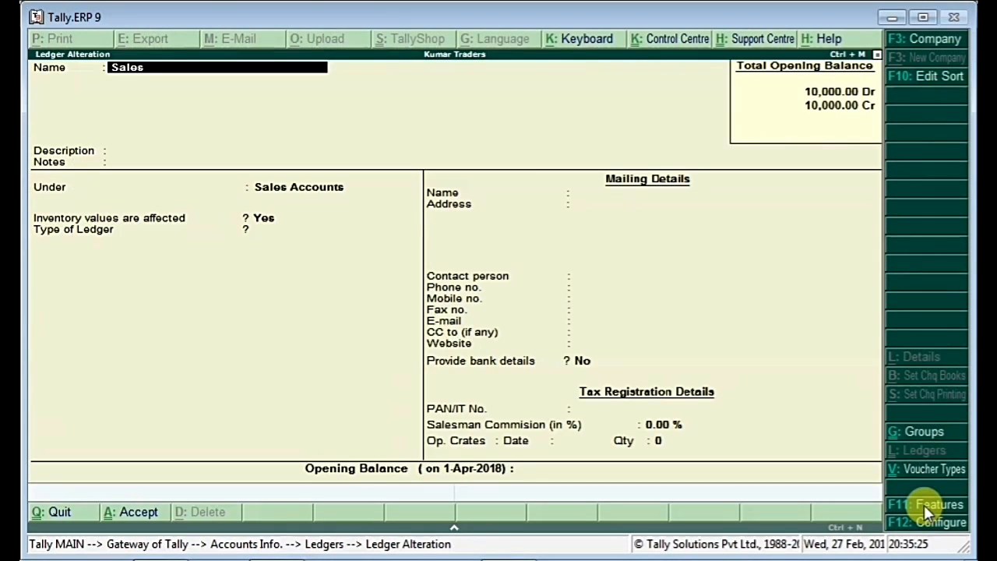
{"action": "key", "text": "Escape"}
{"action": "key", "text": "Return"}
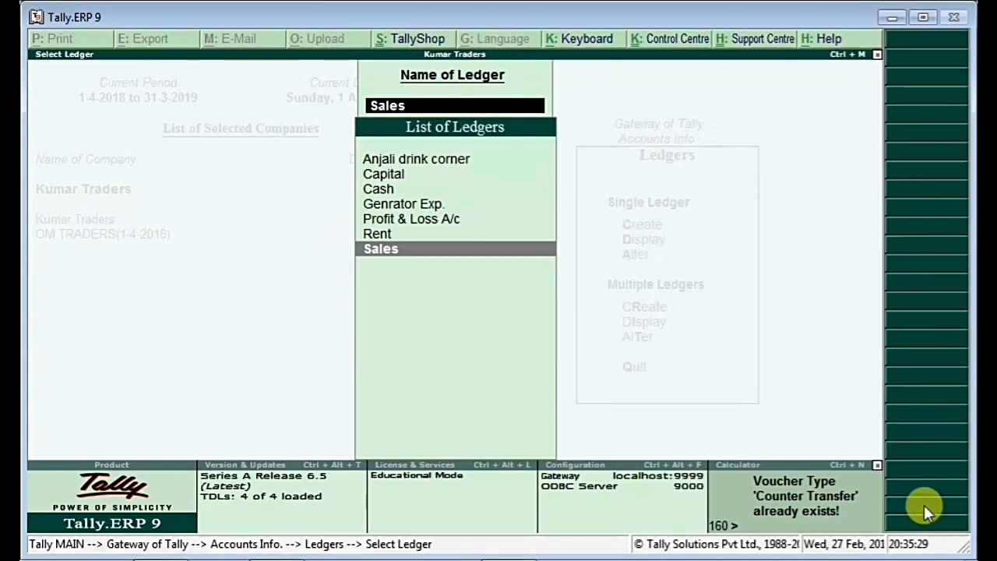
Step: Return to the Gateway of Tally, open the Coco Cola 300 Ml stock item for alteration, and keep it under Cold Drinks
{"action": "key", "text": "Escape"}
{"action": "key", "text": "Escape"}
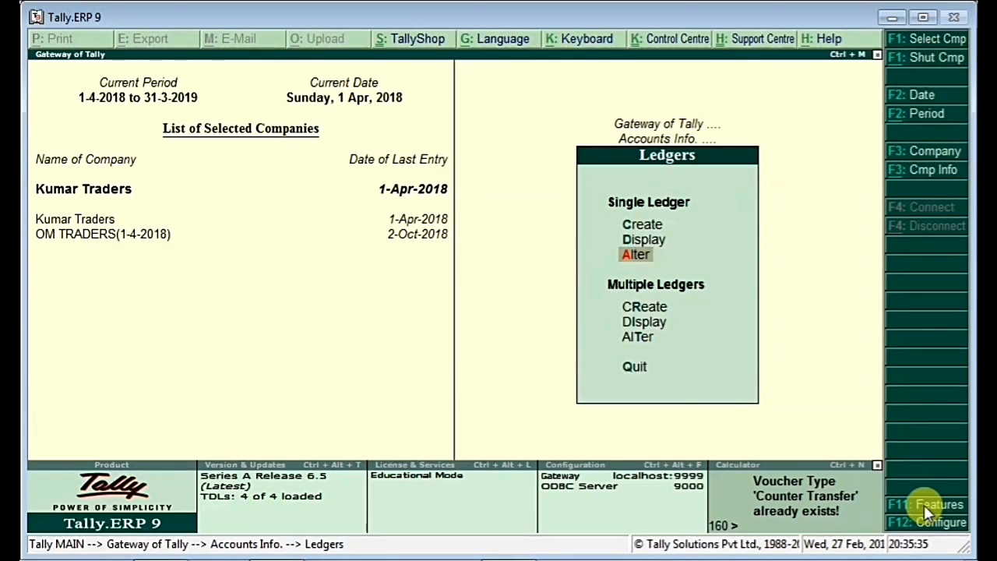
{"action": "key", "text": "Escape"}
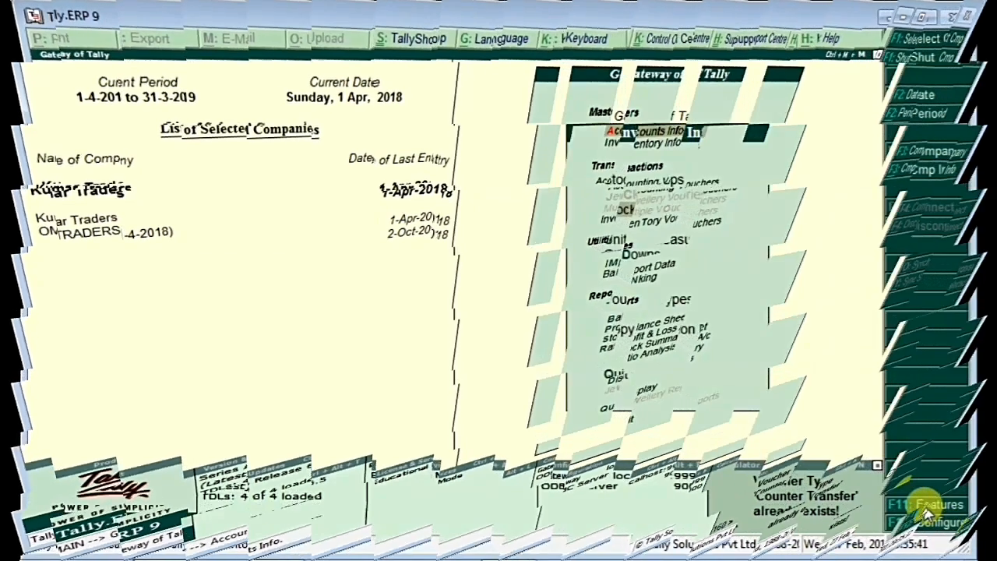
{"action": "key", "text": "Return"}
{"action": "key", "text": "a"}
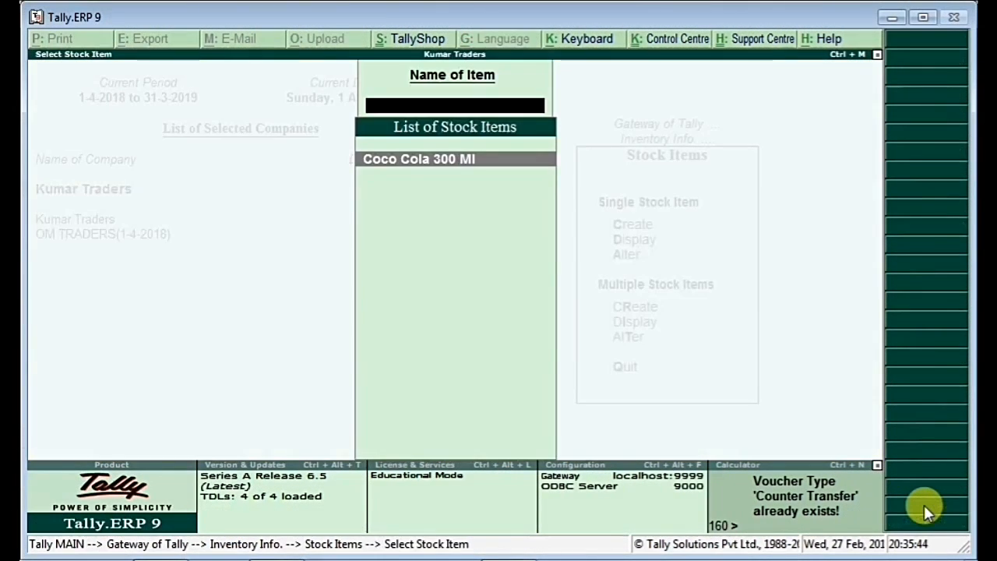
{"action": "key", "text": "Return"}
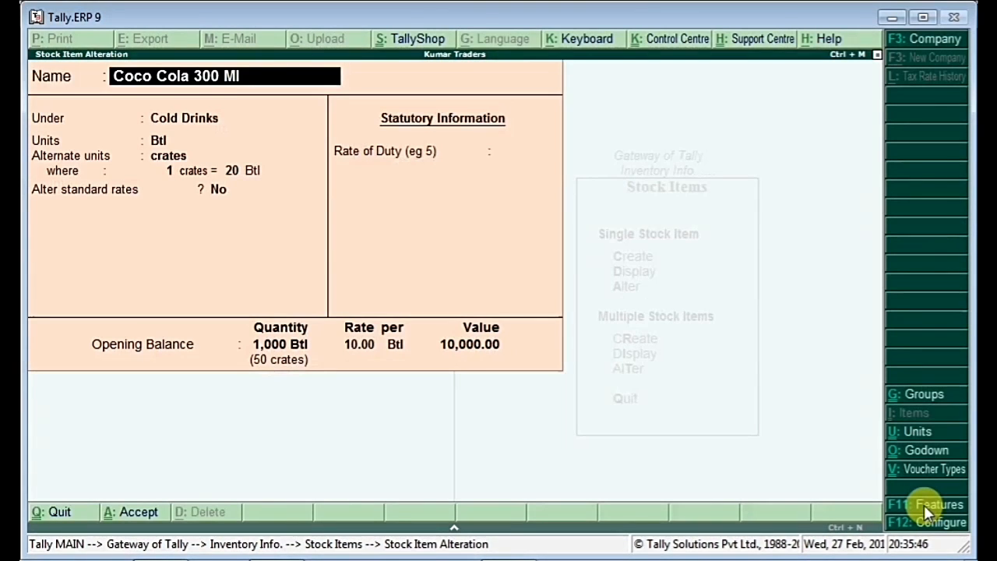
{"action": "key", "text": "Return"}
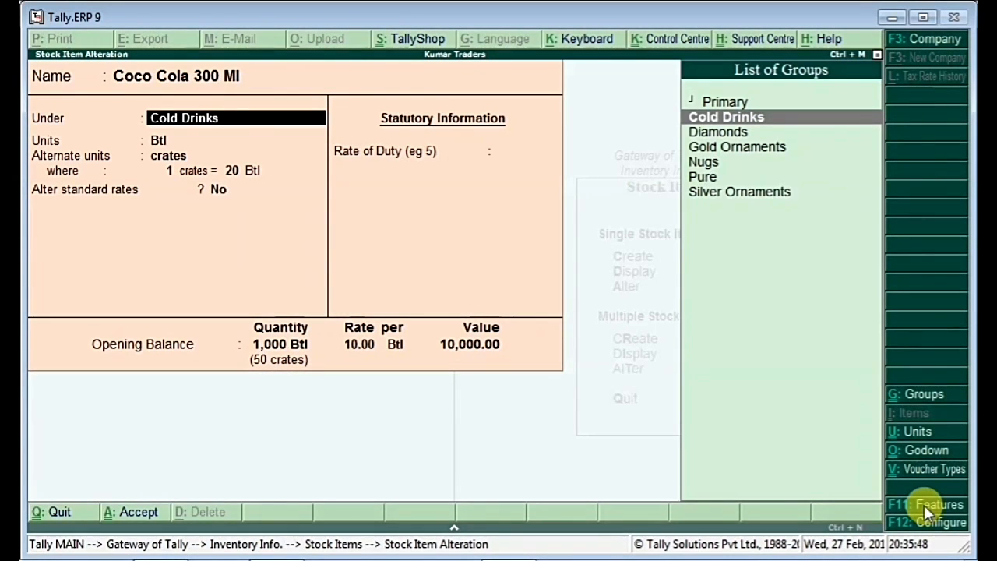
{"action": "left_click", "coordinate": [756, 117]}
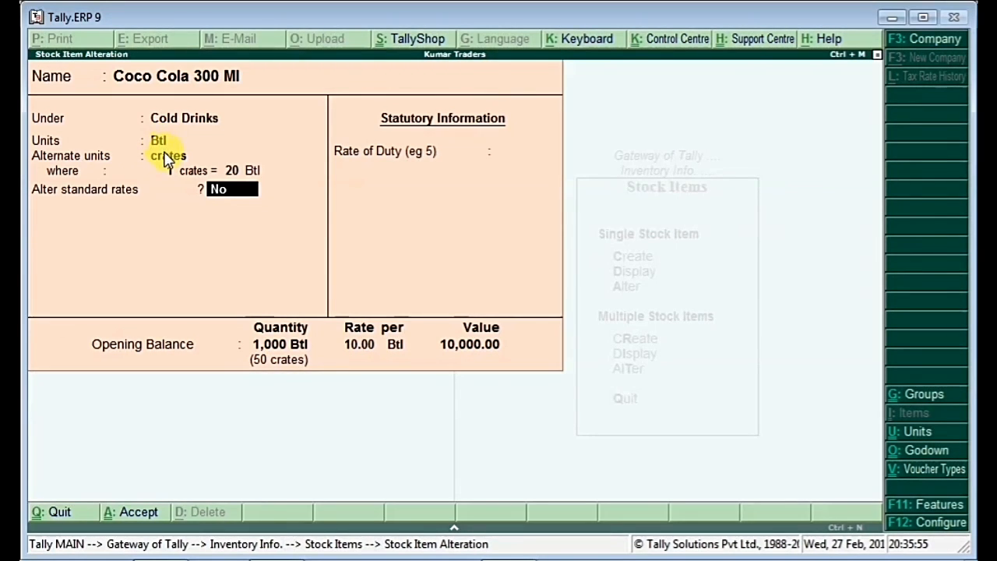
Step: Review the stock item configuration options, including alternate units and standard rates, and accept them
{"action": "left_click", "coordinate": [937, 522]}
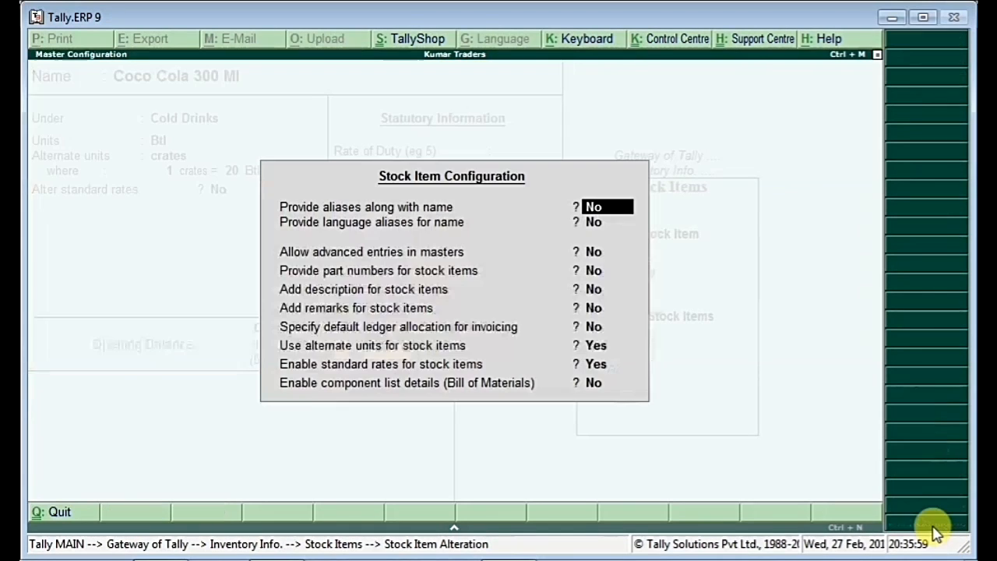
{"action": "key", "text": "Return"}
{"action": "key", "text": "Return"}
{"action": "key", "text": "Return"}
{"action": "key", "text": "Return"}
{"action": "key", "text": "Return"}
{"action": "key", "text": "Return"}
{"action": "key", "text": "Return"}
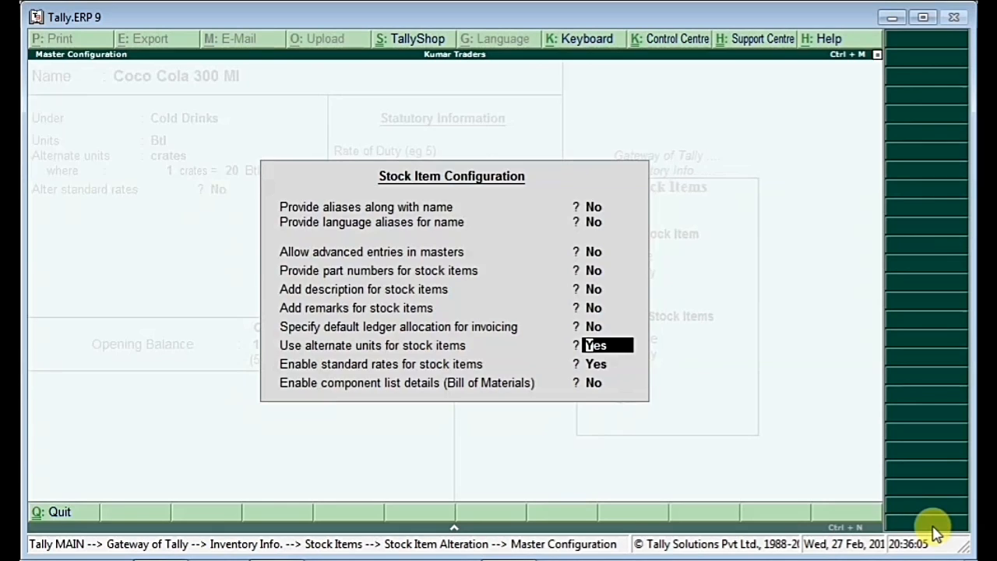
{"action": "key", "text": "Return"}
{"action": "key", "text": "Return"}
{"action": "key", "text": "Return"}
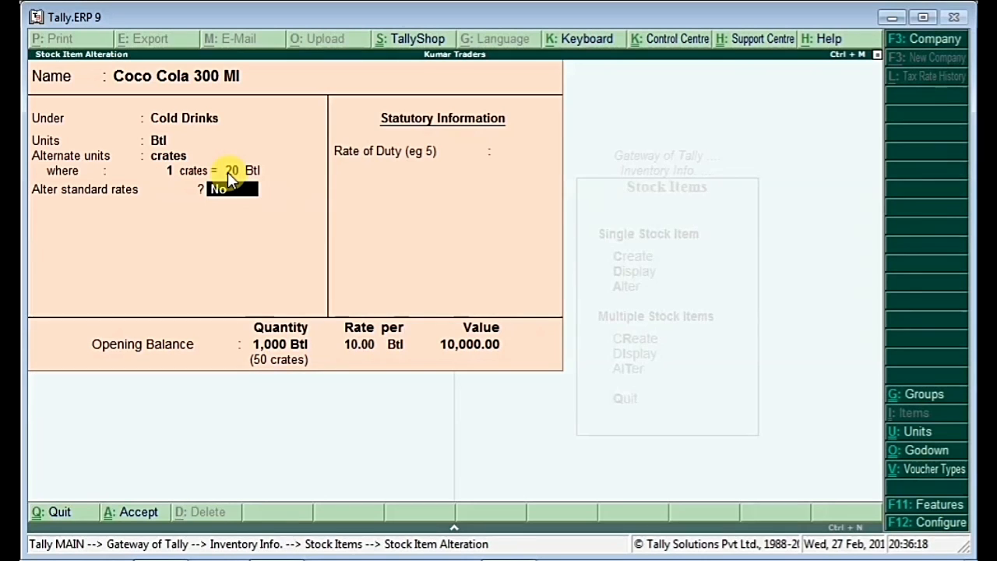
Step: Set Alter standard rates to Yes for Coco Cola 300 Ml and step through its standard cost to the selling price
{"action": "type", "text": "y"}
{"action": "key", "text": "Return"}
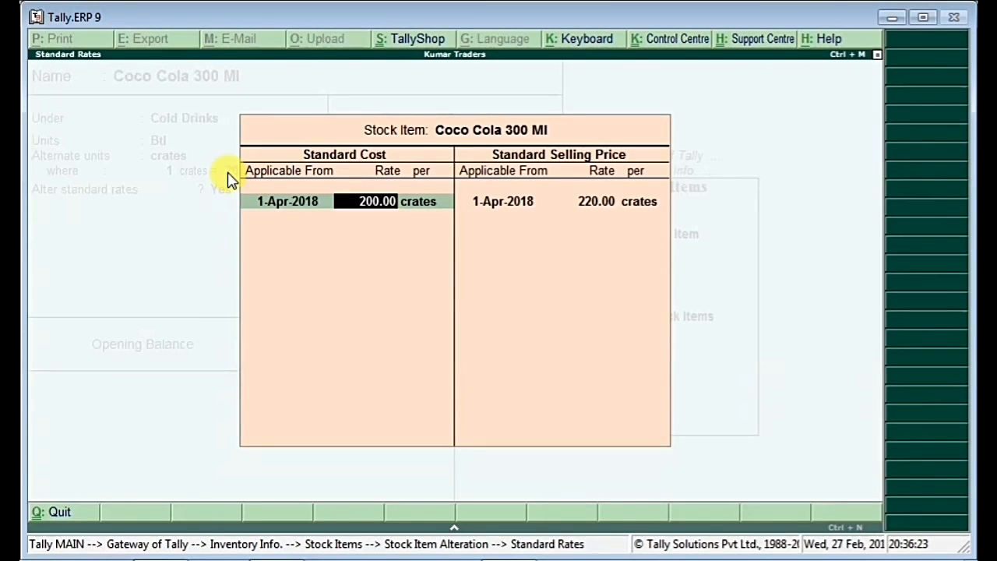
{"action": "key", "text": "Return"}
{"action": "key", "text": "Return"}
{"action": "key", "text": "Return"}
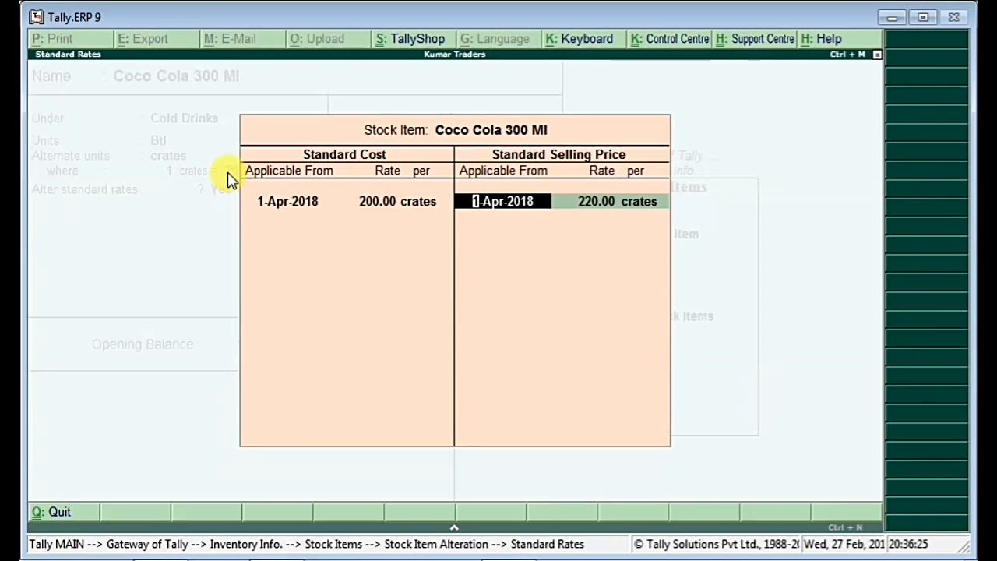
Step: Try adding a second standard cost line dated 1-Apr-2018 at a rate of 10.00 per Btl
{"action": "key", "text": "BackSpace"}
{"action": "key", "text": "Return"}
{"action": "type", "text": "1-"}
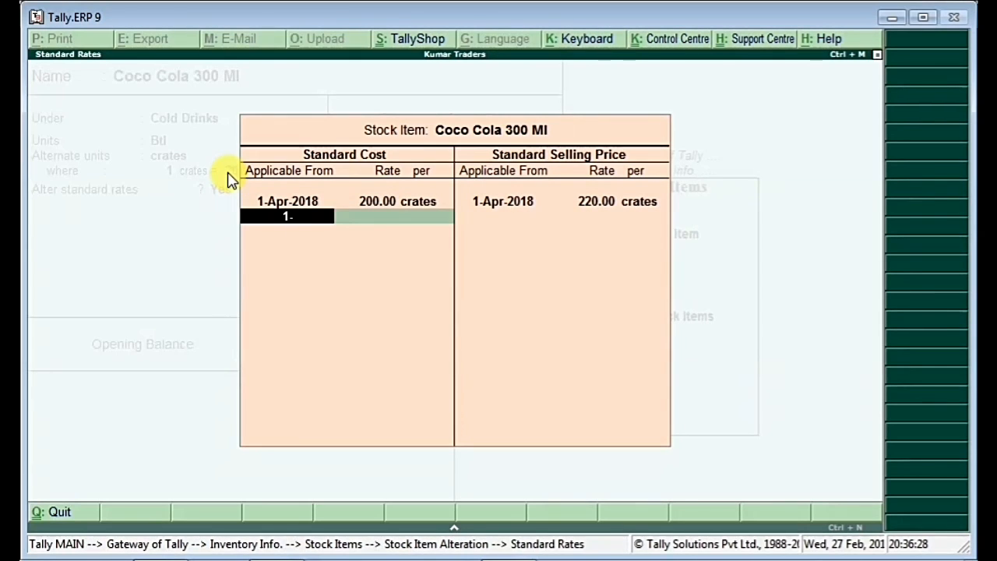
{"action": "type", "text": "4"}
{"action": "key", "text": "Return"}
{"action": "type", "text": "10"}
{"action": "key", "text": "Return"}
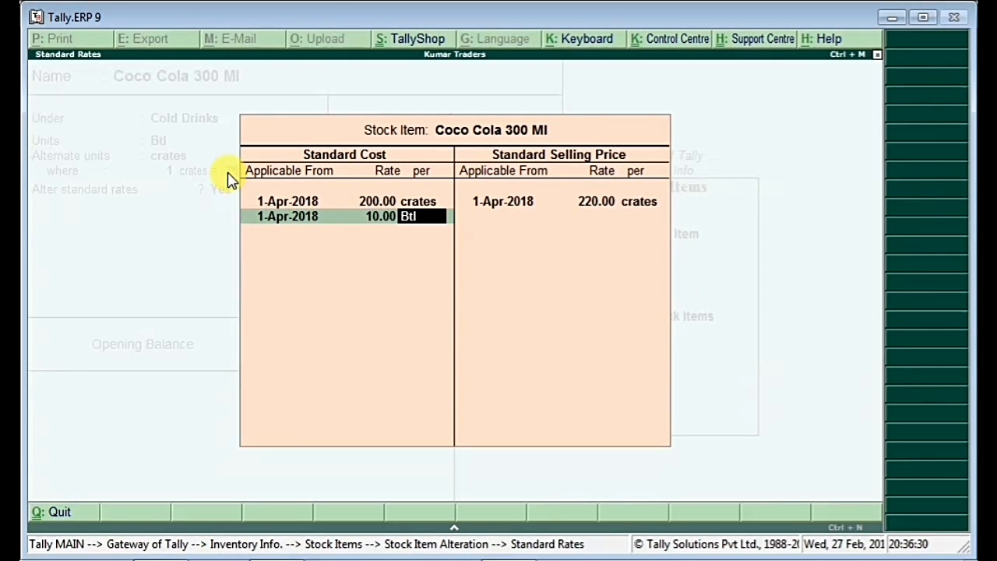
Step: Try the crates and Btl units on the second standard cost line, and clear that line
{"action": "type", "text": "c"}
{"action": "key", "text": "Return"}
{"action": "key", "text": "BackSpace"}
{"action": "type", "text": "b"}
{"action": "key", "text": "Return"}
{"action": "key", "text": "BackSpace"}
{"action": "key", "text": "BackSpace"}
{"action": "key", "text": "BackSpace"}
{"action": "key", "text": "BackSpace"}
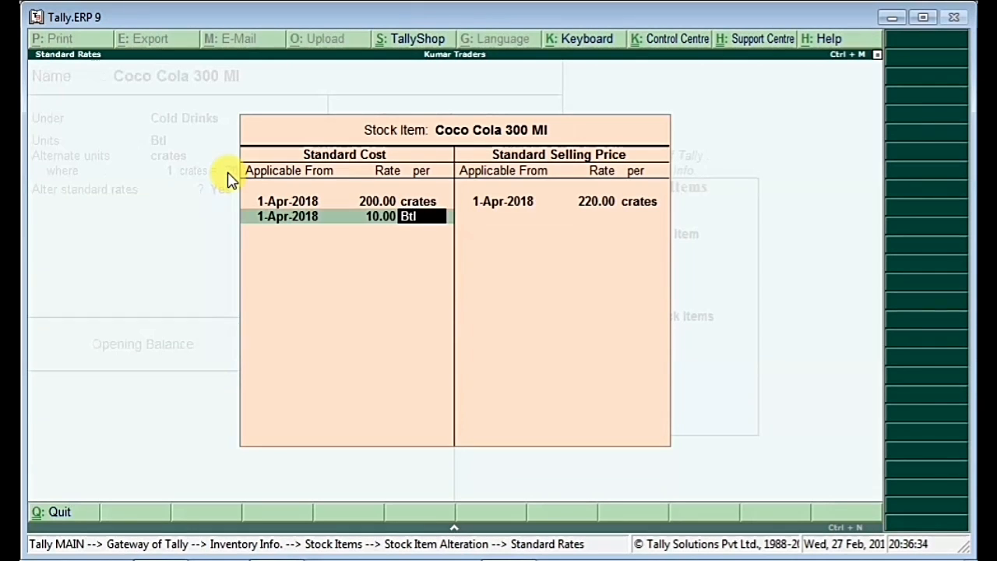
{"action": "key", "text": "Return"}
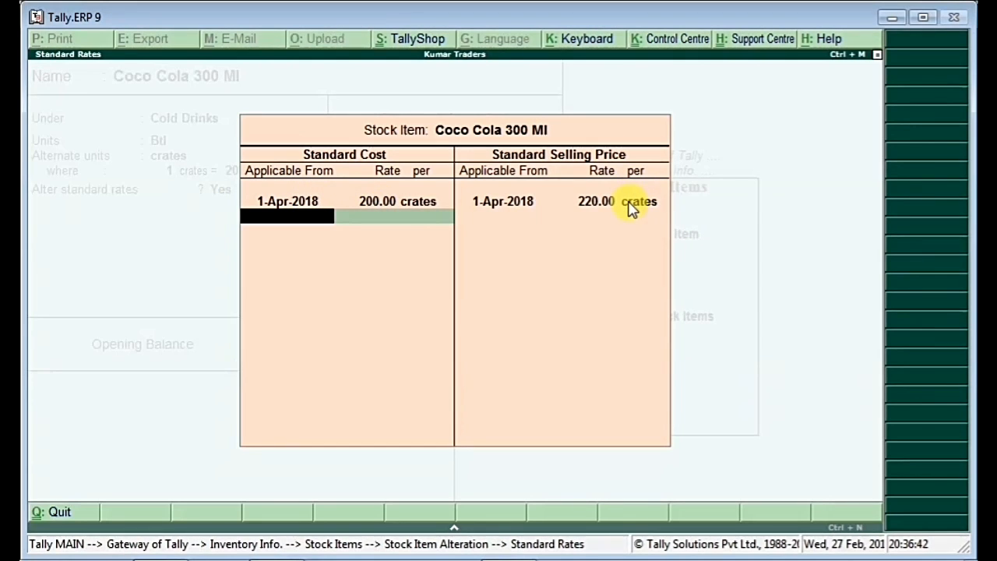
Step: Close the standard rates, examine the Main Location opening balance allocation of Coco Cola 300 Ml, and quit the stock item
{"action": "key", "text": "Return"}
{"action": "key", "text": "Return"}
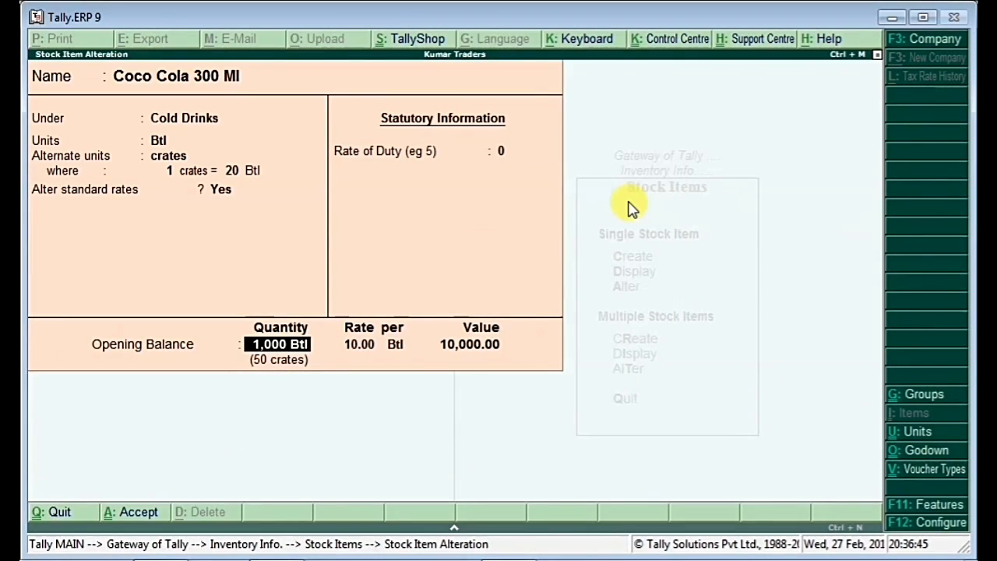
{"action": "key", "text": "Return"}
{"action": "key", "text": "Escape"}
{"action": "key", "text": "Return"}
{"action": "key", "text": "Return"}
{"action": "key", "text": "Return"}
{"action": "key", "text": "Return"}
{"action": "key", "text": "Return"}
{"action": "key", "text": "Return"}
{"action": "key", "text": "Return"}
{"action": "key", "text": "Return"}
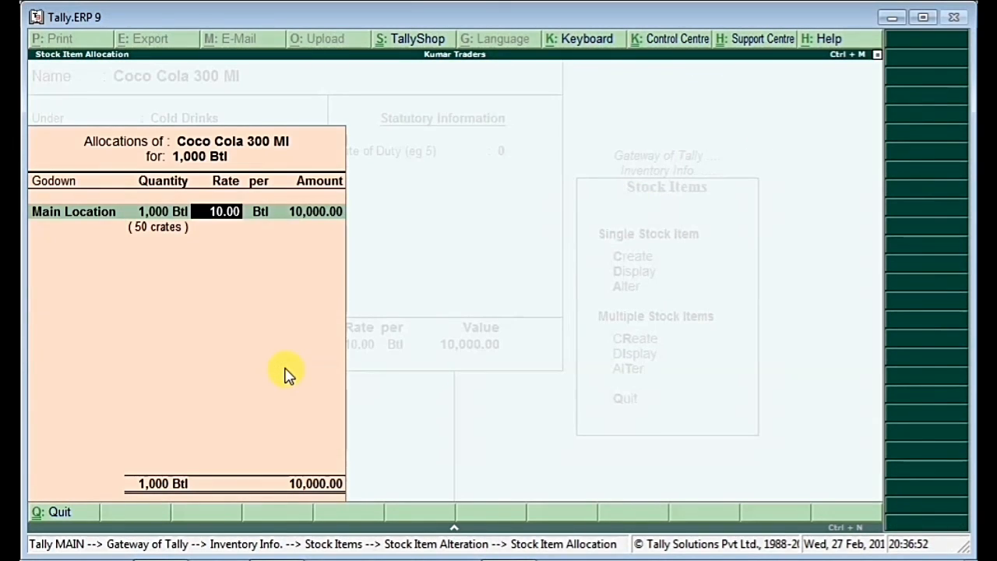
{"action": "key", "text": "Escape"}
{"action": "key", "text": "Escape"}
{"action": "key", "text": "Escape"}
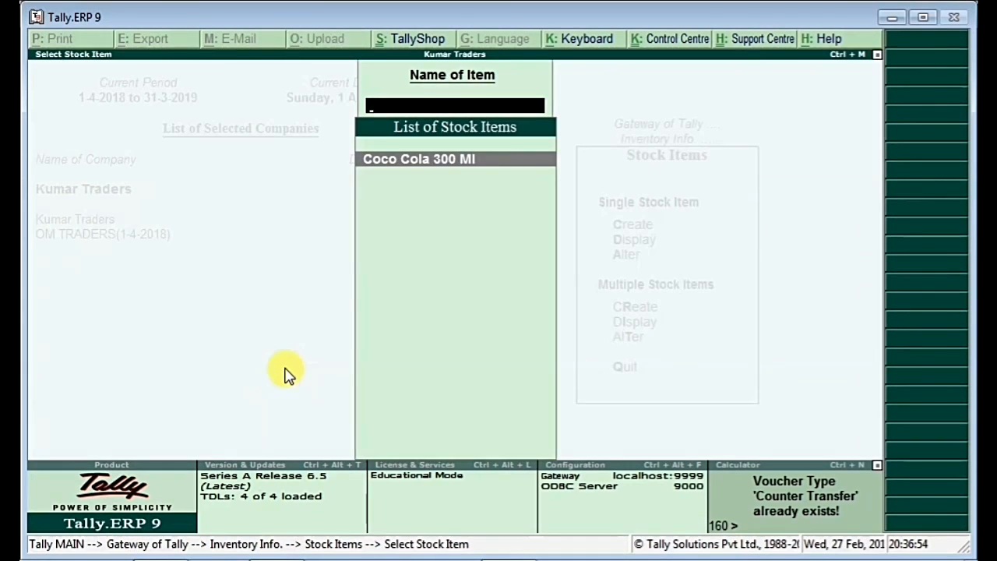
Step: Start a sales voucher for Anjali drink corner with the Sales ledger and the Coco Cola 300 Ml item
{"action": "key", "text": "Down"}
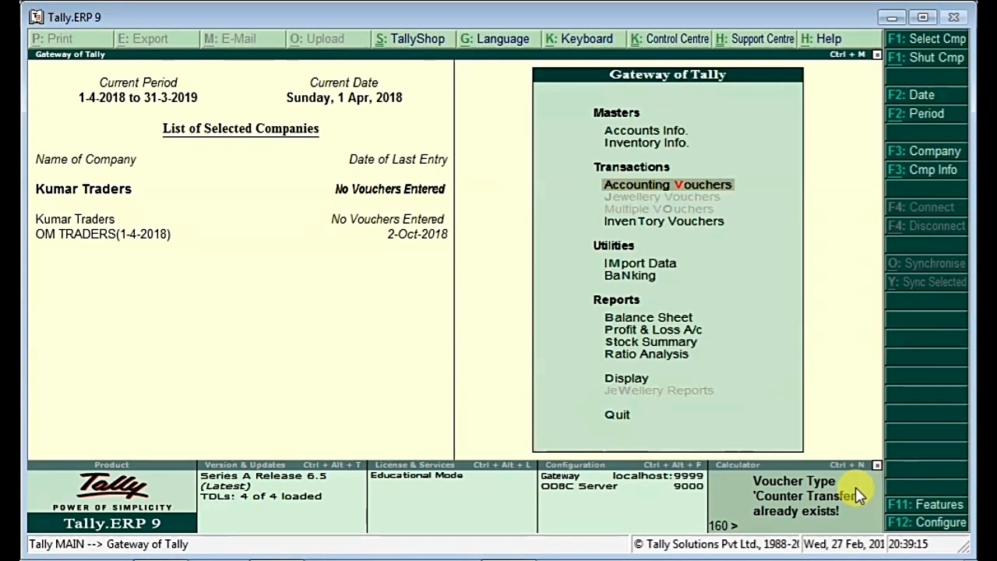
{"action": "key", "text": "Return"}
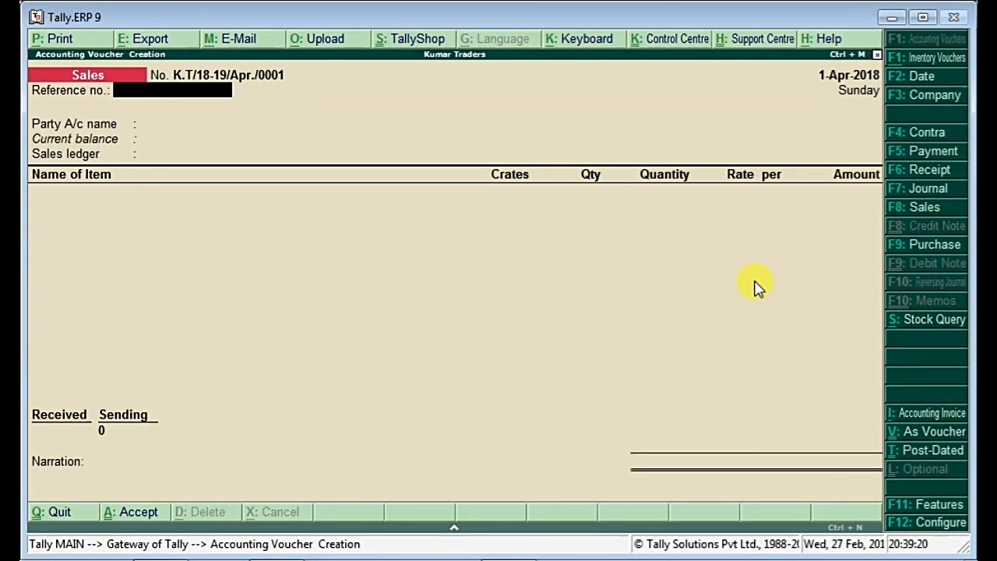
{"action": "key", "text": "Return"}
{"action": "key", "text": "Return"}
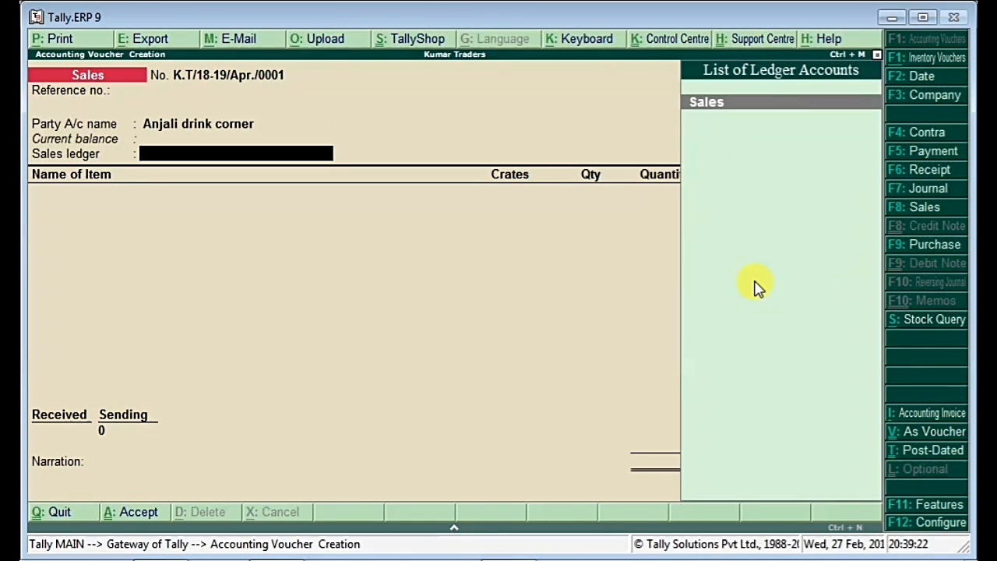
{"action": "key", "text": "Return"}
{"action": "key", "text": "Return"}
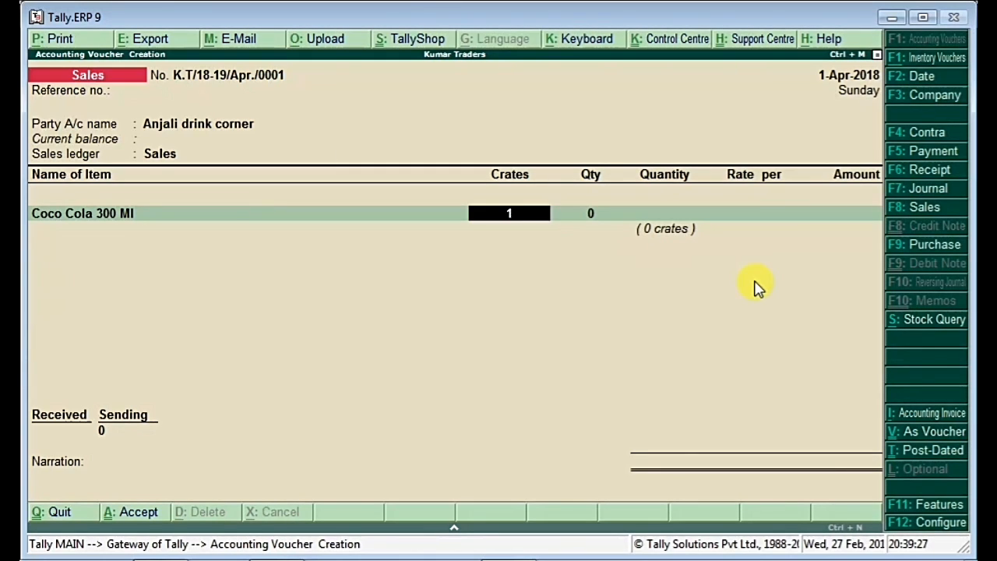
Step: Enter 10 crates for Coco Cola 300 Ml, accept the calculated quantity, rate and amount, and end the item list
{"action": "type", "text": "10"}
{"action": "key", "text": "Return"}
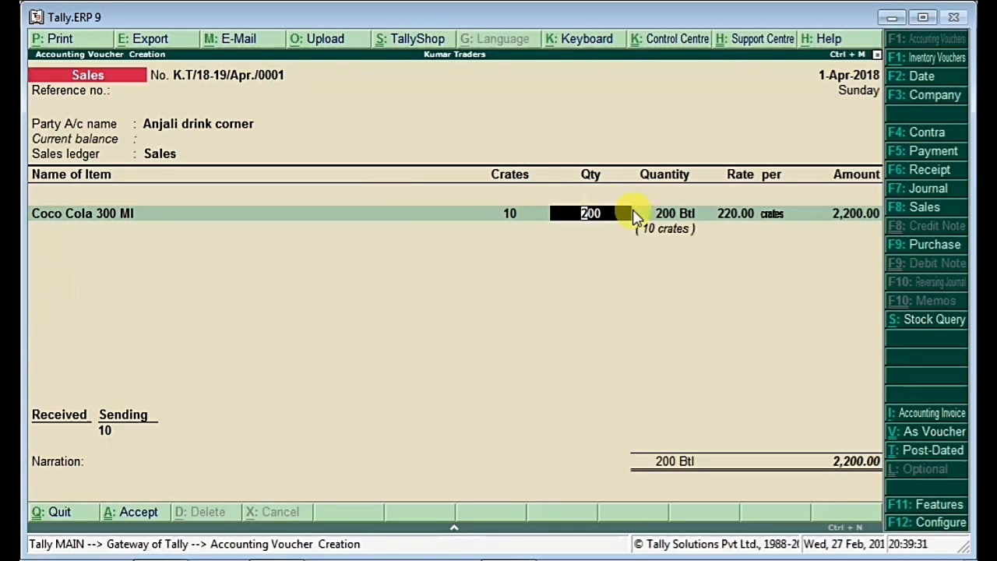
{"action": "key", "text": "Return"}
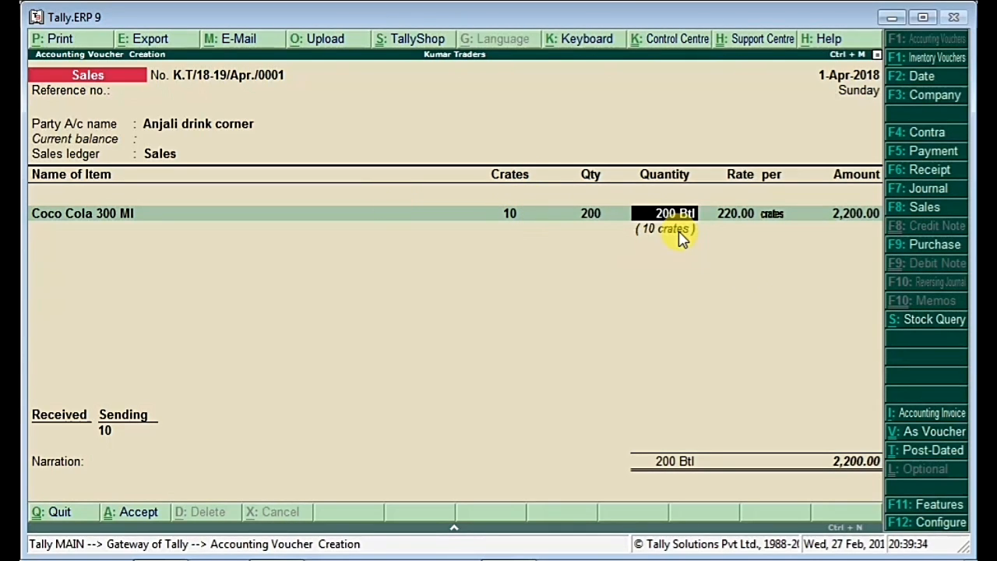
{"action": "key", "text": "Return"}
{"action": "key", "text": "Return"}
{"action": "key", "text": "Return"}
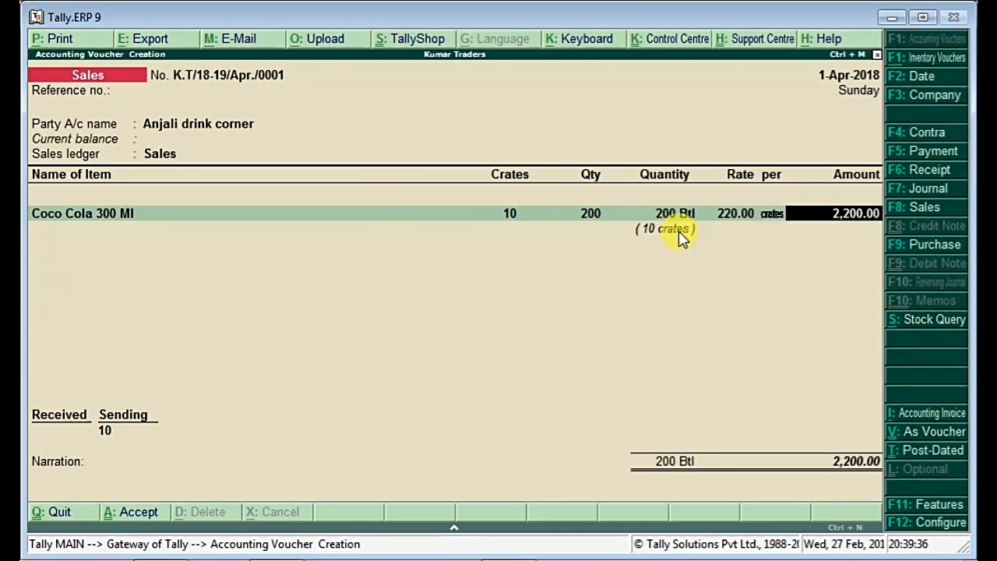
{"action": "key", "text": "Return"}
{"action": "key", "text": "Return"}
{"action": "key", "text": "Return"}
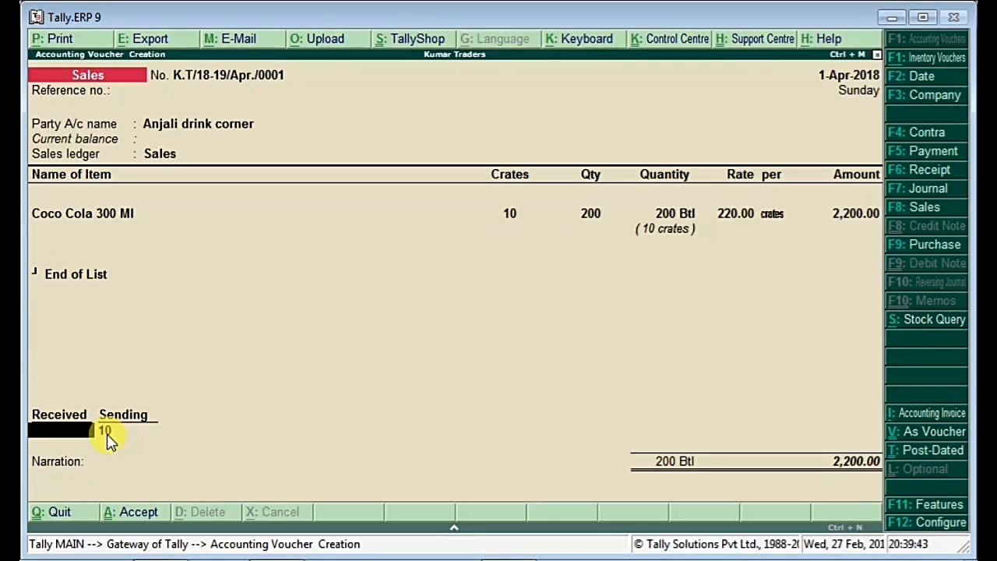
Step: Open the Anjali drink corner ledger from the voucher's party field to examine its opening crates quantity, and leave it
{"action": "left_click", "coordinate": [195, 129]}
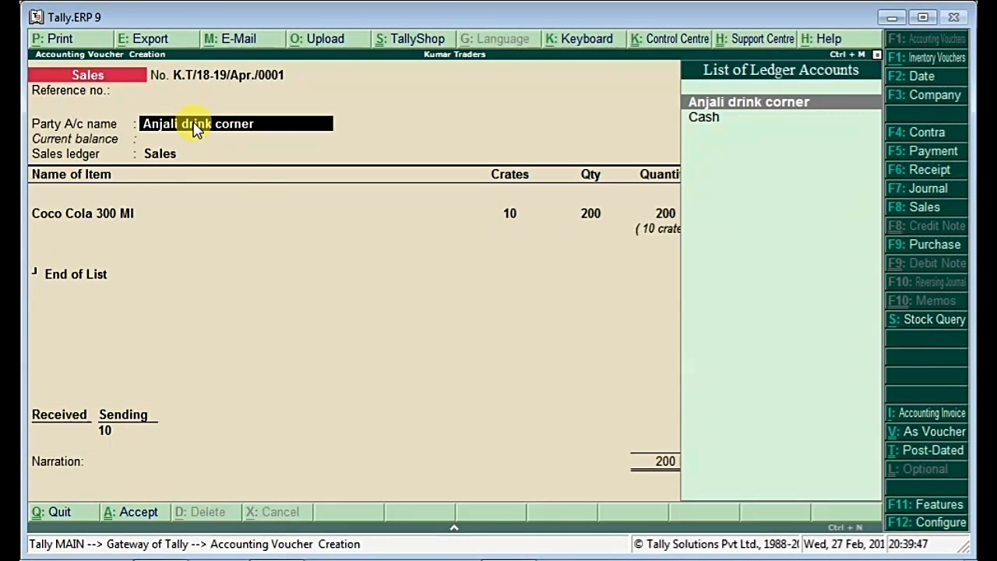
{"action": "key", "text": "ctrl+Return"}
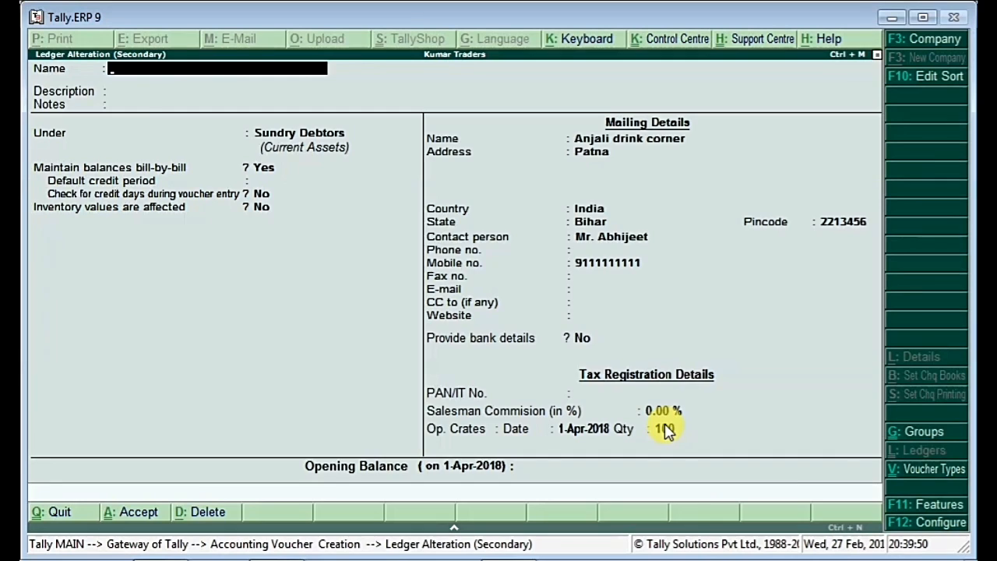
{"action": "key", "text": "Escape"}
{"action": "key", "text": "Return"}
Step: Step through the unchanged voucher fields to the crates section and enter 5 as Received
{"action": "key", "text": "Return"}
{"action": "key", "text": "Return"}
{"action": "key", "text": "Return"}
{"action": "key", "text": "Return"}
{"action": "key", "text": "Return"}
{"action": "key", "text": "Return"}
{"action": "key", "text": "Return"}
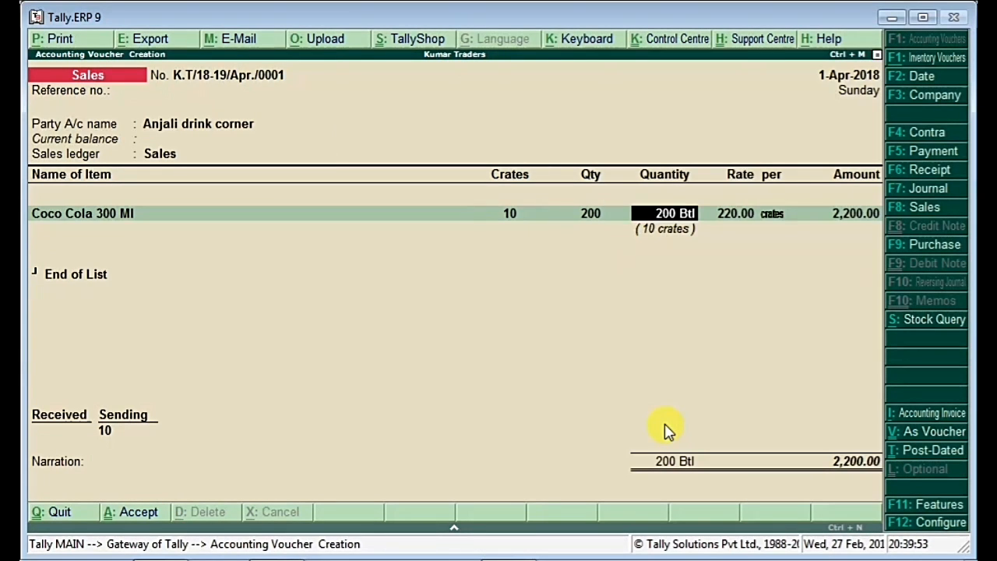
{"action": "key", "text": "Return"}
{"action": "key", "text": "Return"}
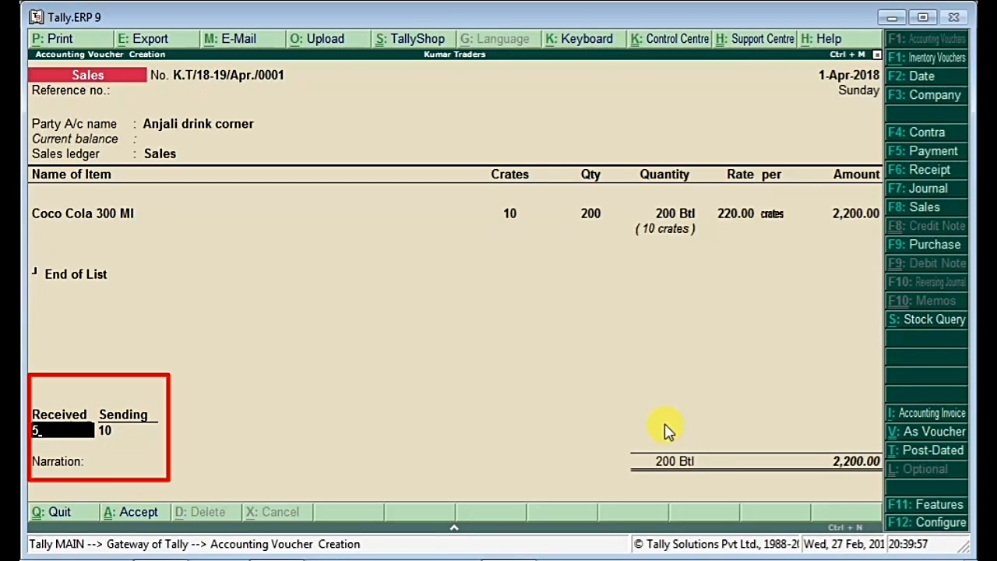
Step: Record 5 received crates, accept the new bill reference for the full amount, save the sales voucher and leave voucher entry
{"action": "type", "text": "5"}
{"action": "key", "text": "Return"}
{"action": "key", "text": "Return"}
{"action": "key", "text": "Return"}
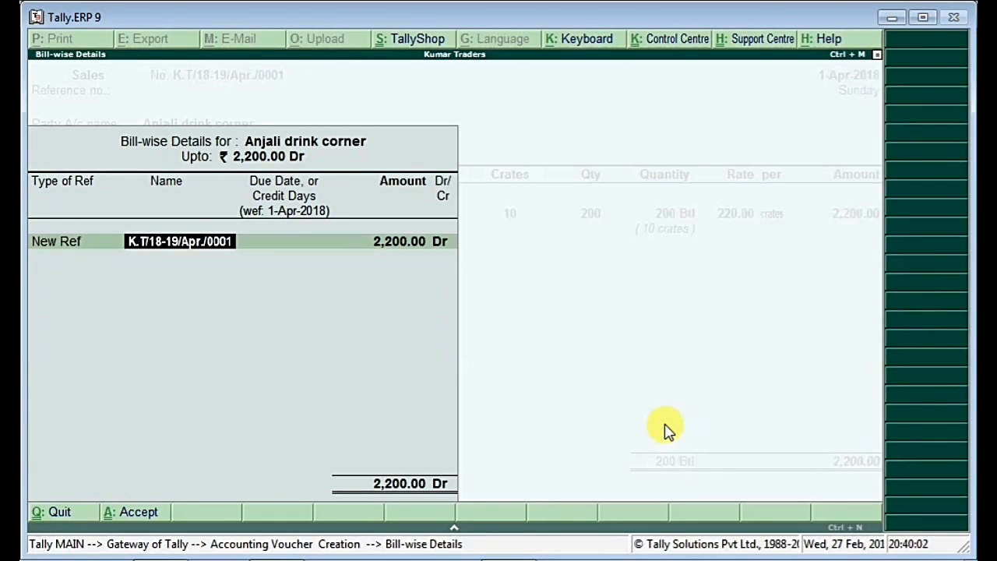
{"action": "key", "text": "Return"}
{"action": "key", "text": "Return"}
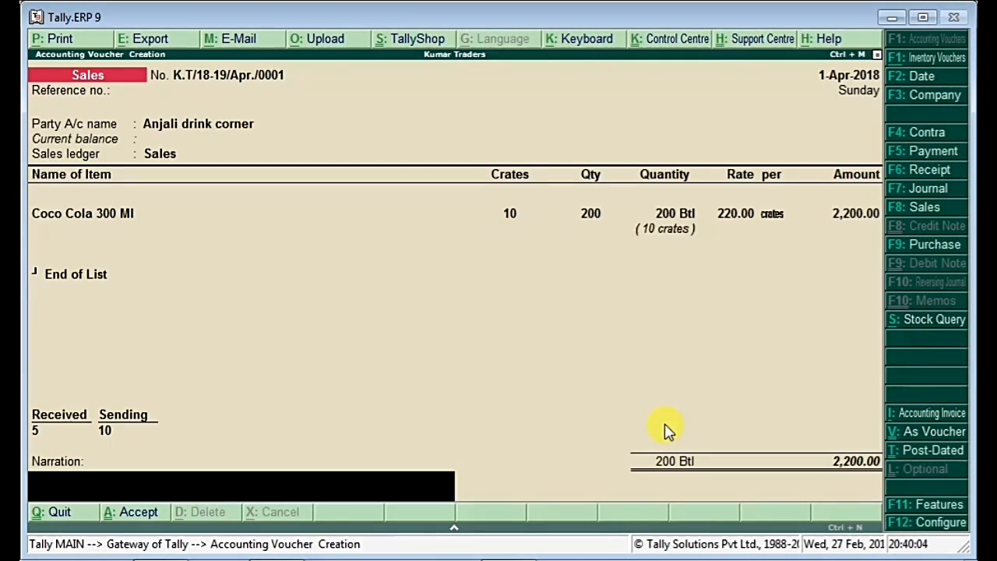
{"action": "key", "text": "Return"}
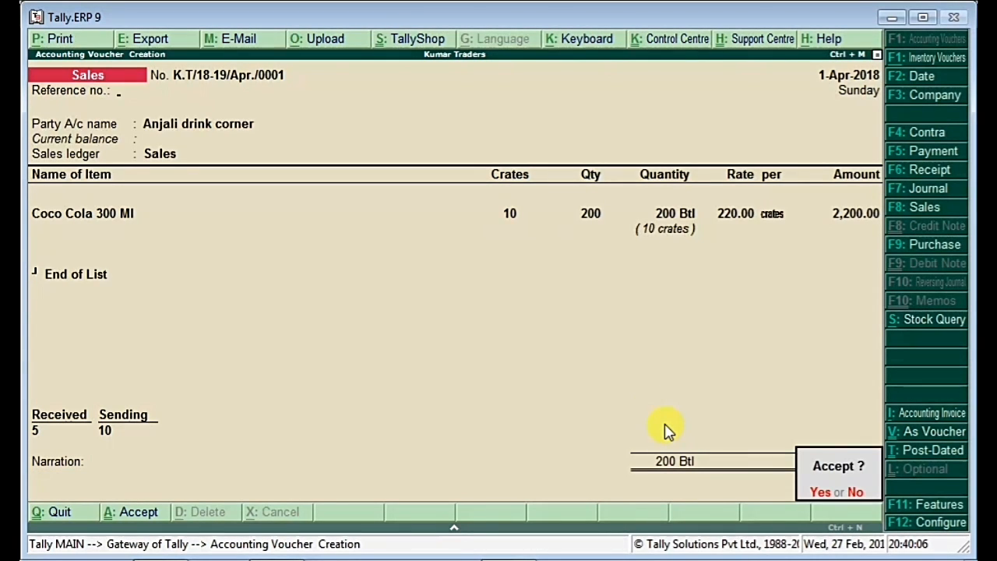
{"action": "key", "text": "Return"}
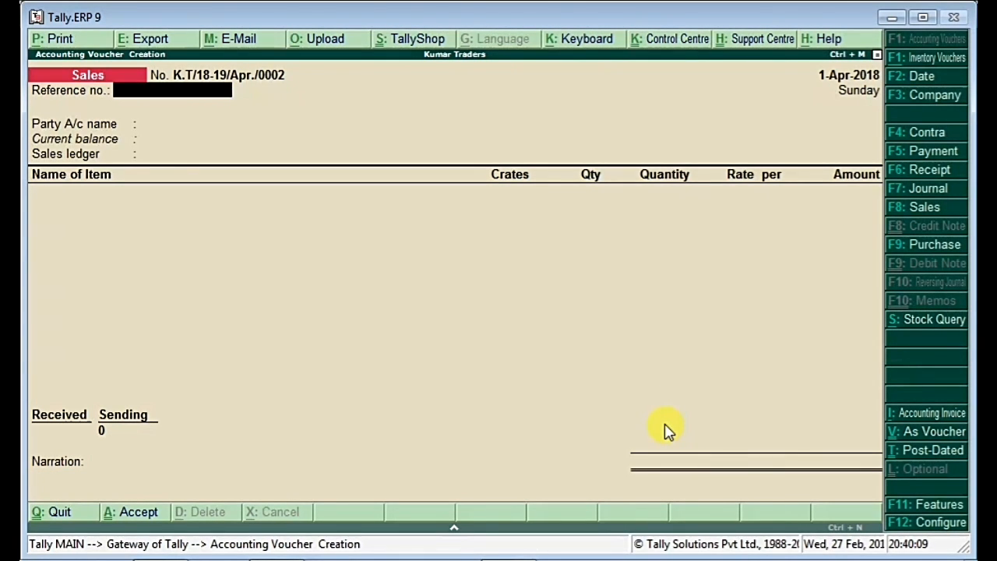
{"action": "key", "text": "Escape"}
{"action": "key", "text": "Return"}
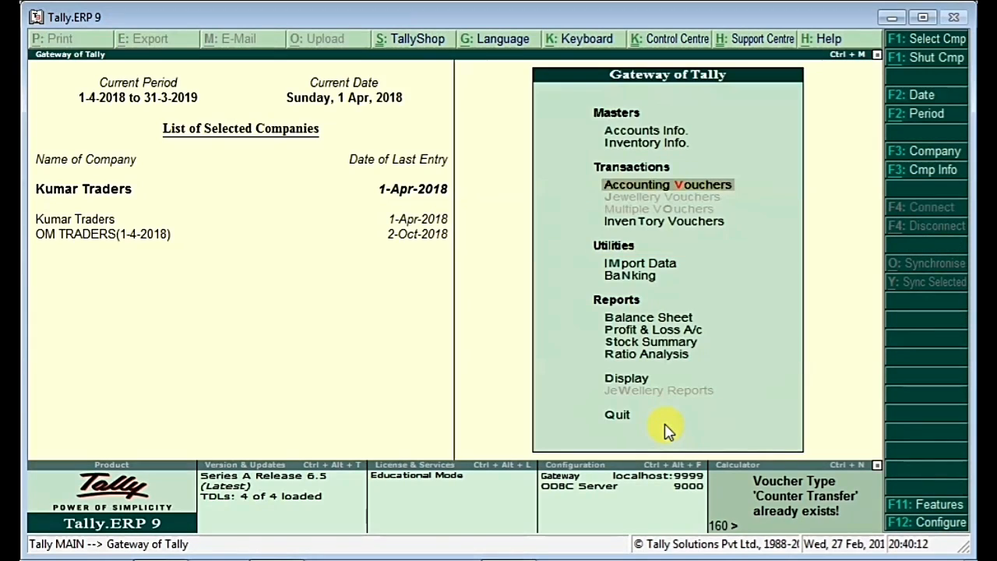
Step: Open the Details of Empty Crates report for Anjali drink corner to examine its receipts, issues and closing balance, and leave it
{"action": "key", "text": "d"}
{"action": "key", "text": "i"}
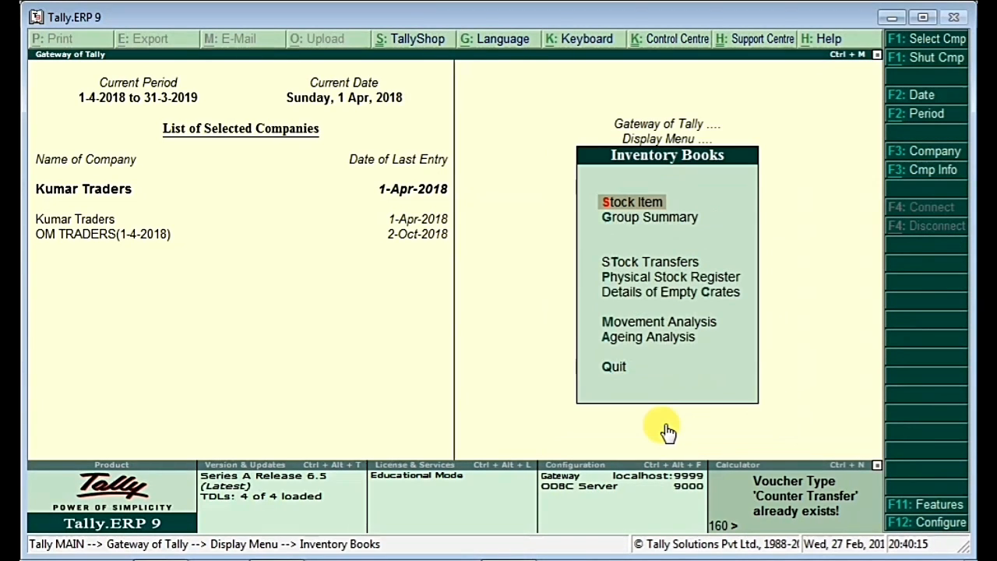
{"action": "key", "text": "Down"}
{"action": "key", "text": "Down"}
{"action": "key", "text": "Down"}
{"action": "key", "text": "Down"}
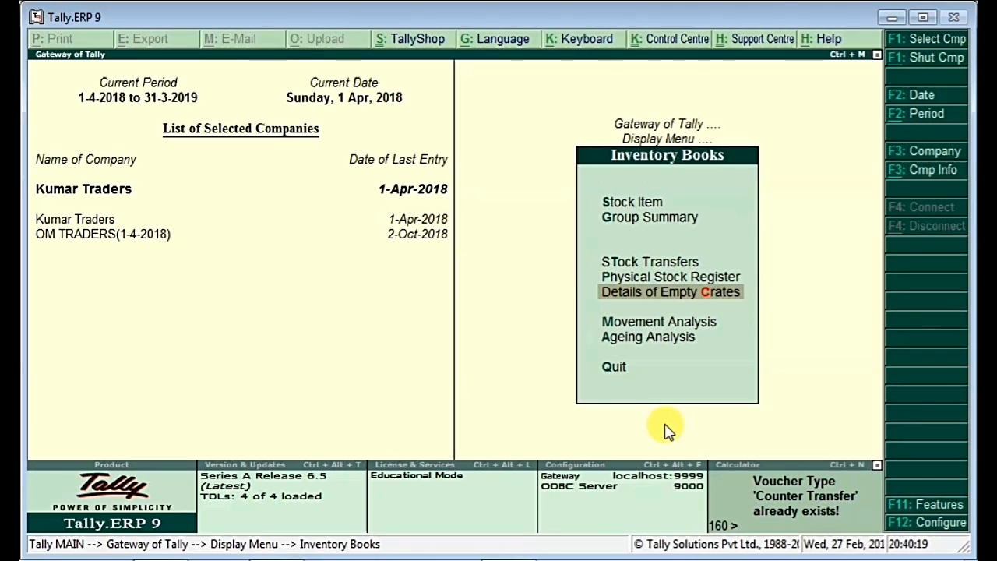
{"action": "key", "text": "Return"}
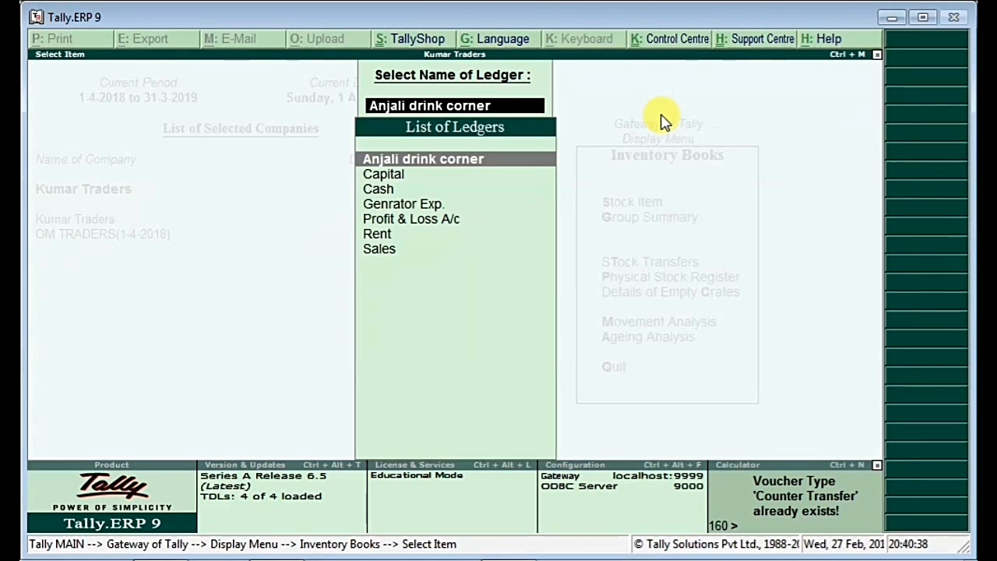
{"action": "key", "text": "Return"}
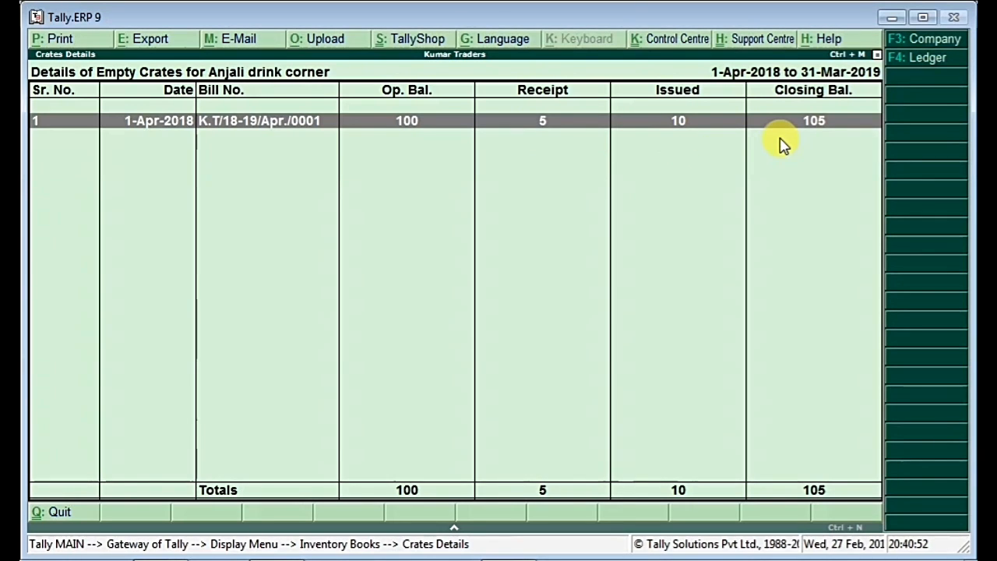
{"action": "key", "text": "Escape"}
{"action": "key", "text": "Escape"}
{"action": "key", "text": "Escape"}
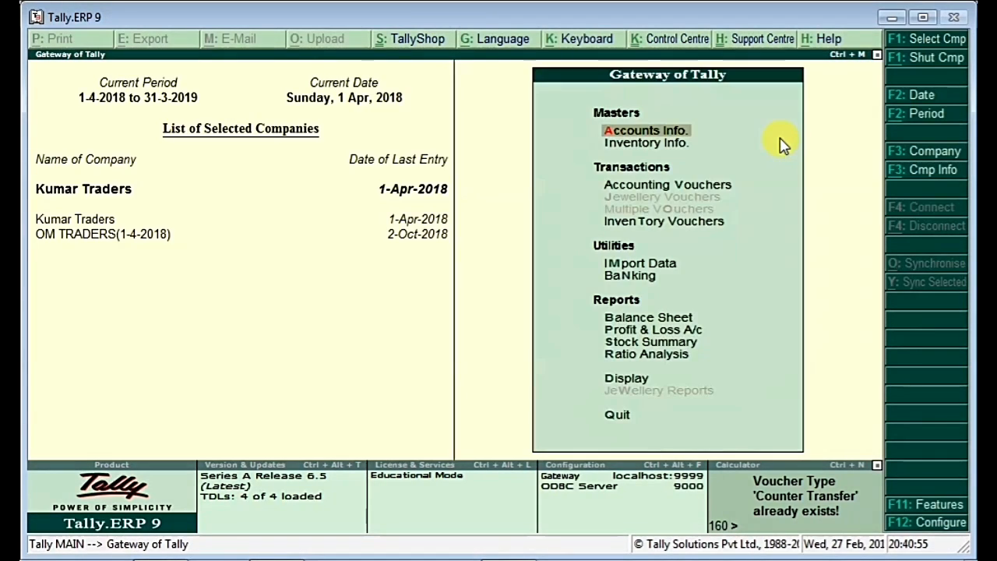
{"action": "key", "text": "d"}
{"action": "key", "text": "y"}
{"action": "key", "text": "Escape"}
{"action": "key", "text": "Escape"}
{"action": "key", "text": "Escape"}
{"action": "key", "text": "n"}
Step: Start another sales voucher for Anjali drink corner with the Sales ledger and the Coco Cola 300 Ml item
{"action": "key", "text": "v"}
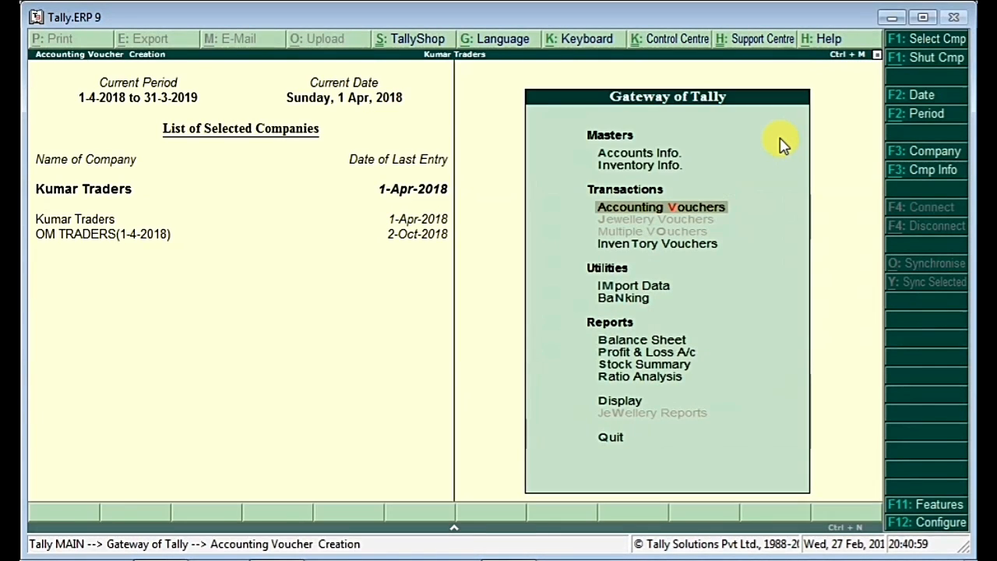
{"action": "key", "text": "Return"}
{"action": "key", "text": "Return"}
{"action": "key", "text": "Return"}
{"action": "key", "text": "Down"}
{"action": "key", "text": "Return"}
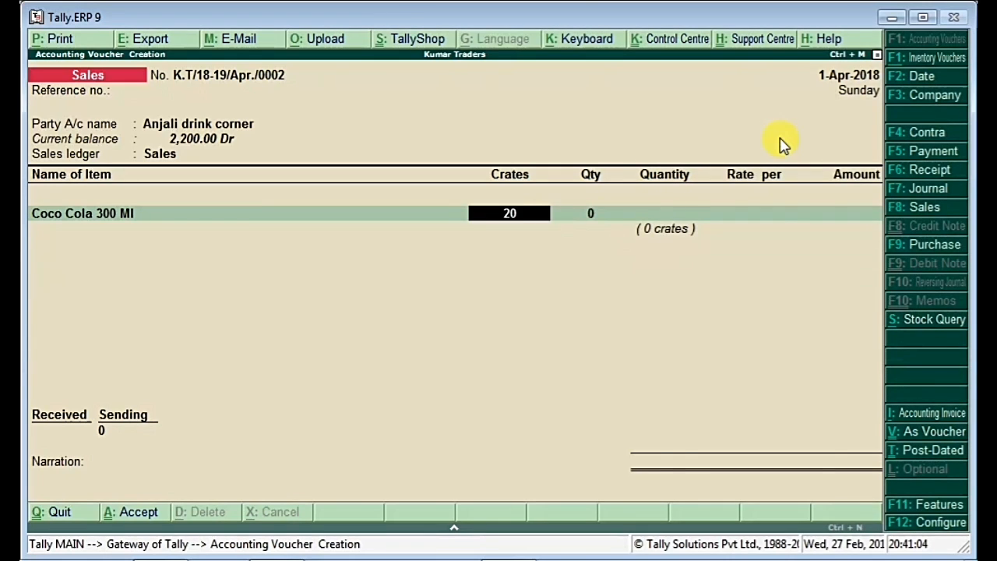
Step: Enter 20 crates for Coco Cola 300 Ml, accept the calculated quantity, rate and amount, and end the item list
{"action": "type", "text": "20"}
{"action": "key", "text": "Return"}
{"action": "key", "text": "Return"}
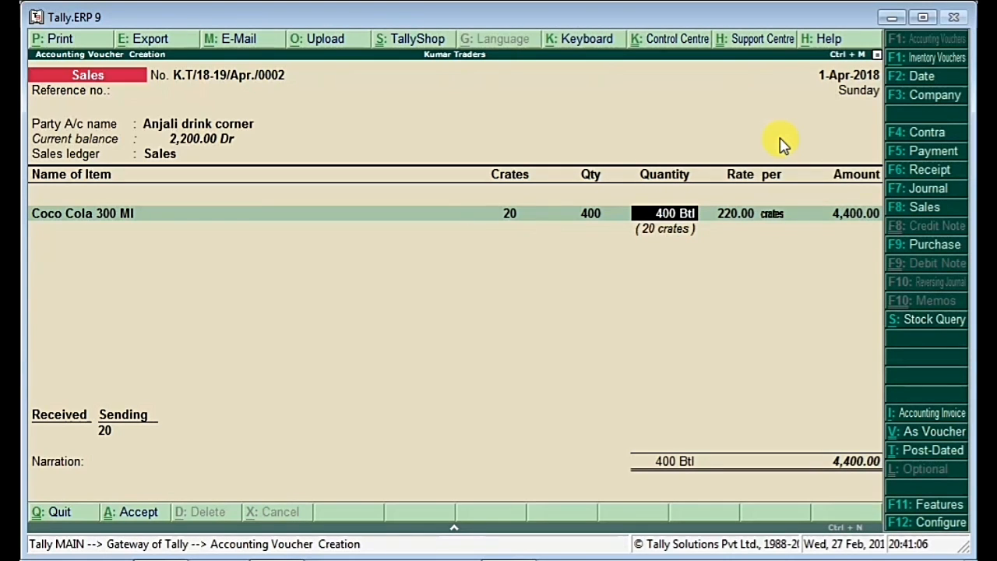
{"action": "key", "text": "Return"}
{"action": "key", "text": "Return"}
{"action": "key", "text": "Return"}
{"action": "key", "text": "Return"}
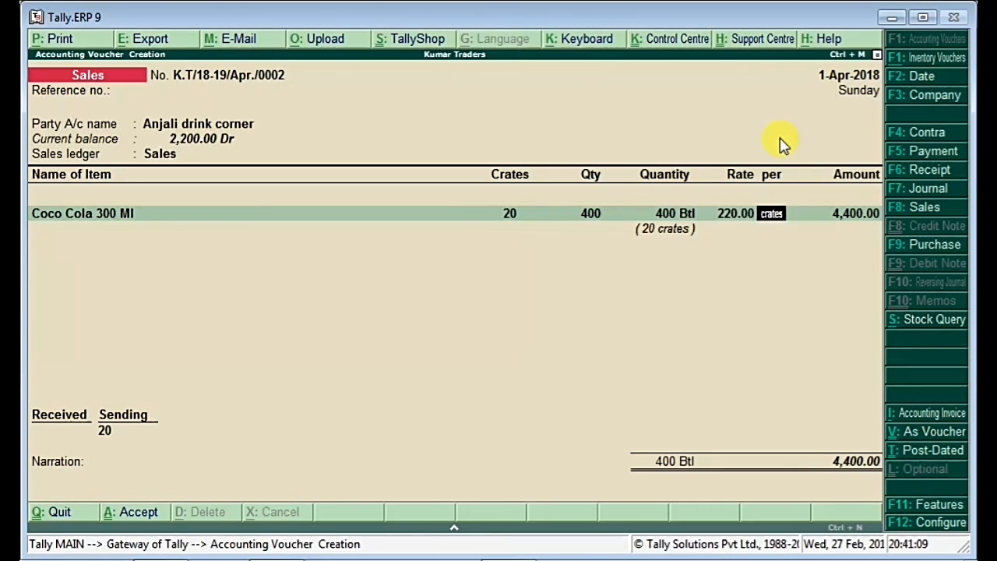
{"action": "key", "text": "Return"}
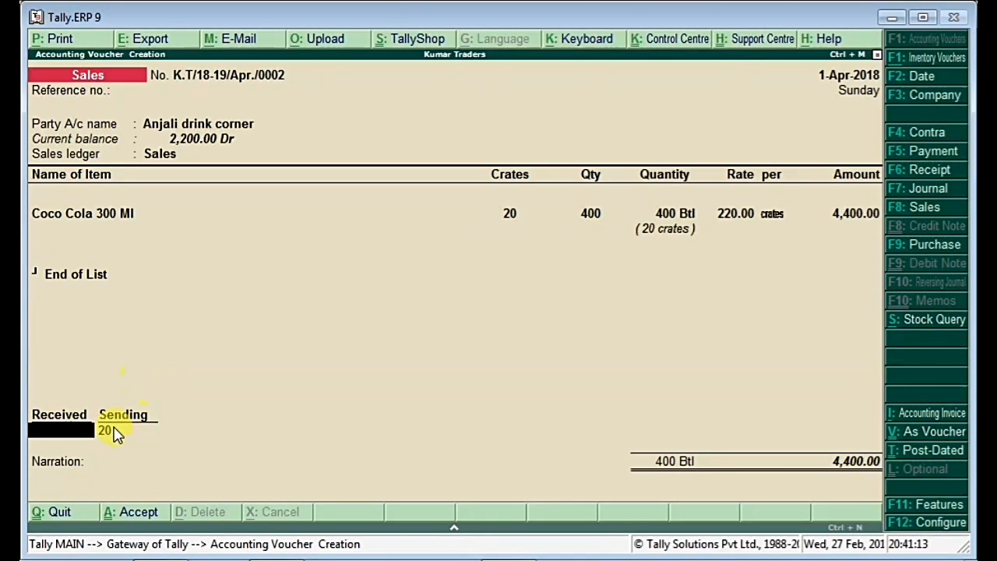
Step: Enter 50 as the received crates, accept the bill-wise details, save the sales voucher and quit voucher entry
{"action": "key", "text": "Return"}
{"action": "key", "text": "Return"}
{"action": "key", "text": "Return"}
{"action": "key", "text": "Return"}
{"action": "key", "text": "Return"}
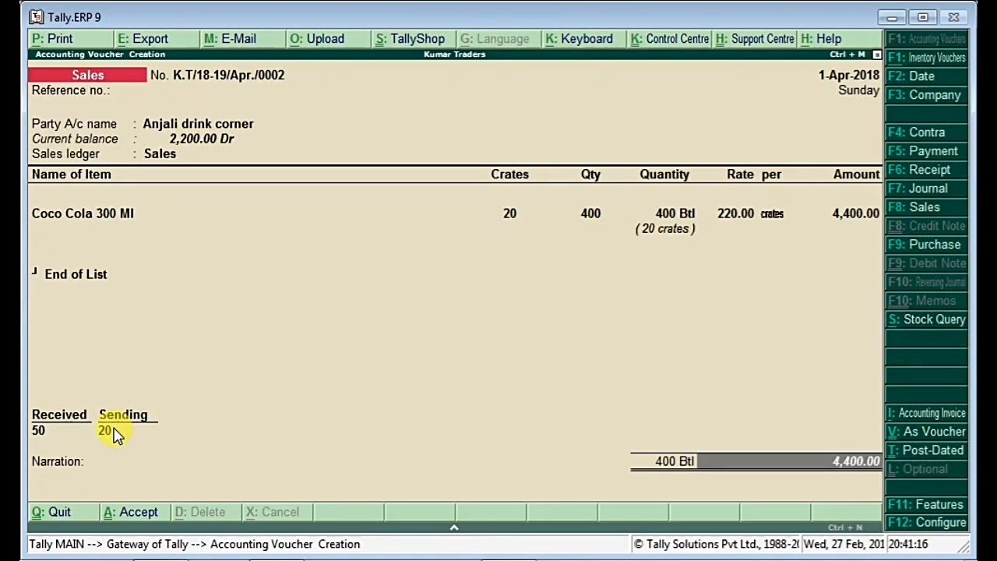
{"action": "key", "text": "Return"}
{"action": "key", "text": "Return"}
{"action": "key", "text": "Return"}
{"action": "key", "text": "Escape"}
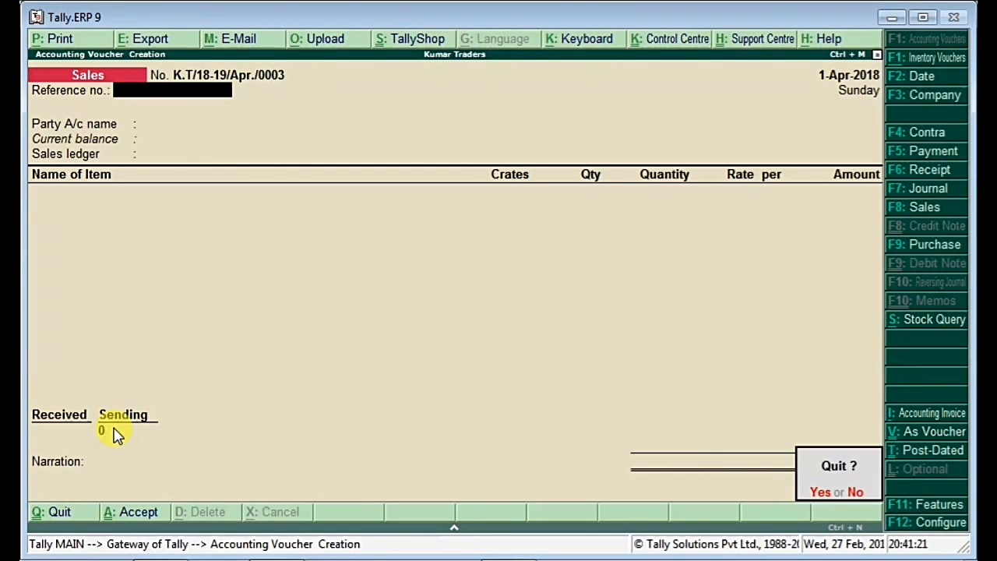
{"action": "key", "text": "y"}
{"action": "key", "text": "s"}
{"action": "key", "text": "Escape"}
{"action": "key", "text": "Escape"}
{"action": "key", "text": "n"}
Step: Open the Details of Empty Crates report for Anjali drink corner to compare the crate balances of both bills
{"action": "key", "text": "d"}
{"action": "key", "text": "i"}
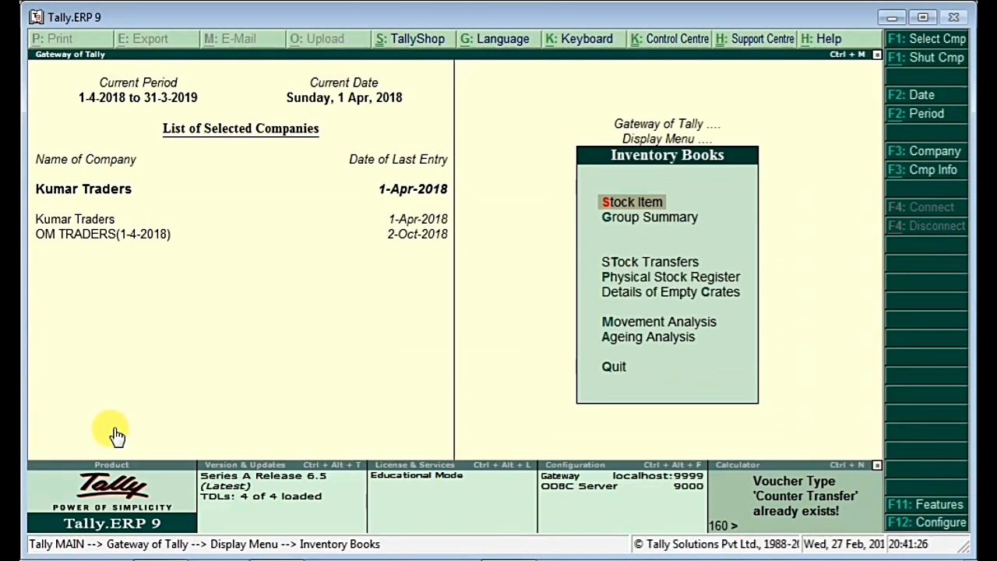
{"action": "key", "text": "Down"}
{"action": "key", "text": "Down"}
{"action": "key", "text": "Down"}
{"action": "key", "text": "Down"}
{"action": "key", "text": "Return"}
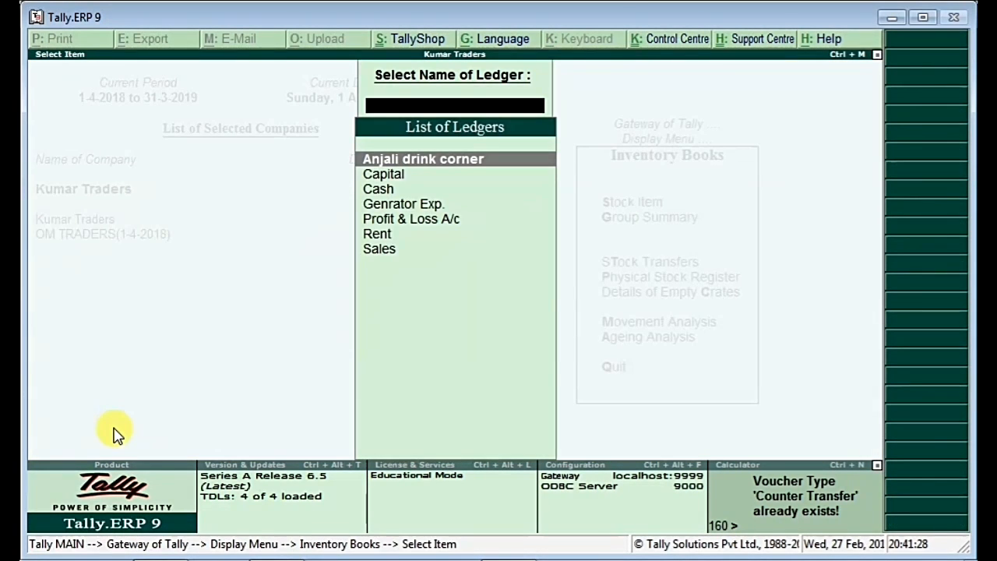
{"action": "key", "text": "Return"}
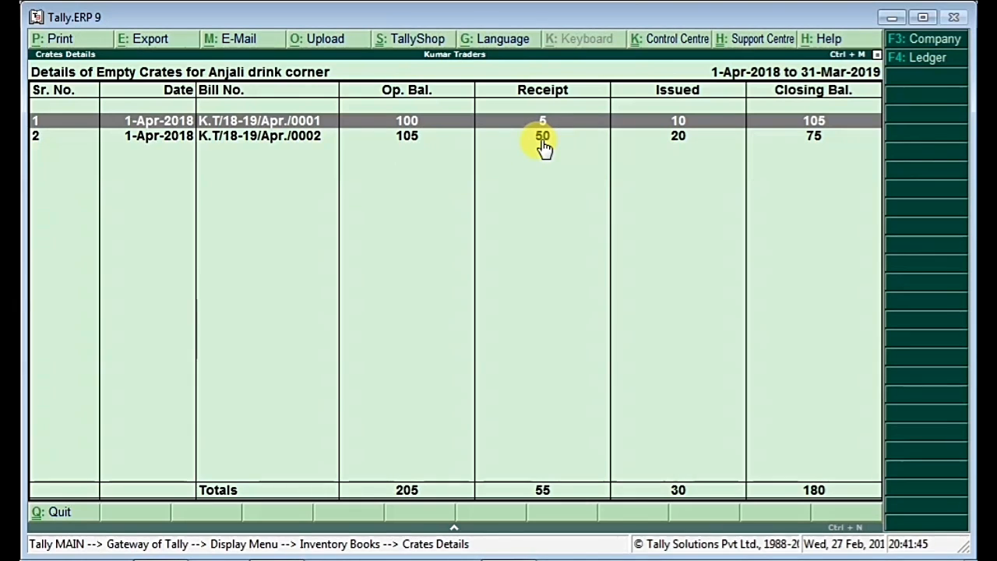
Step: Open the K.T/18-19/Apr./0002 voucher from the crates report to check its received and sent crates, and leave the report
{"action": "left_click", "coordinate": [683, 146]}
{"action": "key", "text": "Return"}
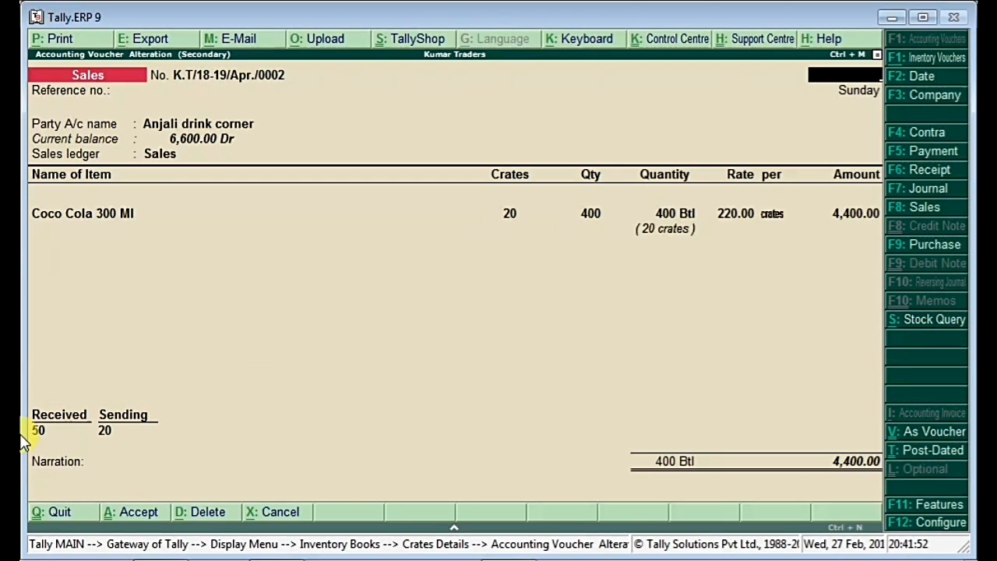
{"action": "key", "text": "Escape"}
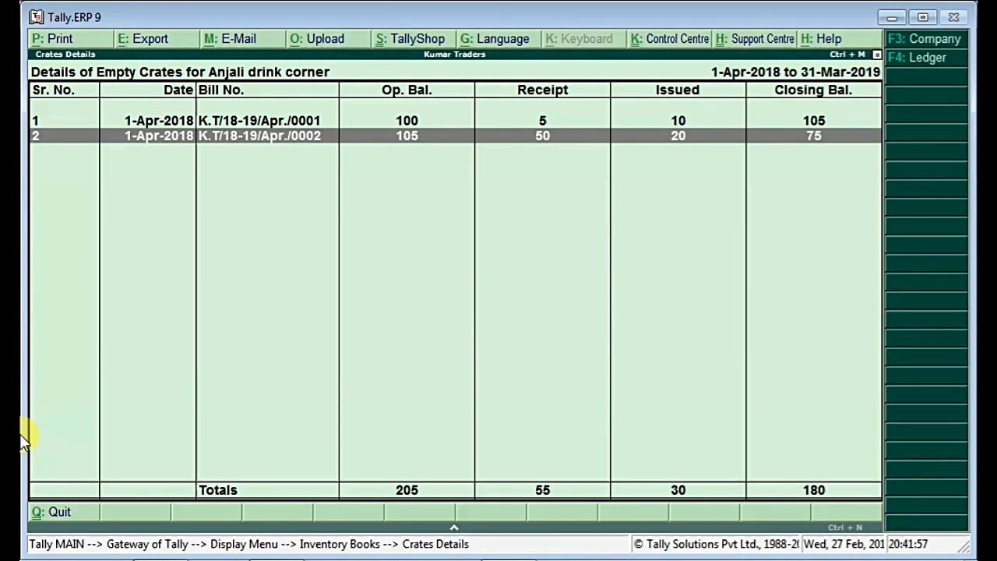
{"action": "key", "text": "Escape"}
{"action": "key", "text": "Escape"}
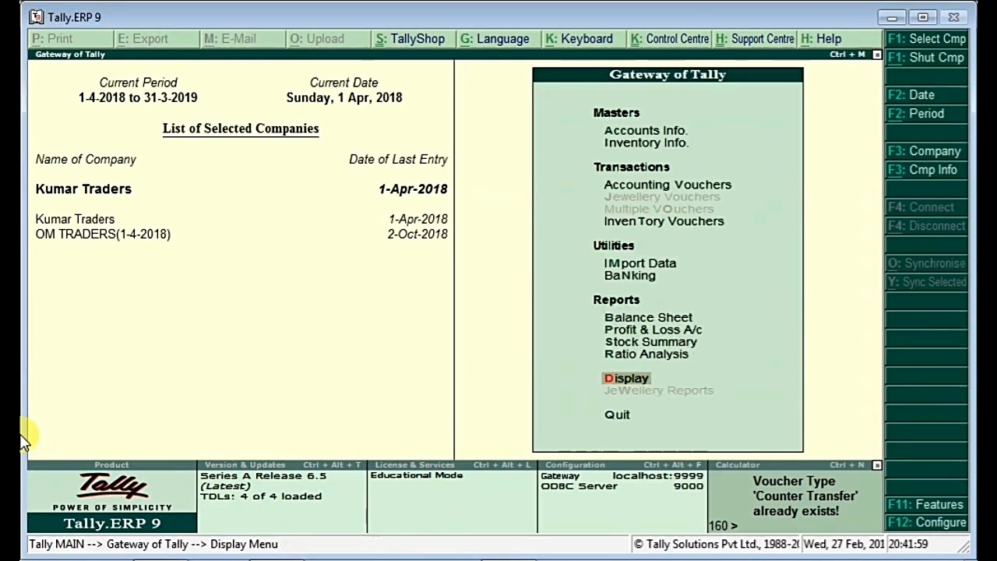
Step: Switch to the add-on folder in Windows Explorer, examine the general and security properties of Multiple_Vouchers_from_Single_Screen.tcp, and return to Tally.ERP 9
{"action": "key", "text": "alt+Tab"}
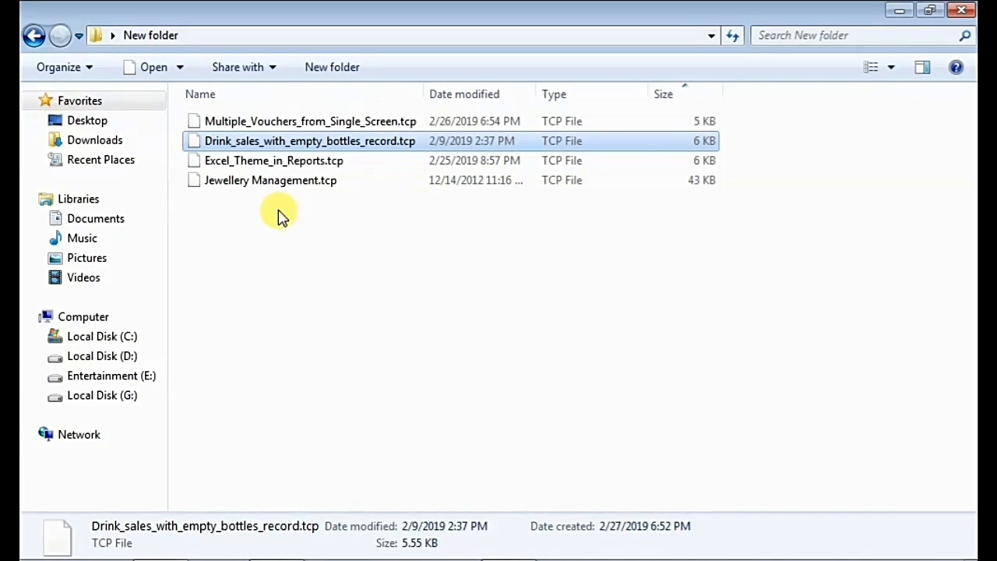
{"action": "left_click", "coordinate": [281, 216]}
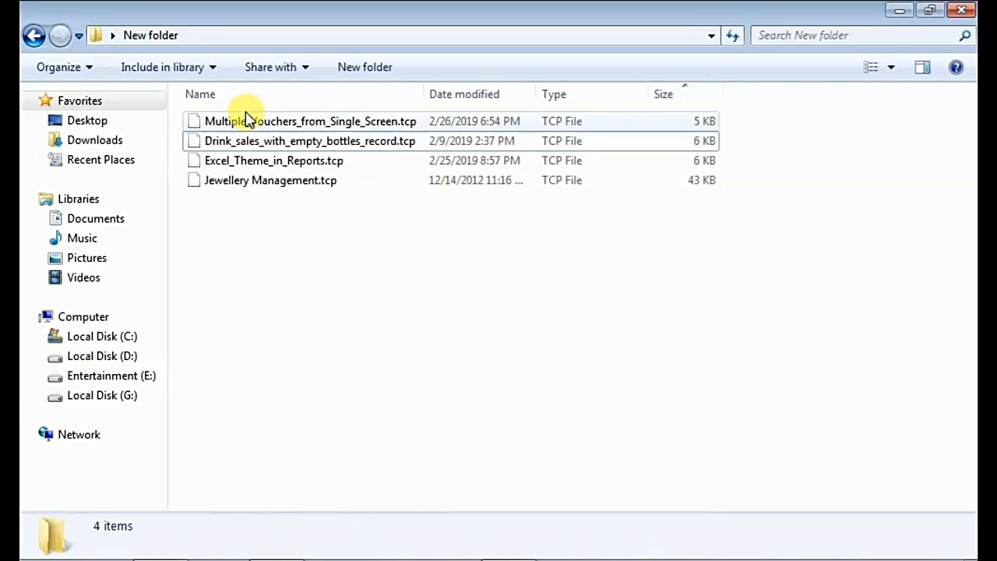
{"action": "left_click", "coordinate": [245, 122]}
{"action": "right_click", "coordinate": [246, 123]}
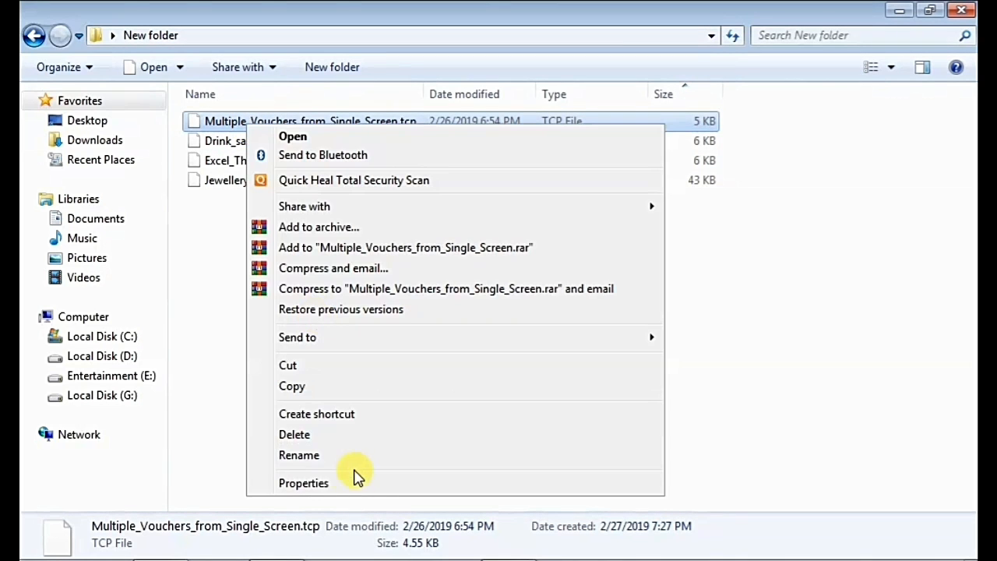
{"action": "left_click", "coordinate": [321, 482]}
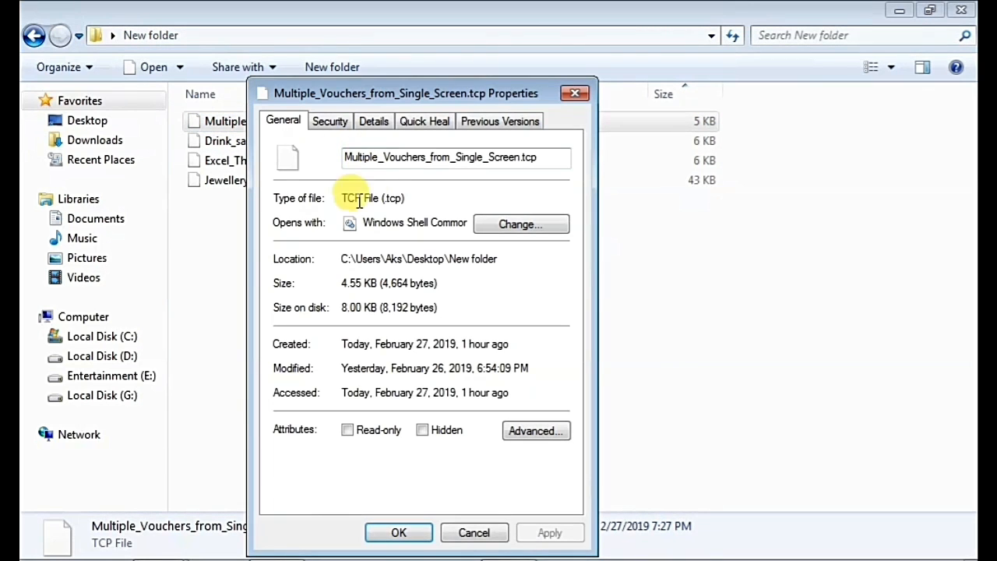
{"action": "left_click", "coordinate": [330, 123]}
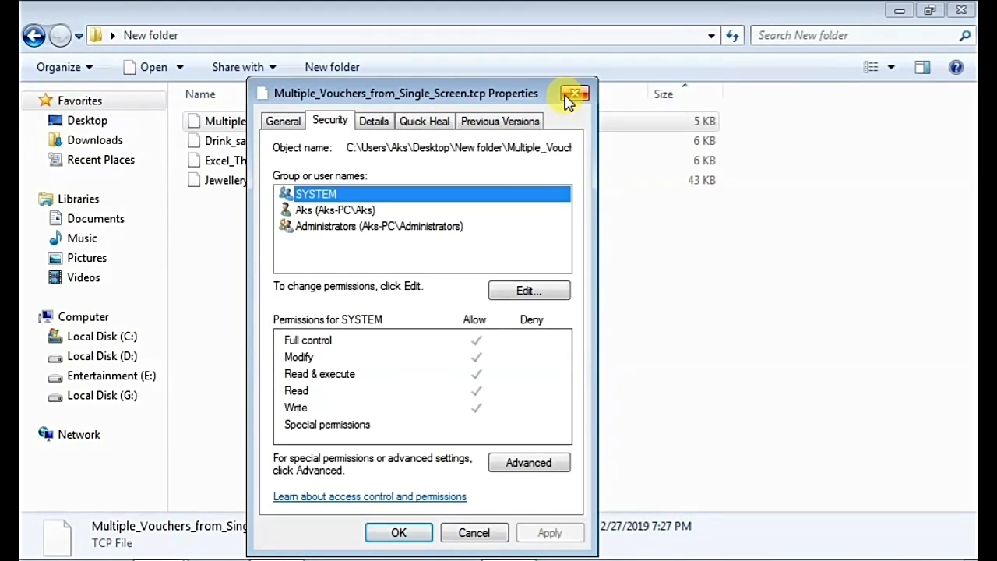
{"action": "left_click", "coordinate": [574, 94]}
{"action": "key", "text": "alt+Tab"}
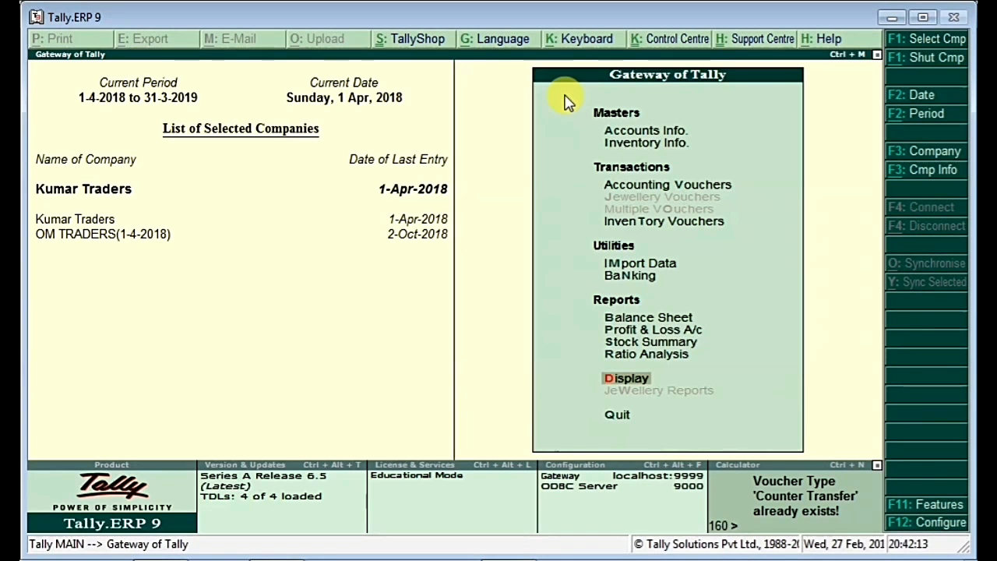
{"action": "left_click", "coordinate": [900, 511]}
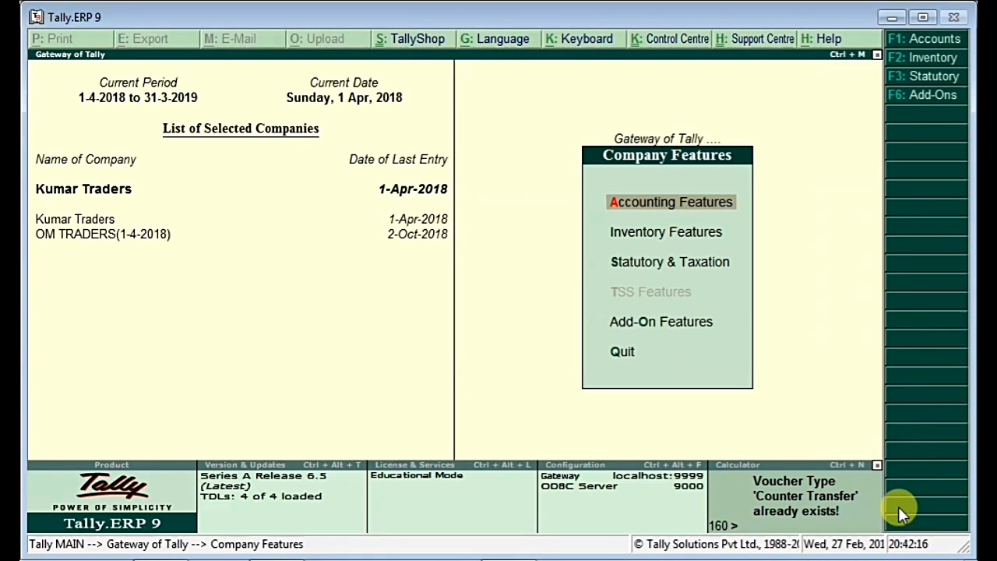
{"action": "left_click", "coordinate": [292, 506]}
{"action": "left_click", "coordinate": [923, 96]}
{"action": "key", "text": "Escape"}
{"action": "key", "text": "Escape"}
{"action": "key", "text": "Escape"}
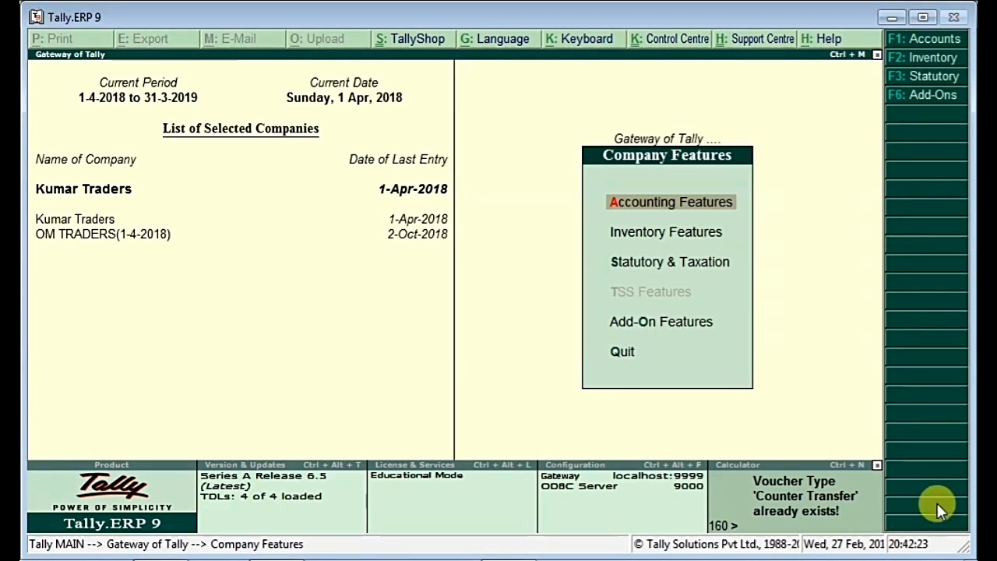
{"action": "key", "text": "Escape"}
Step: Enable the multiple vouchers add-on in the company's Add-On Features and accept the settings
{"action": "left_click", "coordinate": [927, 506]}
{"action": "key", "text": "Down"}
{"action": "key", "text": "Down"}
{"action": "key", "text": "Down"}
{"action": "key", "text": "Down"}
{"action": "key", "text": "Up"}
{"action": "key", "text": "Return"}
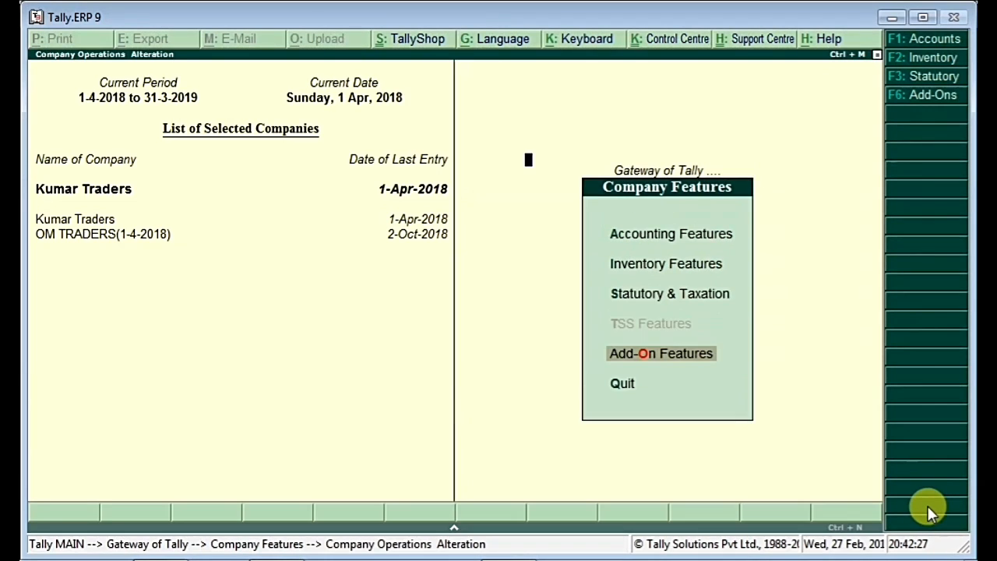
{"action": "key", "text": "Return"}
{"action": "key", "text": "Return"}
{"action": "key", "text": "Return"}
{"action": "key", "text": "Return"}
{"action": "type", "text": "y"}
{"action": "key", "text": "Return"}
{"action": "key", "text": "Return"}
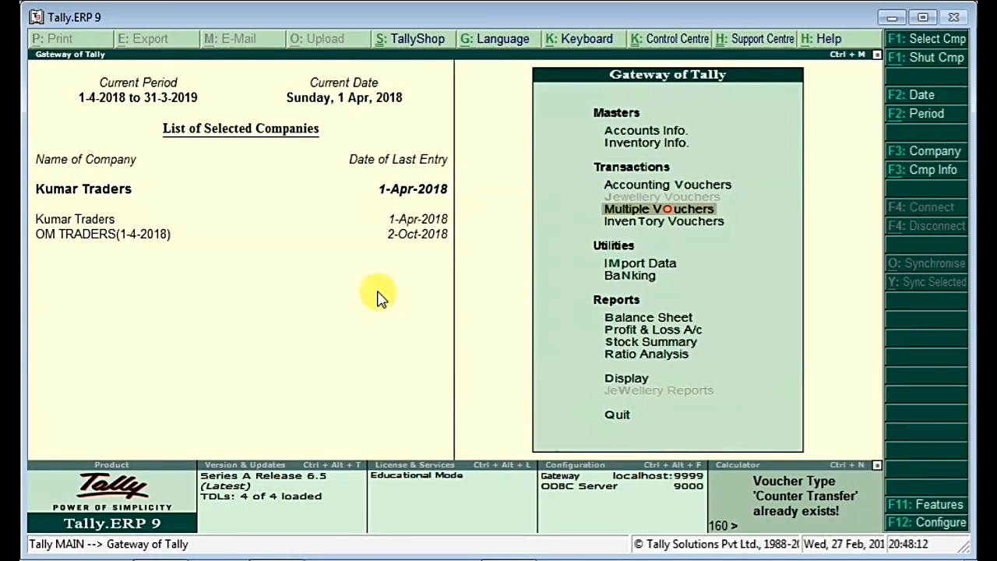
Step: Open the Multiple Vouchers menu and look over its one-amount and different-amount entry options
{"action": "key", "text": "Up"}
{"action": "key", "text": "Down"}
{"action": "key", "text": "Return"}
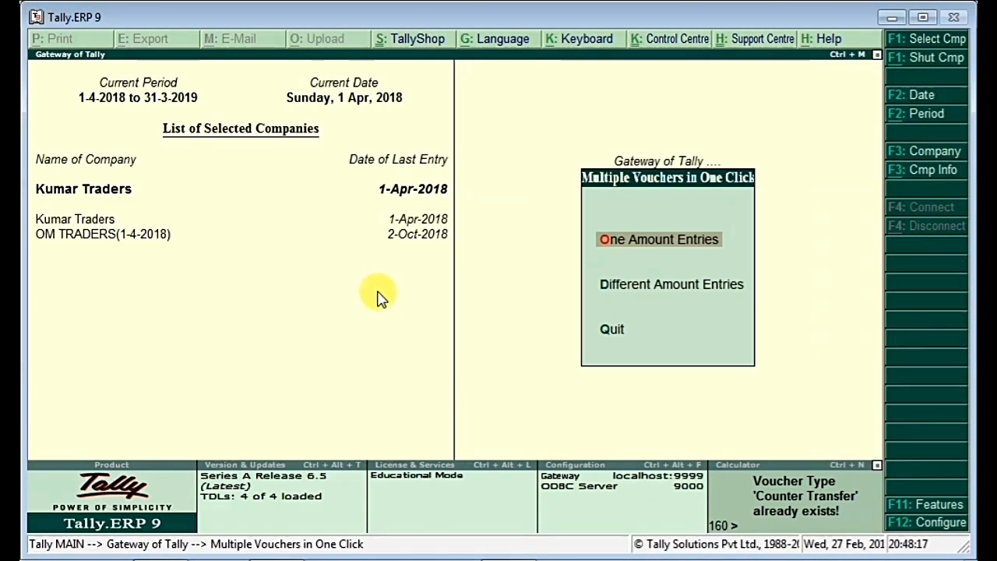
{"action": "key", "text": "Down"}
{"action": "key", "text": "Up"}
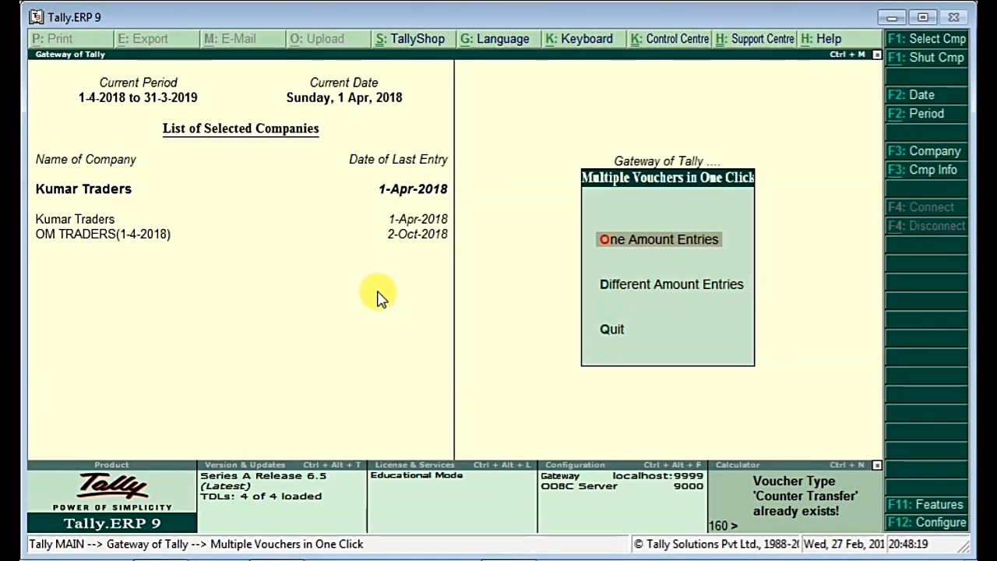
{"action": "key", "text": "Down"}
{"action": "key", "text": "Up"}
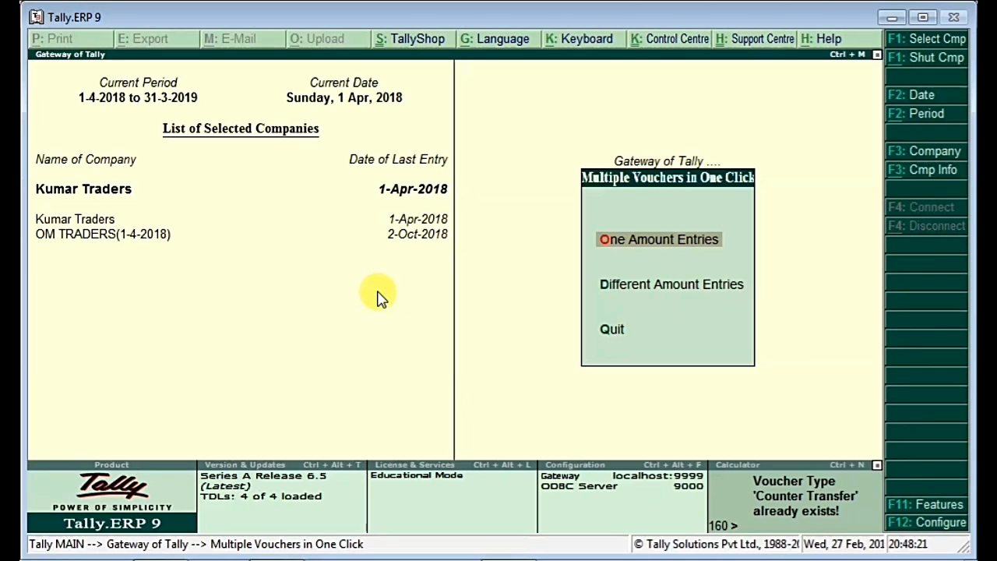
Step: Open the One Amount Entries form and choose Cash as the cash/bank ledger and Rent as the expense ledger
{"action": "key", "text": "Return"}
{"action": "key", "text": "Return"}
{"action": "key", "text": "BackSpace"}
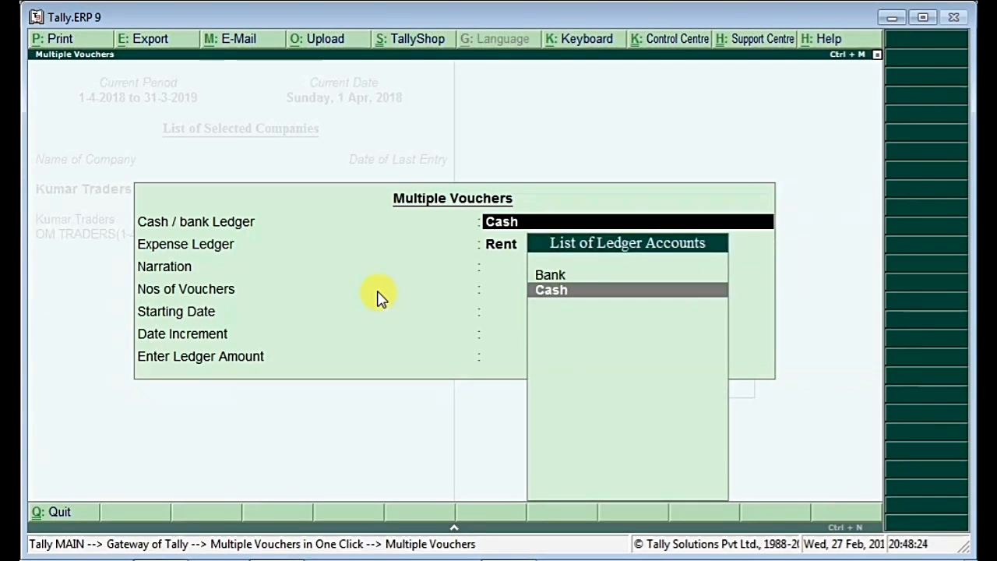
{"action": "key", "text": "Return"}
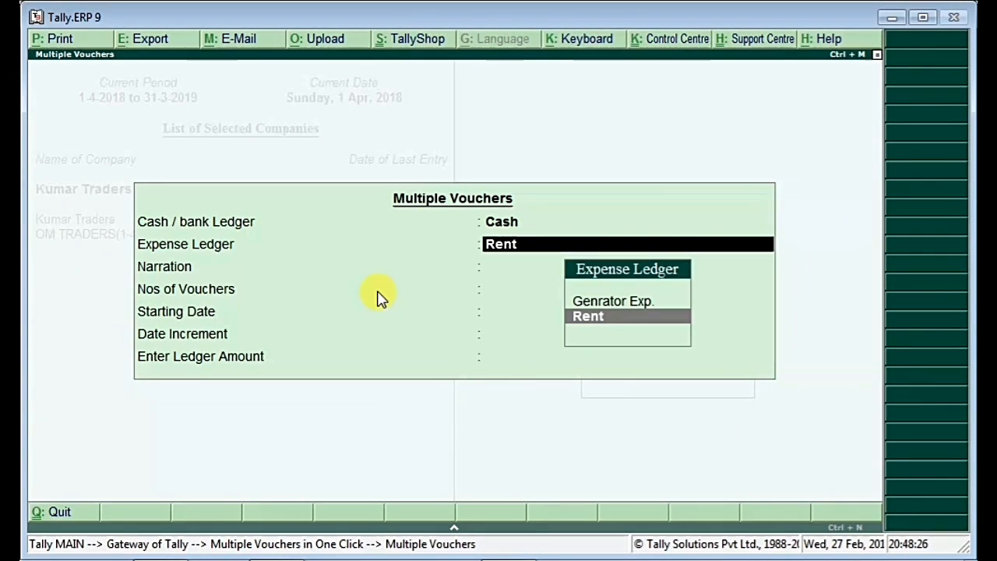
{"action": "key", "text": "Return"}
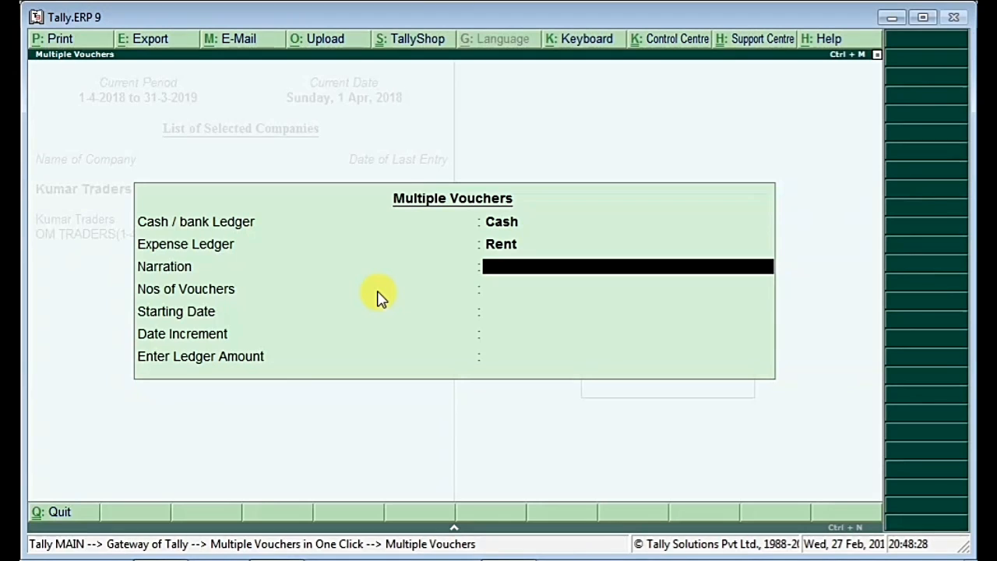
Step: Leave the narration blank, set the number of vouchers to 4 and the starting date to 1-4
{"action": "key", "text": "Return"}
{"action": "type", "text": "4"}
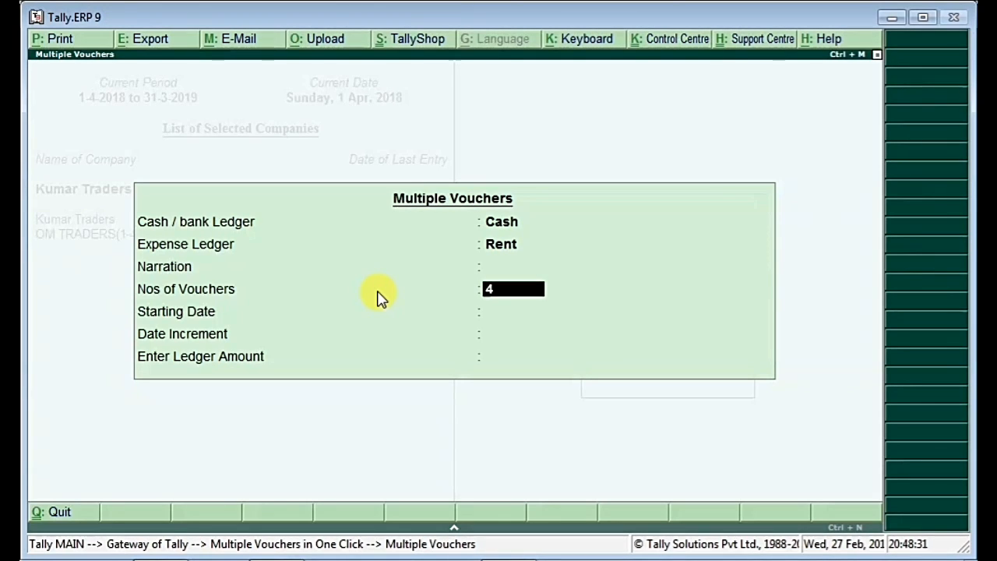
{"action": "key", "text": "Return"}
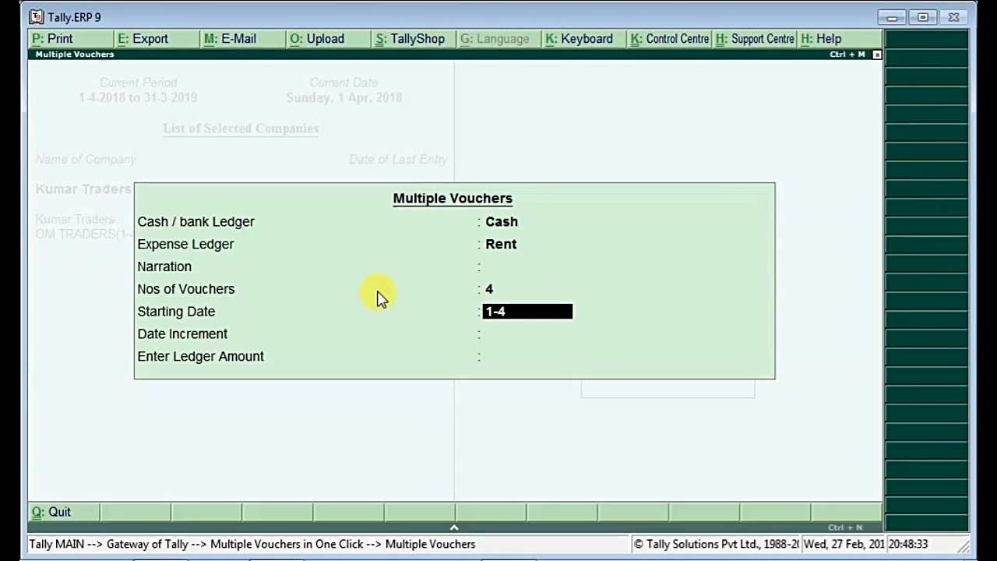
{"action": "key", "text": "Return"}
Step: Set a monthly date increment and a ledger amount of 1000, create the rent vouchers, and leave the resulting payment list
{"action": "key", "text": "Down"}
{"action": "key", "text": "Down"}
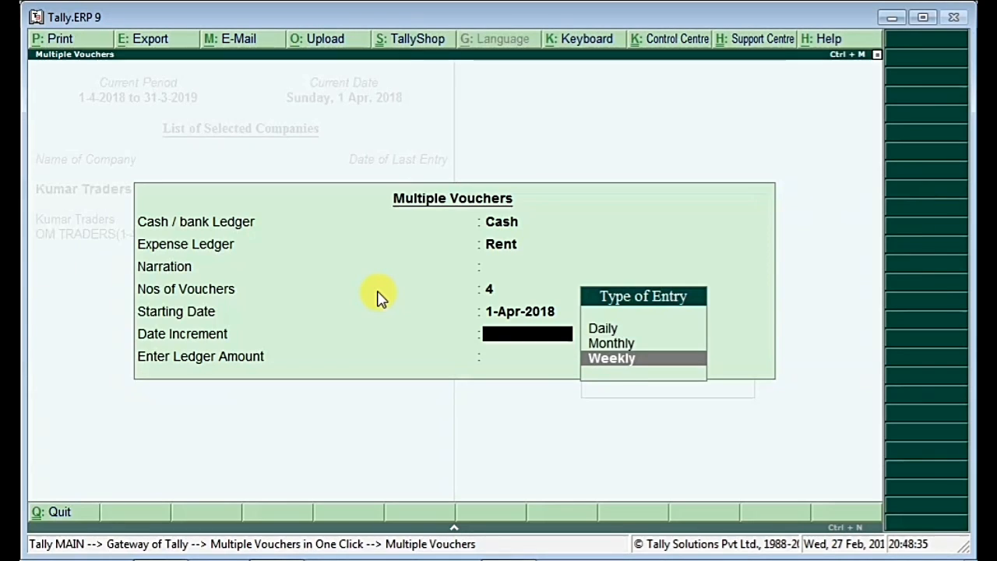
{"action": "key", "text": "Up"}
{"action": "key", "text": "Up"}
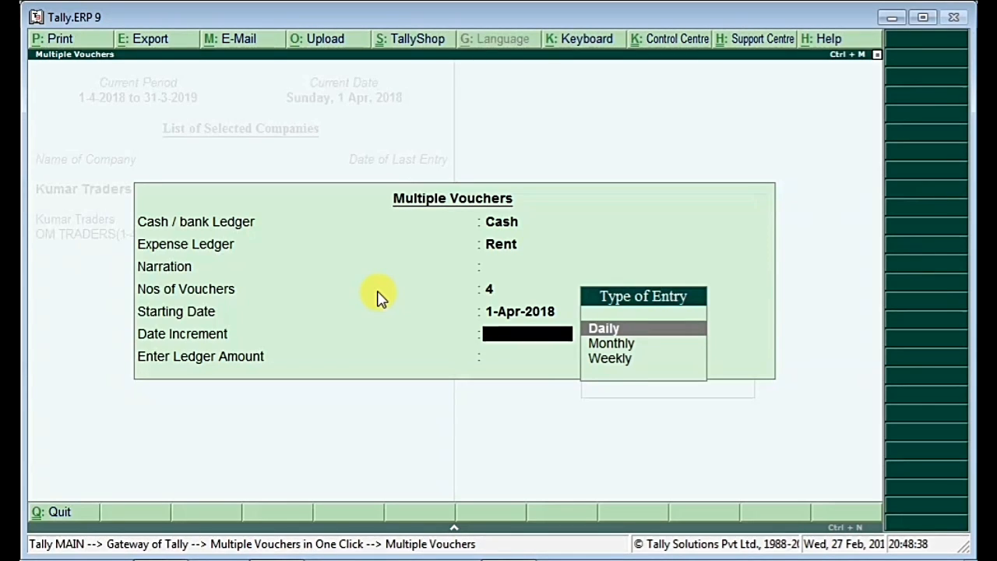
{"action": "key", "text": "Down"}
{"action": "key", "text": "Return"}
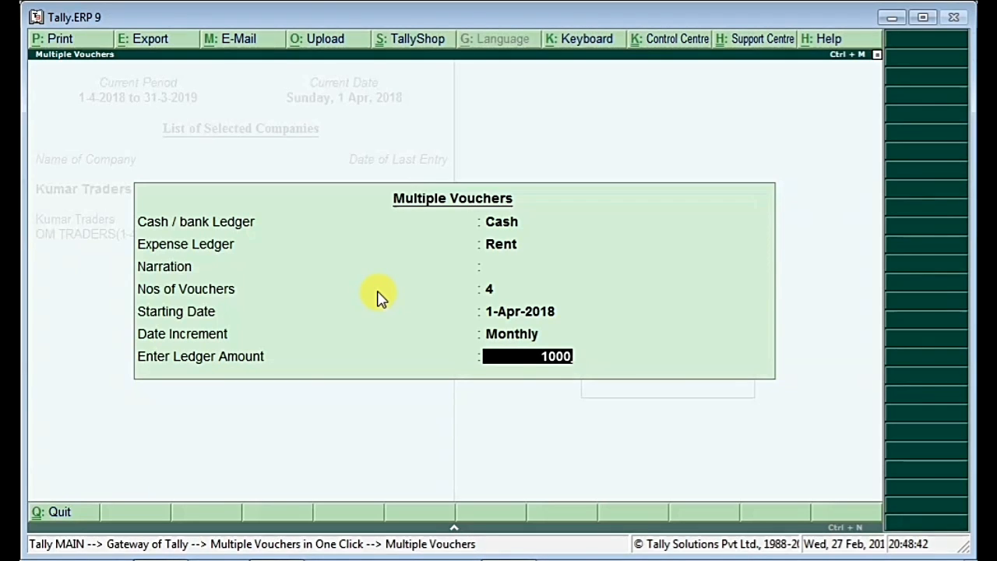
{"action": "key", "text": "Return"}
{"action": "key", "text": "Return"}
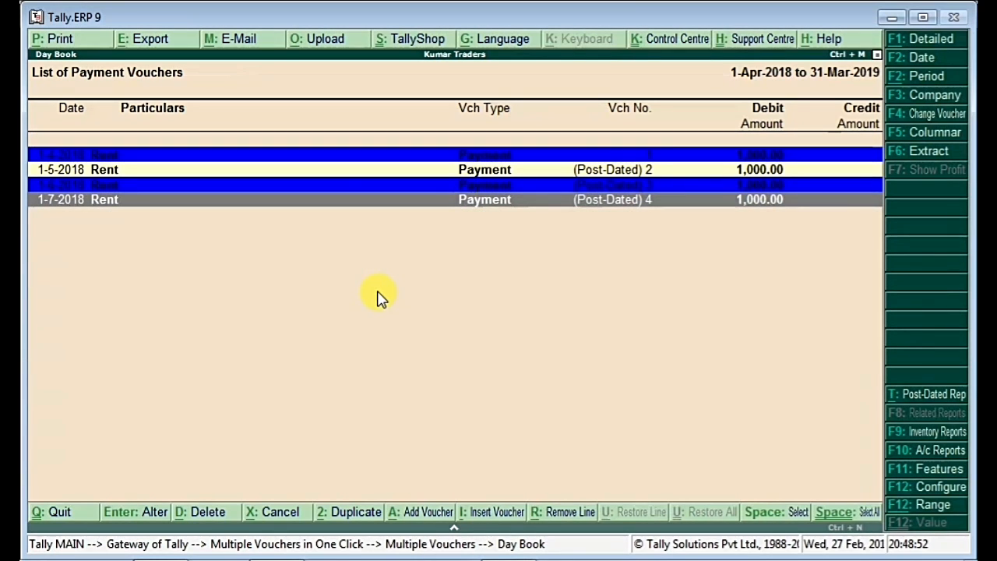
{"action": "key", "text": "Escape"}
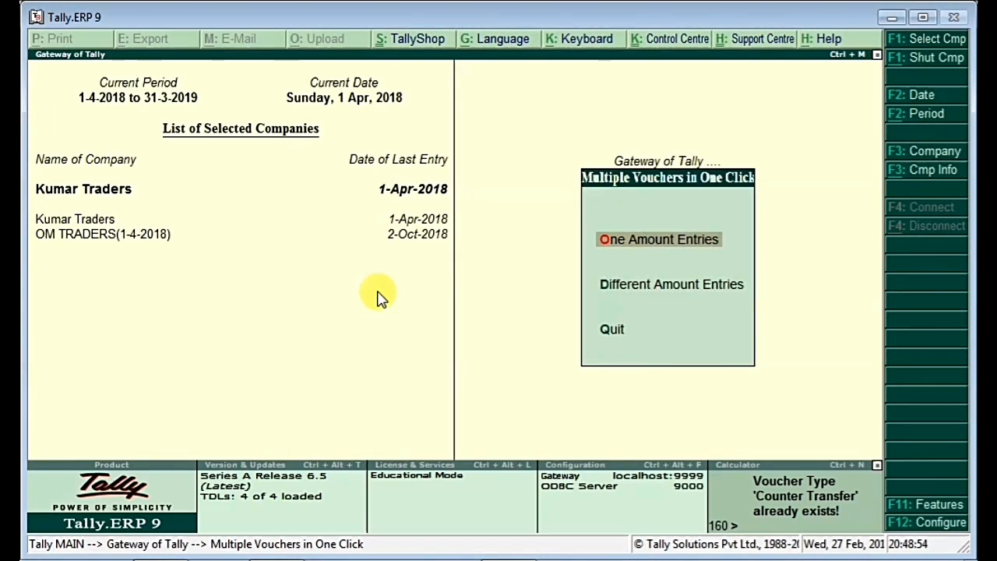
Step: Open the Different Amount Entries form with Cash as the cash/bank ledger, Genrator Exp. as the expense ledger and a blank narration
{"action": "key", "text": "Down"}
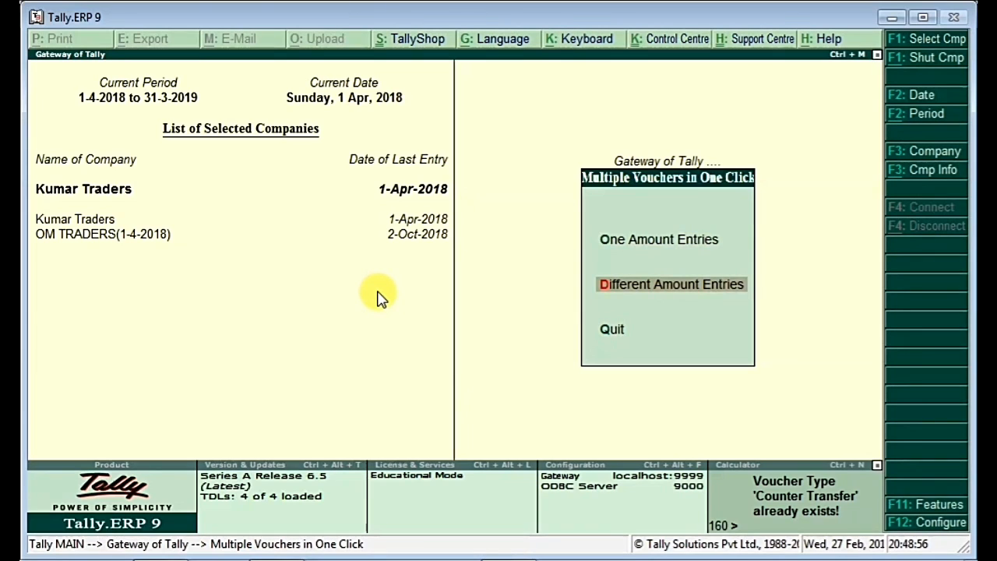
{"action": "key", "text": "Return"}
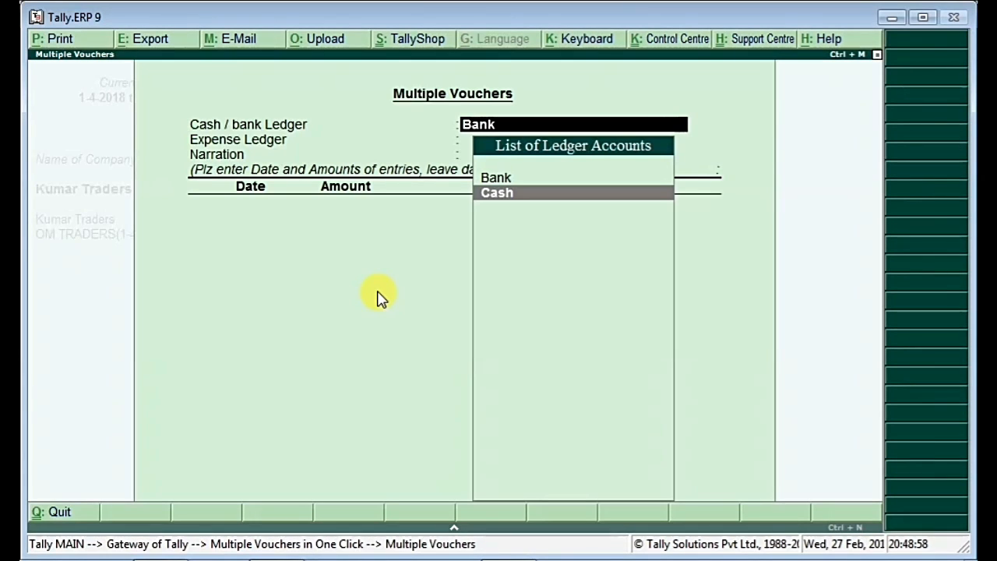
{"action": "key", "text": "Return"}
{"action": "key", "text": "Down"}
{"action": "key", "text": "Up"}
{"action": "key", "text": "Down"}
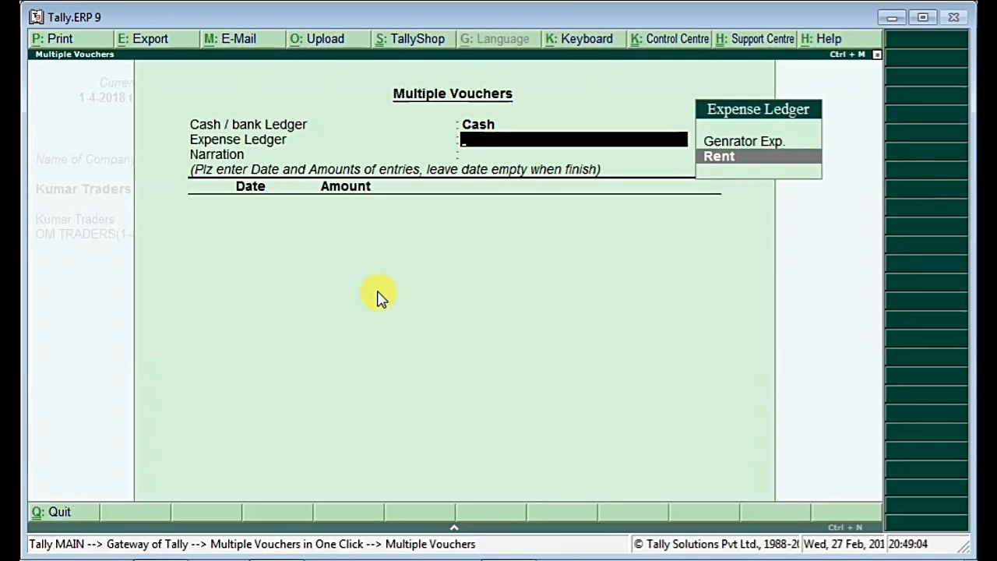
{"action": "key", "text": "Up"}
{"action": "key", "text": "Return"}
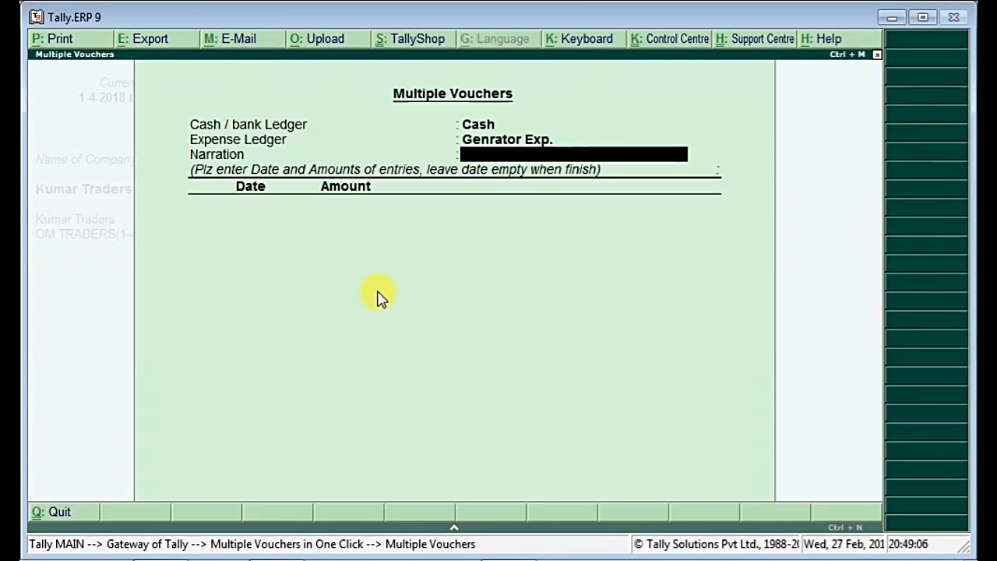
{"action": "key", "text": "Return"}
Step: Enter generator expense amounts of 500 for 1-Apr-2018 and 600 for 2-Apr-2018
{"action": "type", "text": "1-"}
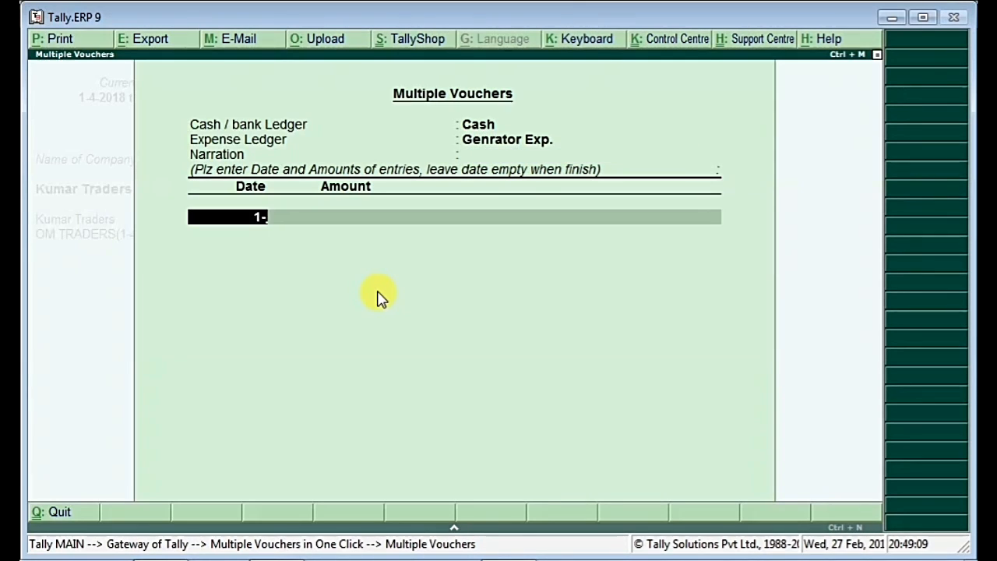
{"action": "type", "text": "4"}
{"action": "key", "text": "Return"}
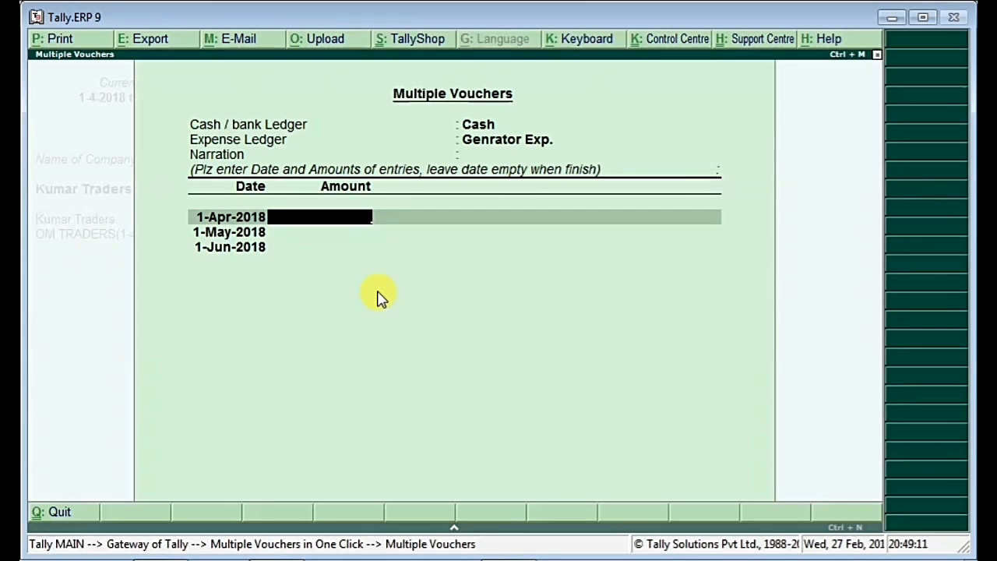
{"action": "type", "text": "500"}
{"action": "key", "text": "Return"}
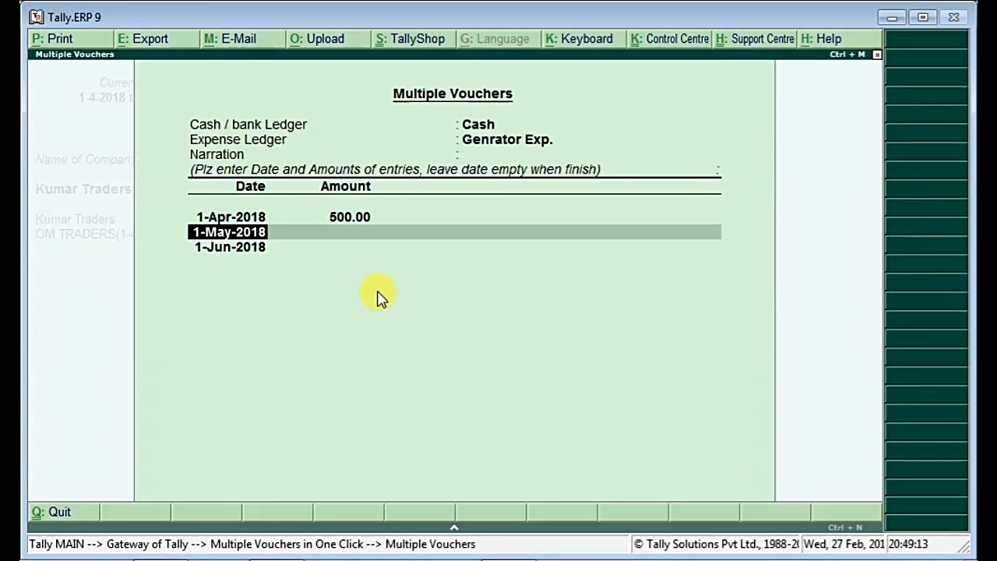
{"action": "type", "text": "2"}
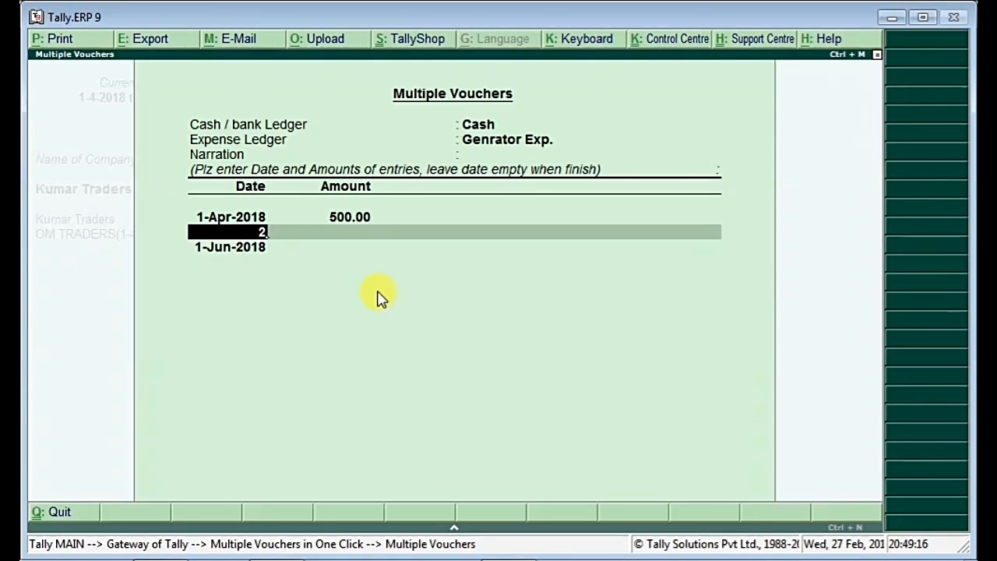
{"action": "type", "text": "-4"}
{"action": "key", "text": "Return"}
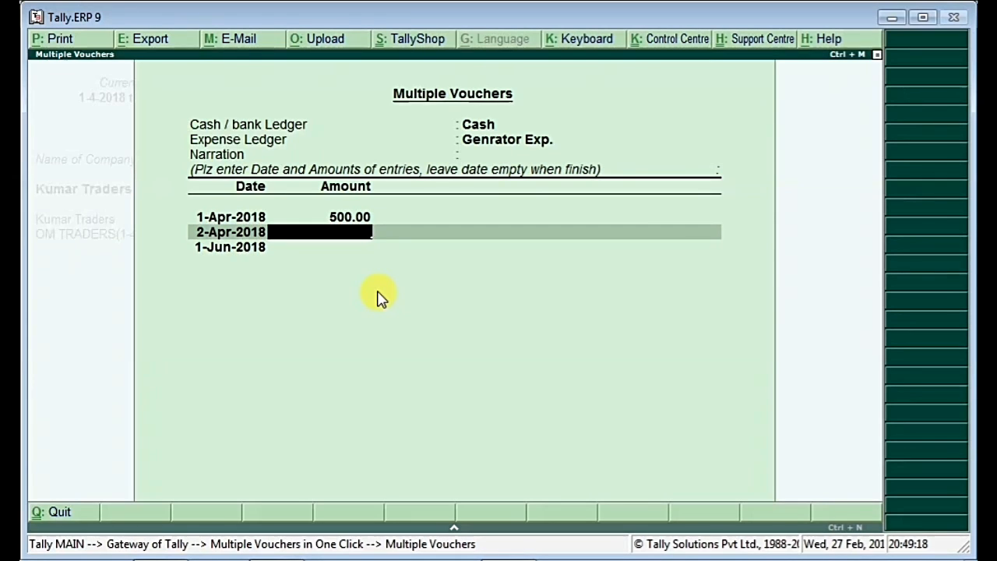
{"action": "key", "text": "Return"}
Step: Add generator expense entries of 700 for 1-May-2018 and 800 for 1-Jun-2018
{"action": "type", "text": "1-5"}
{"action": "key", "text": "Return"}
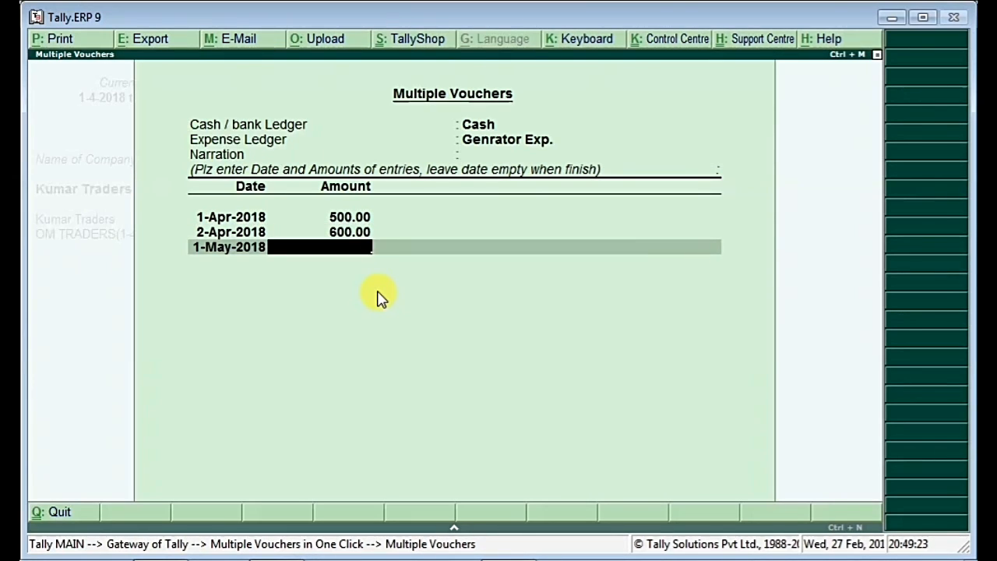
{"action": "key", "text": "Return"}
{"action": "key", "text": "Return"}
{"action": "type", "text": "800"}
{"action": "key", "text": "Return"}
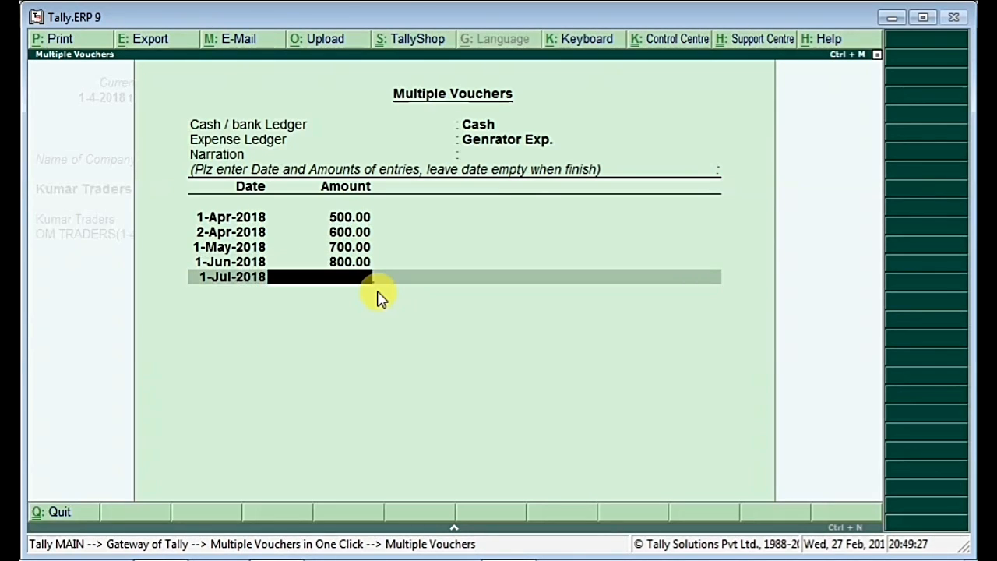
Step: Clear the date after the 1-Jun-2018 entry to end the list and create the vouchers
{"action": "key", "text": "Return"}
{"action": "key", "text": "Return"}
{"action": "key", "text": "Up"}
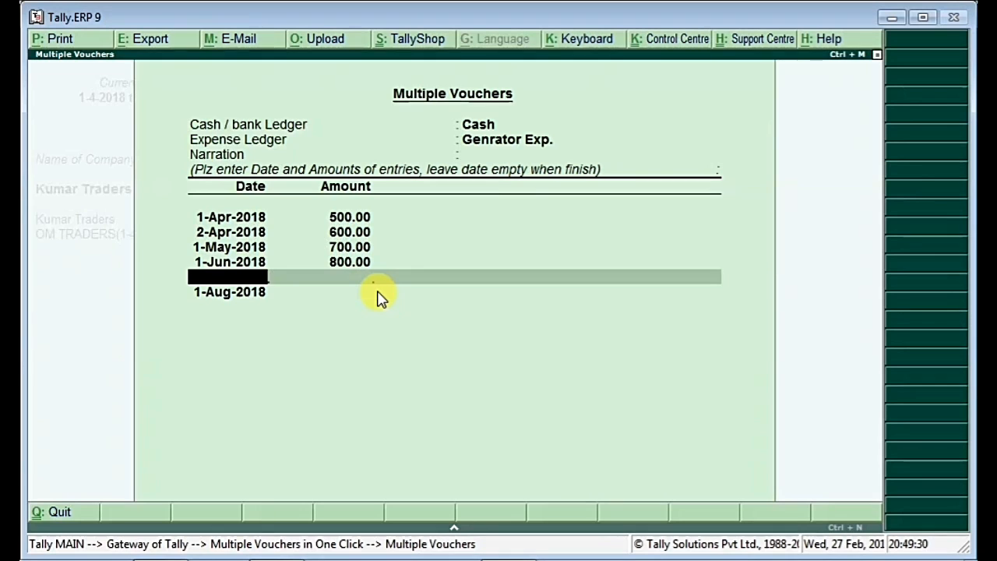
{"action": "key", "text": "Return"}
{"action": "key", "text": "Return"}
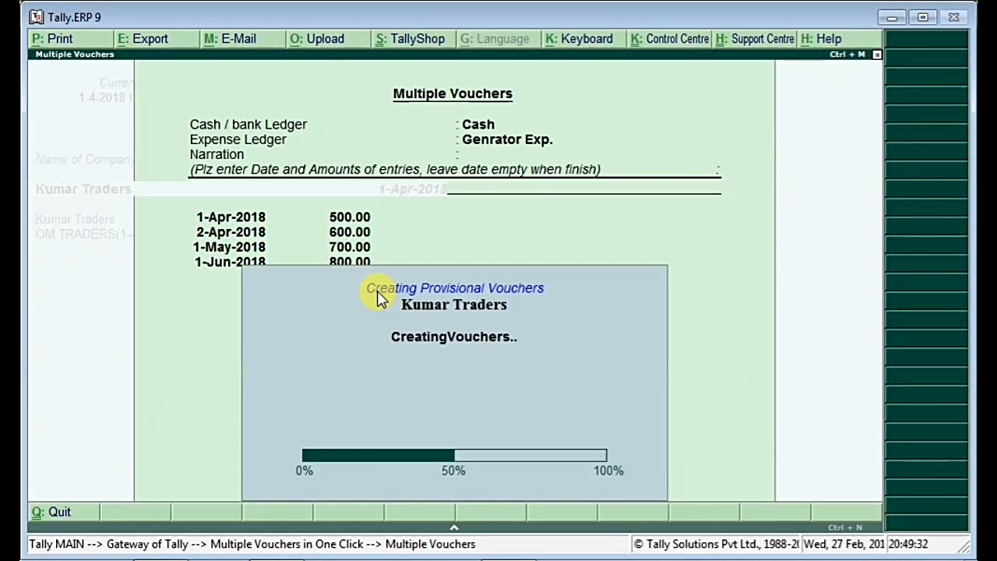
Step: Open the Genrator Exp. ledger report from the account books
{"action": "key", "text": "Escape"}
{"action": "key", "text": "d"}
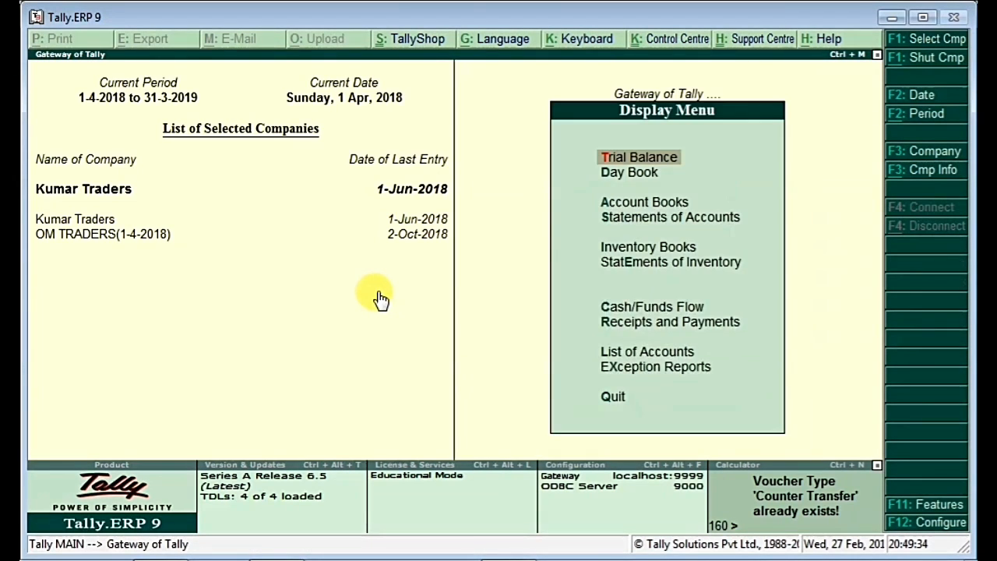
{"action": "type", "text": "alGe"}
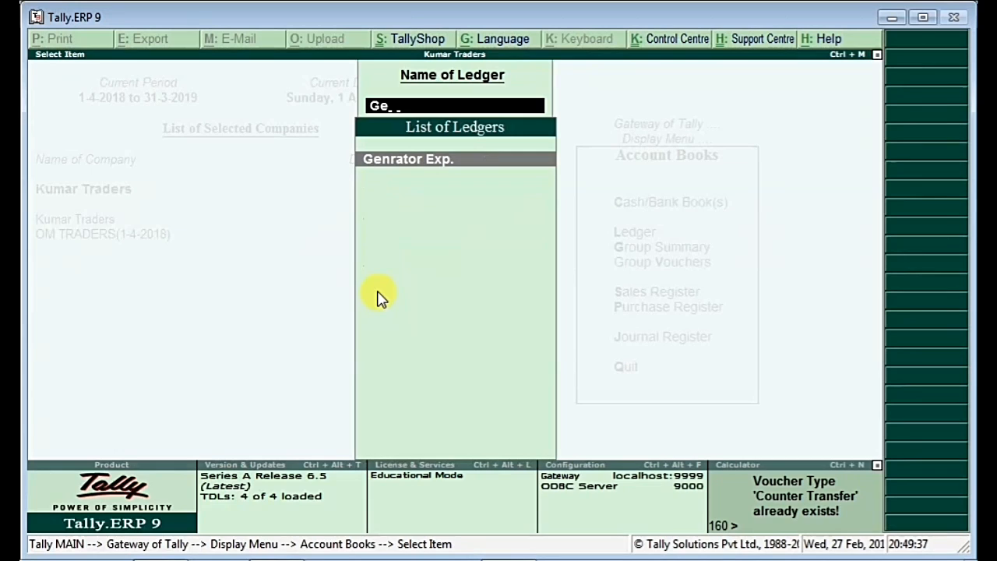
{"action": "key", "text": "Return"}
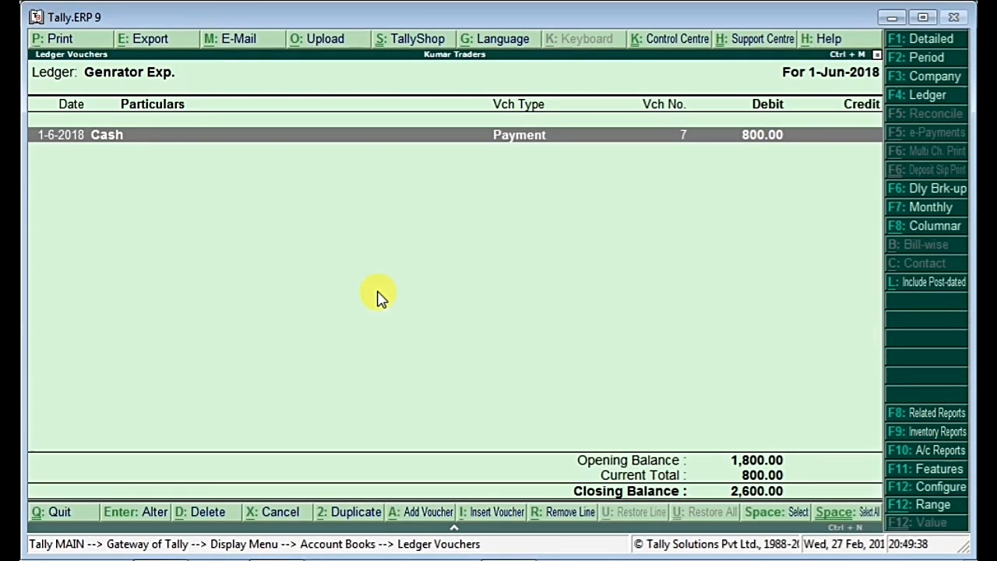
Step: Set the ledger report period from 1-4-2018 to 31-3-2019 to check the created generator expense vouchers
{"action": "left_click", "coordinate": [931, 58]}
{"action": "type", "text": "1-4"}
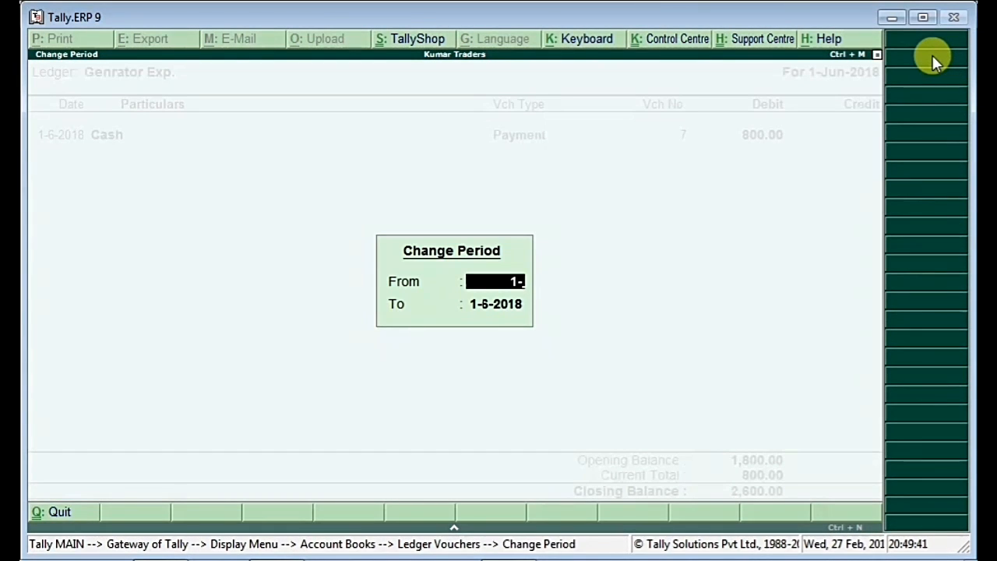
{"action": "key", "text": "Return"}
{"action": "type", "text": "31-"}
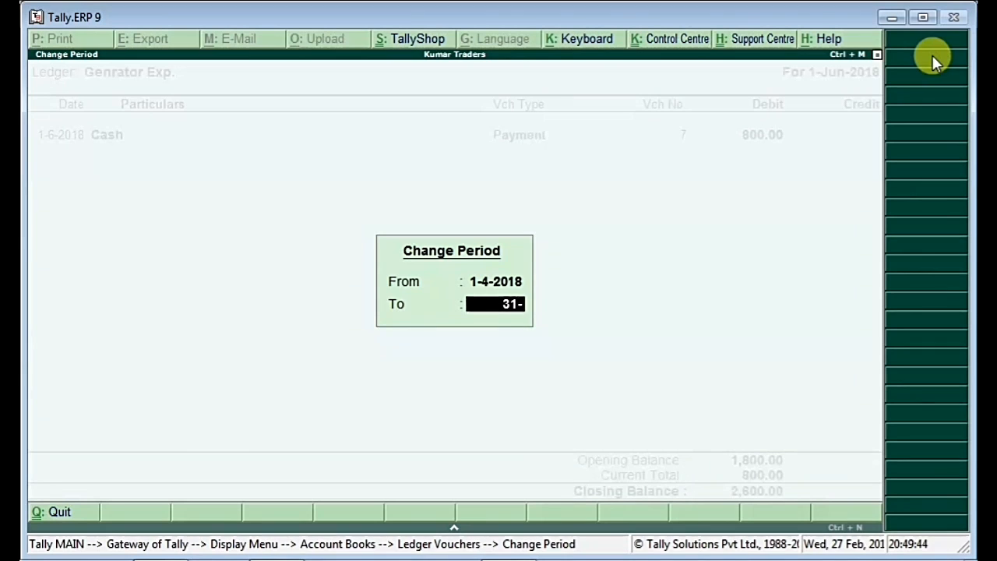
{"action": "type", "text": "3"}
{"action": "key", "text": "Return"}
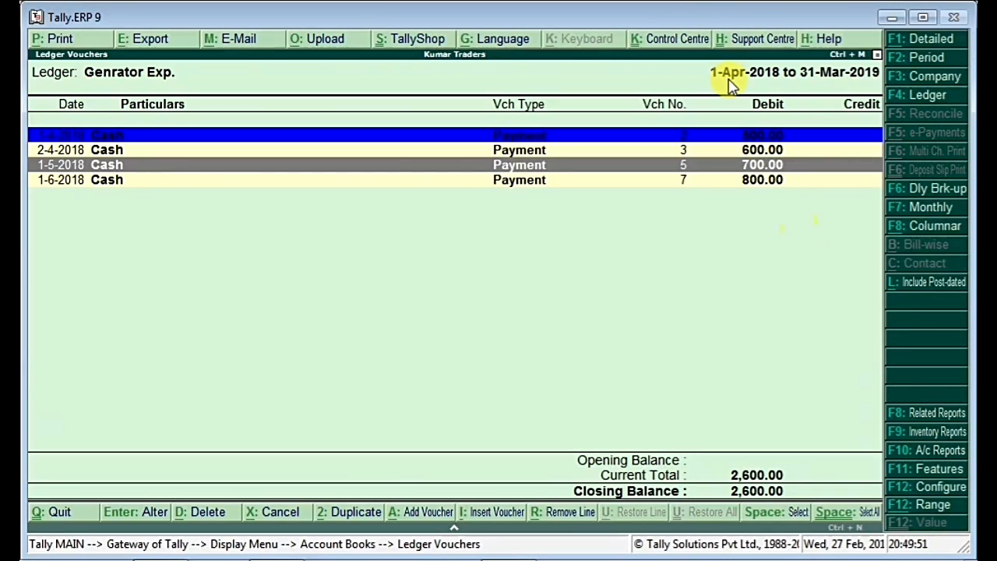
Step: Leave the ledger report and reopen the Multiple Vouchers menu to review its two entry options
{"action": "key", "text": "Escape"}
{"action": "key", "text": "Escape"}
{"action": "key", "text": "Escape"}
{"action": "key", "text": "Down"}
{"action": "key", "text": "Down"}
{"action": "key", "text": "Down"}
{"action": "key", "text": "Up"}
{"action": "key", "text": "Down"}
{"action": "key", "text": "Down"}
{"action": "key", "text": "Down"}
{"action": "key", "text": "Return"}
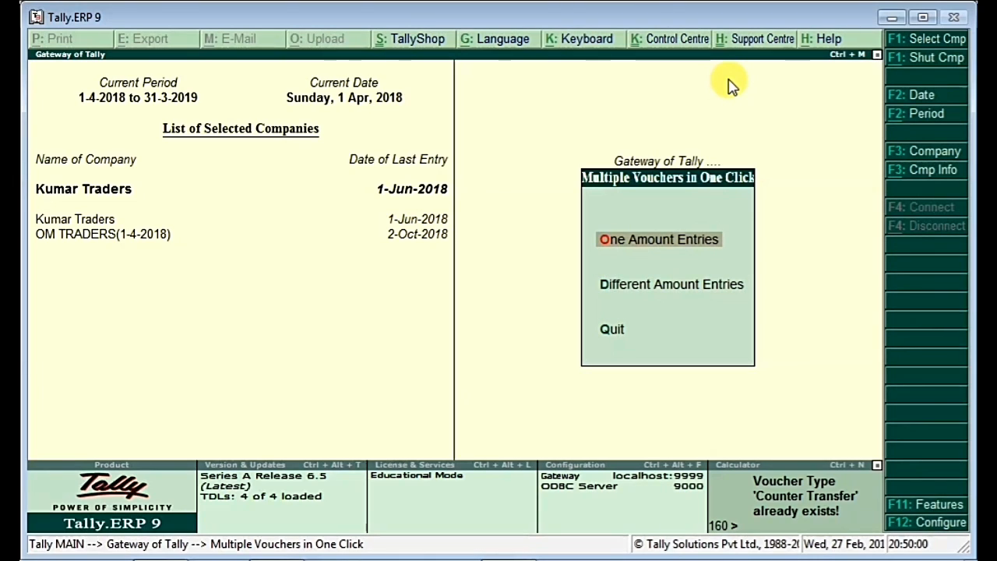
{"action": "key", "text": "Down"}
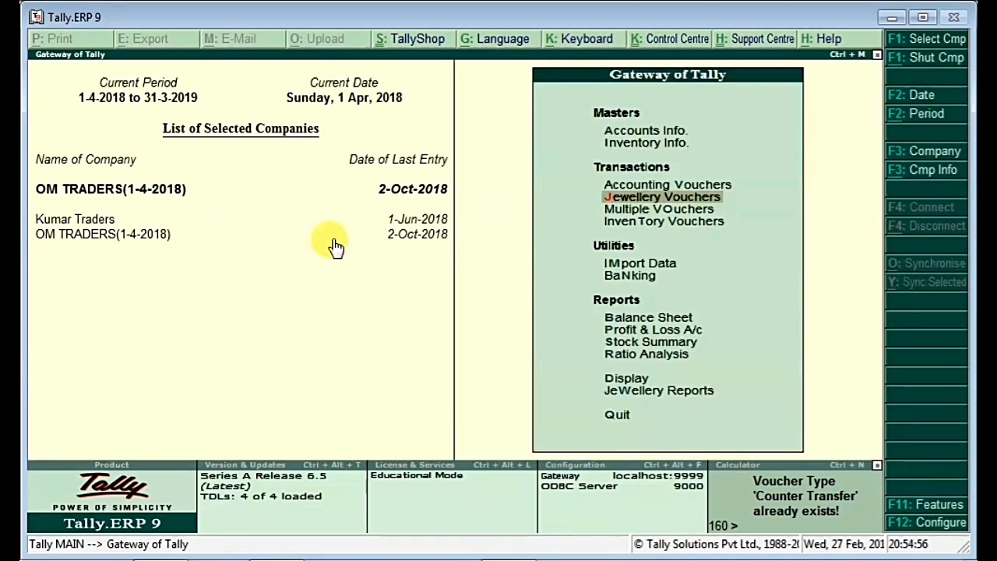
Step: Check the Jewellery Management.tcp file in its folder, and review the Jewellers Management setting in the company's add-on features in Tally
{"action": "key", "text": "alt+Tab"}
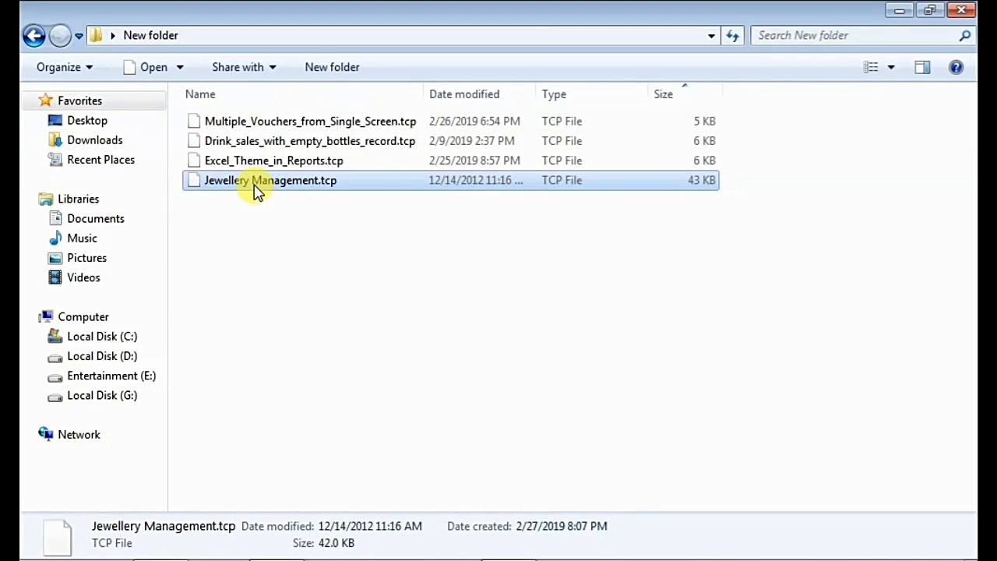
{"action": "key", "text": "alt+Tab"}
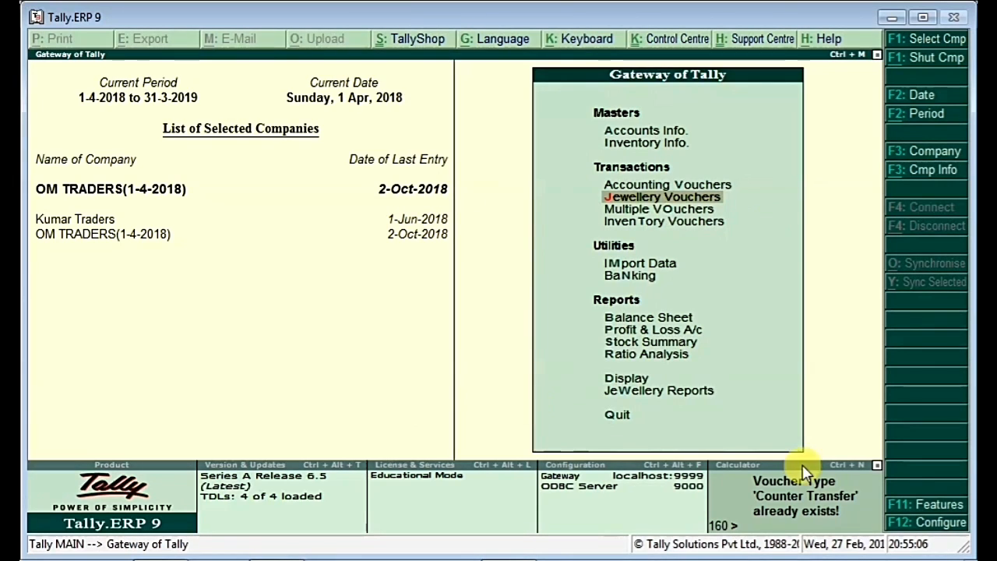
{"action": "left_click", "coordinate": [923, 505]}
{"action": "key", "text": "Down"}
{"action": "key", "text": "Down"}
{"action": "key", "text": "Down"}
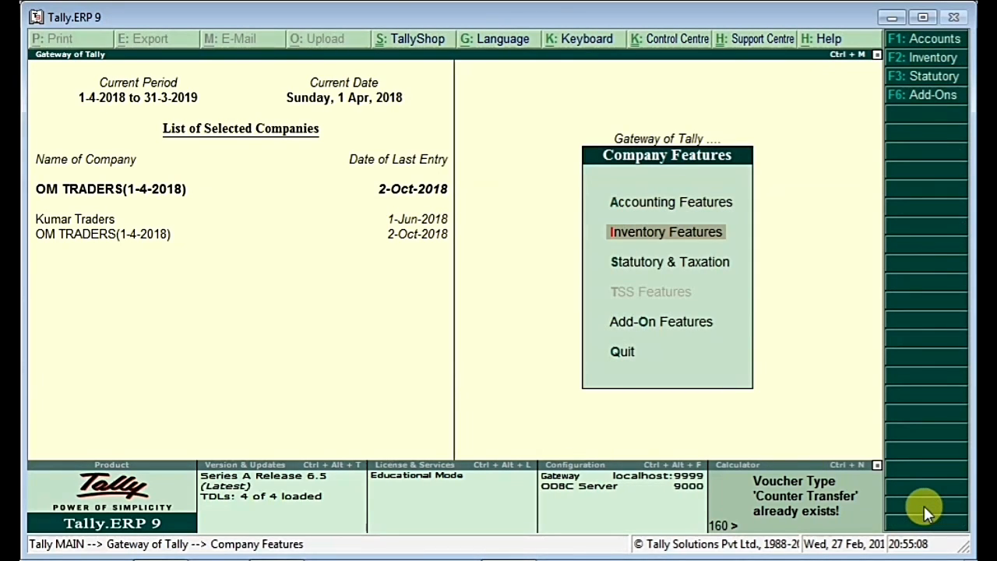
{"action": "key", "text": "Return"}
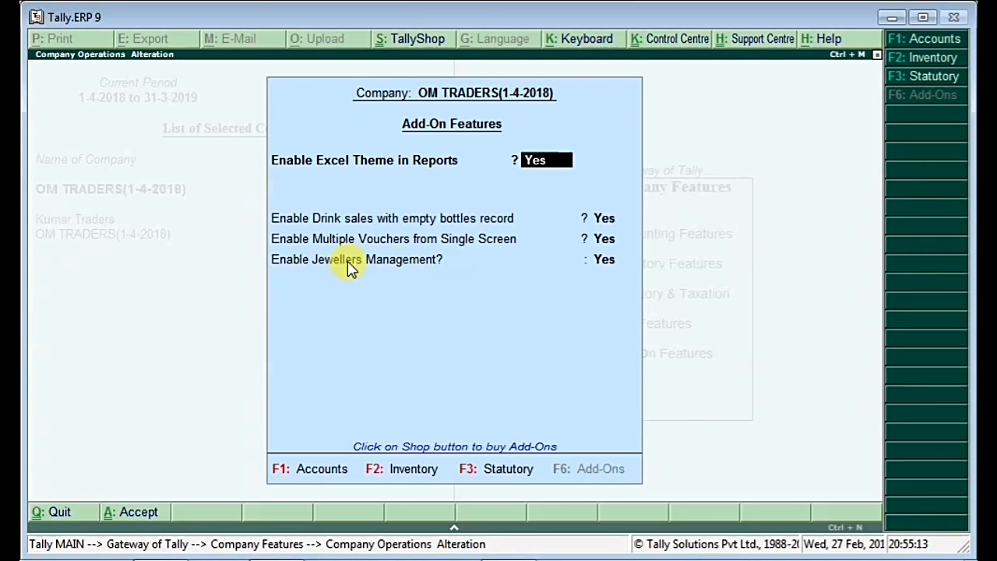
{"action": "key", "text": "Escape"}
{"action": "key", "text": "y"}
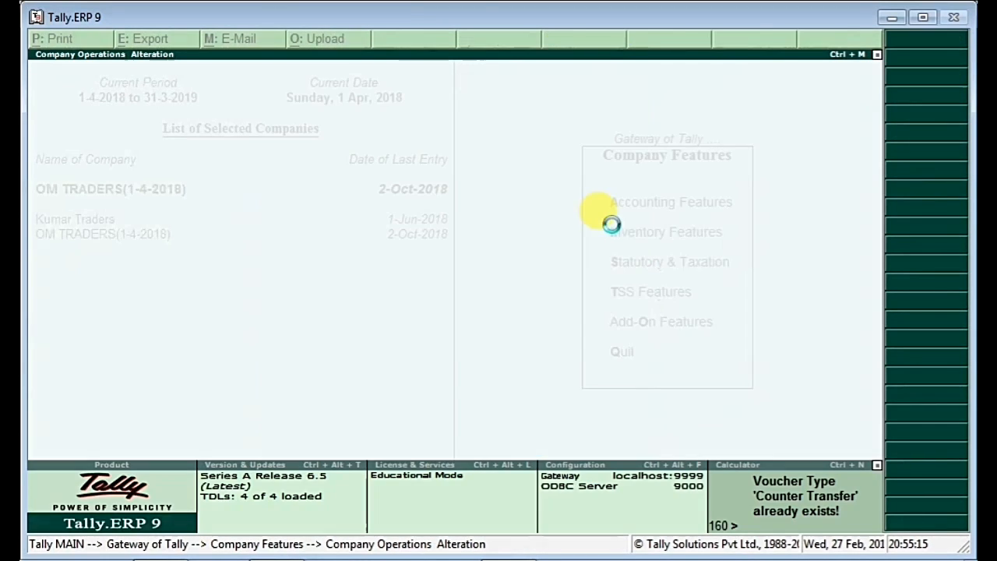
{"action": "key", "text": "Escape"}
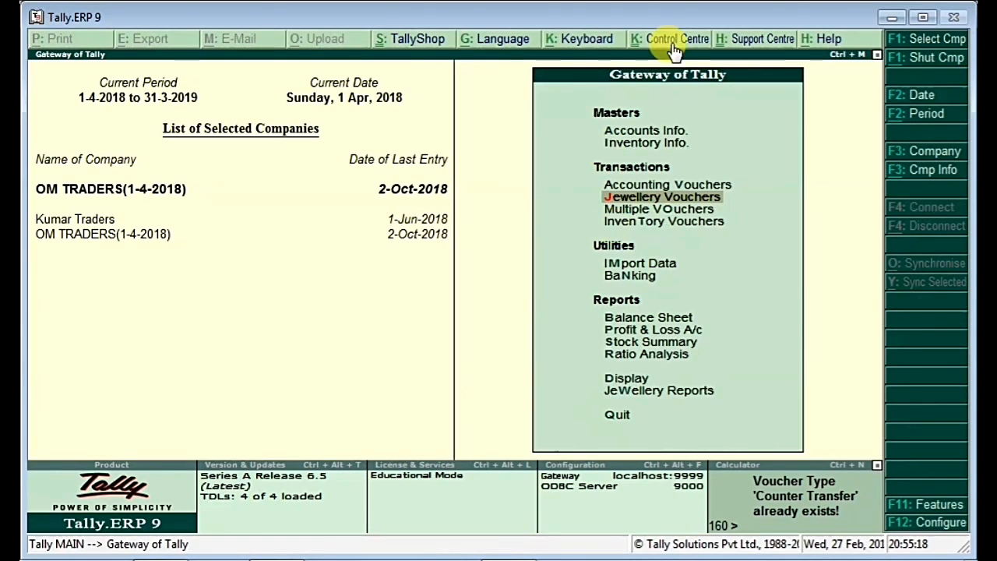
Step: Look at the Jewellery Vouchers menu and review the report options offered under Jewellery Reports
{"action": "left_click", "coordinate": [651, 200]}
{"action": "key", "text": "Escape"}
{"action": "key", "text": "Down"}
{"action": "key", "text": "Down"}
{"action": "key", "text": "Down"}
{"action": "key", "text": "Down"}
{"action": "key", "text": "Down"}
{"action": "key", "text": "Down"}
{"action": "key", "text": "Down"}
{"action": "key", "text": "Down"}
{"action": "key", "text": "Down"}
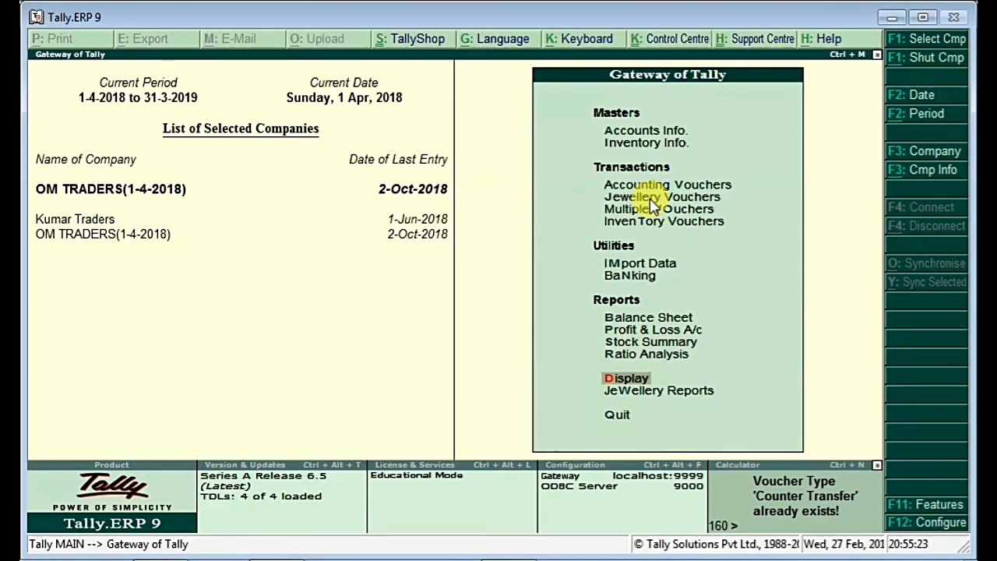
{"action": "key", "text": "Down"}
{"action": "key", "text": "Return"}
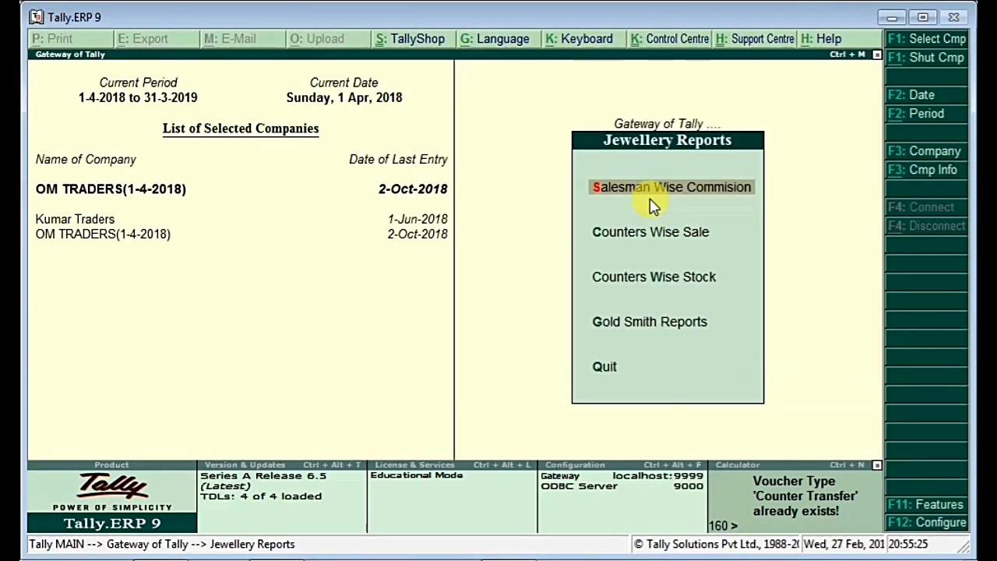
{"action": "key", "text": "Escape"}
Step: Open a new Client Sales voucher from the jewellery sales transactions to examine its entry fields
{"action": "key", "text": "Up"}
{"action": "key", "text": "Up"}
{"action": "key", "text": "Up"}
{"action": "key", "text": "Up"}
{"action": "key", "text": "Up"}
{"action": "key", "text": "Up"}
{"action": "key", "text": "Up"}
{"action": "key", "text": "Up"}
{"action": "key", "text": "Up"}
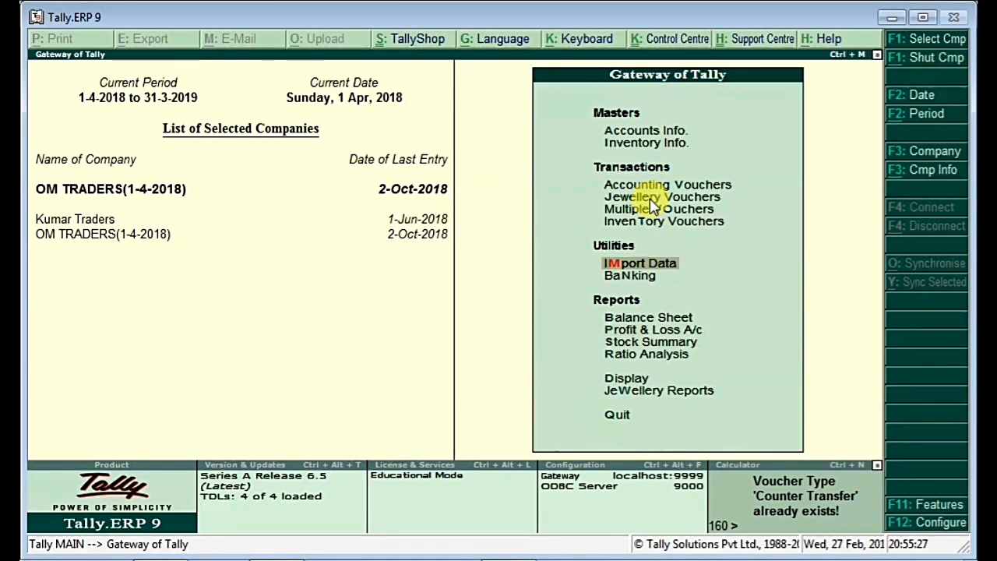
{"action": "left_click", "coordinate": [651, 200]}
{"action": "key", "text": "Return"}
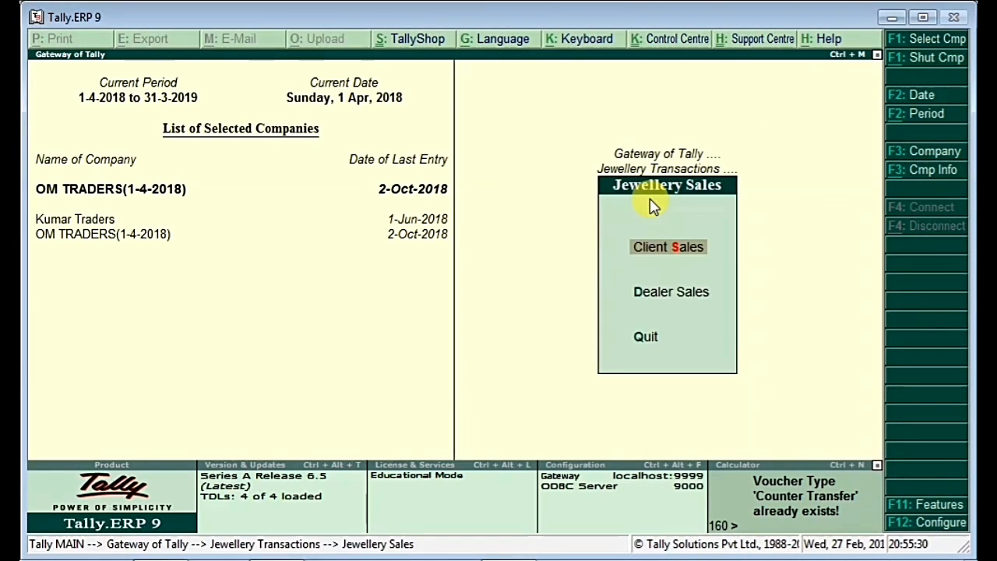
{"action": "key", "text": "Return"}
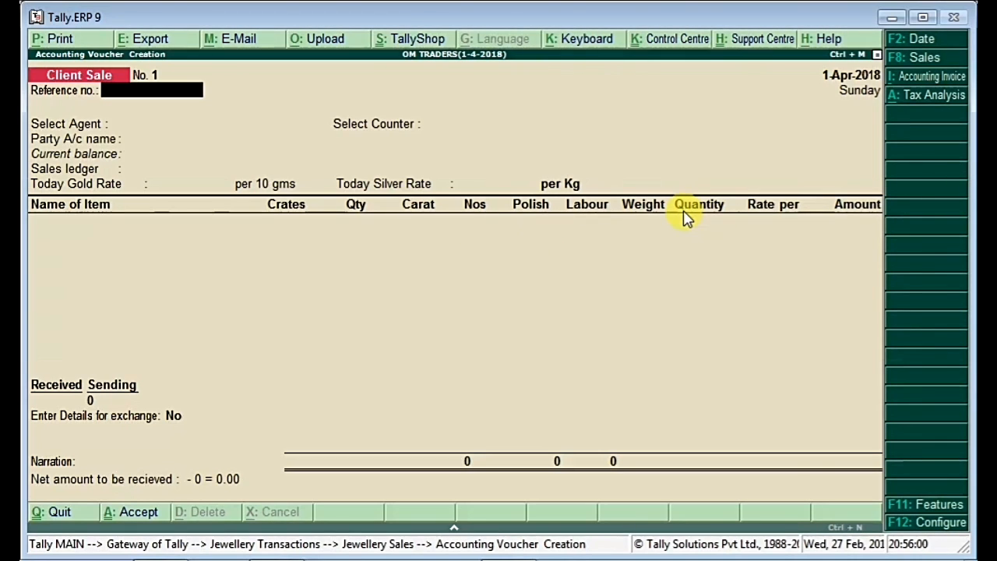
Step: Abandon the blank Client Sales voucher and return to the Gateway of Tally
{"action": "key", "text": "Escape"}
{"action": "key", "text": "y"}
{"action": "key", "text": "Escape"}
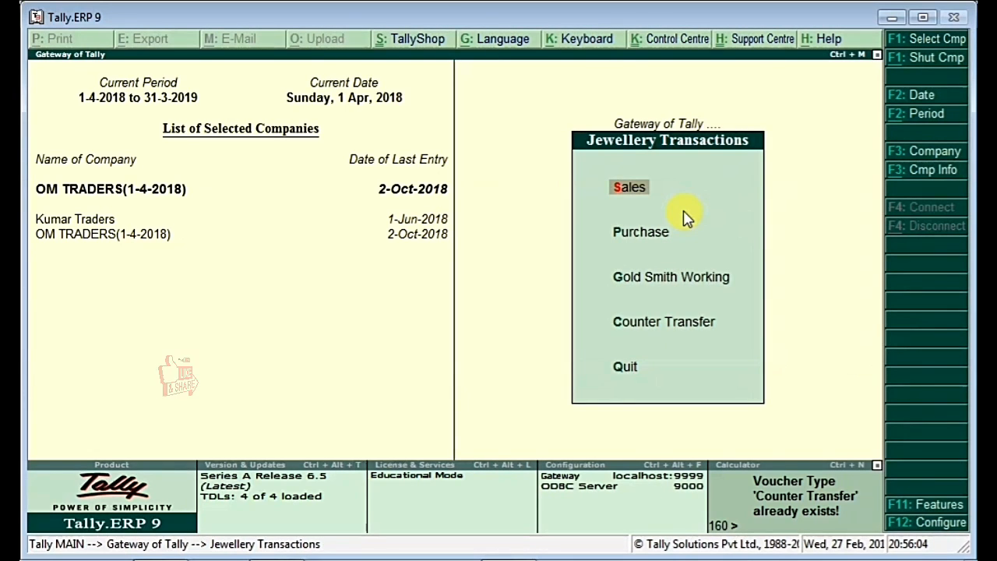
{"action": "key", "text": "Escape"}
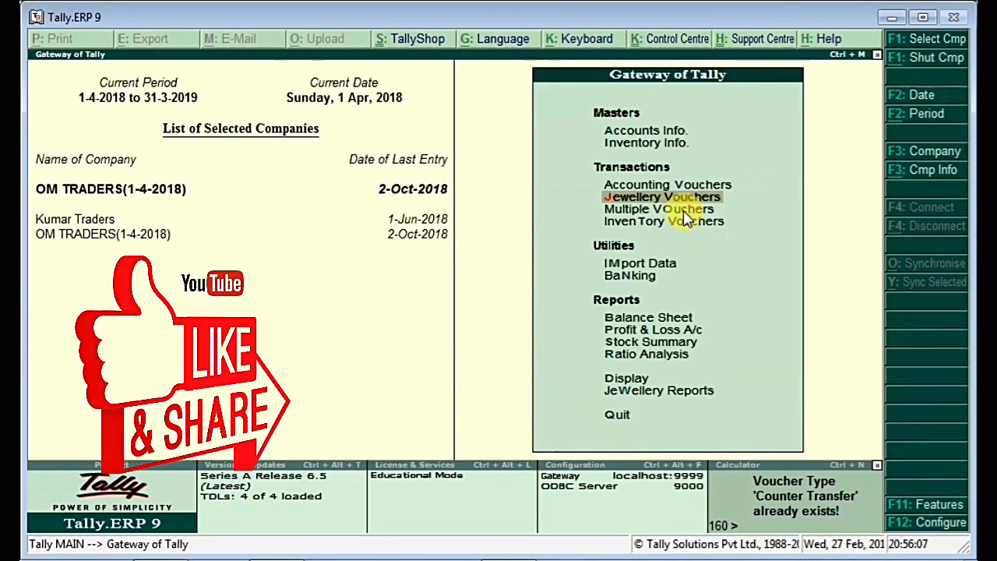